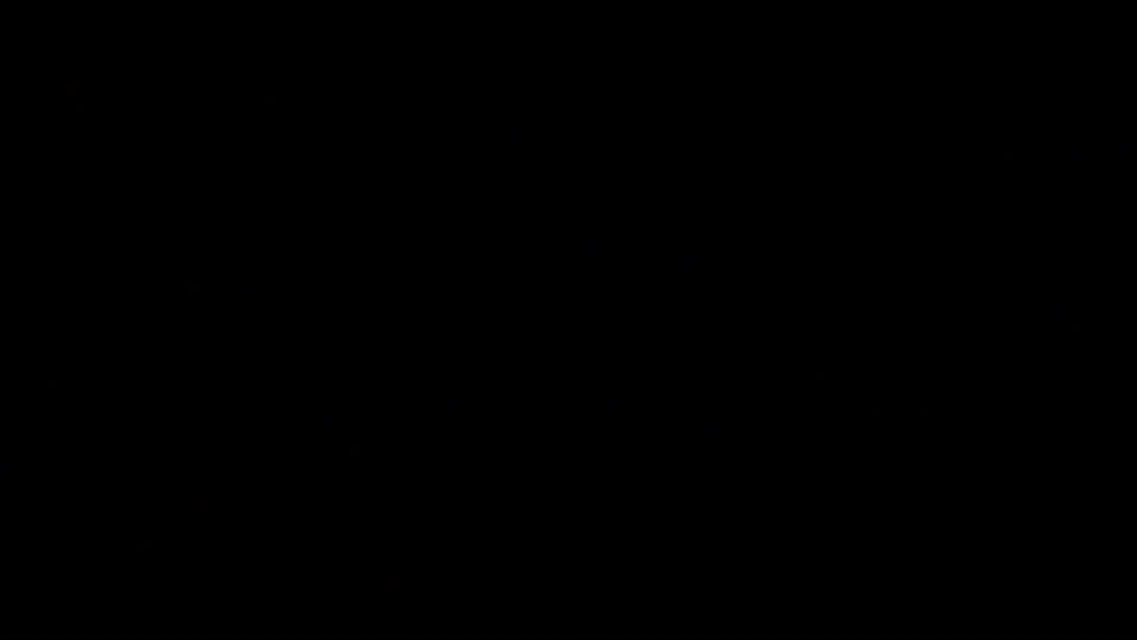
Browse the seascape frames and rate the current frame and frame 700299 two stars.
key("Right")
key("Right")
key("Right")
key("Right")
key("Right")
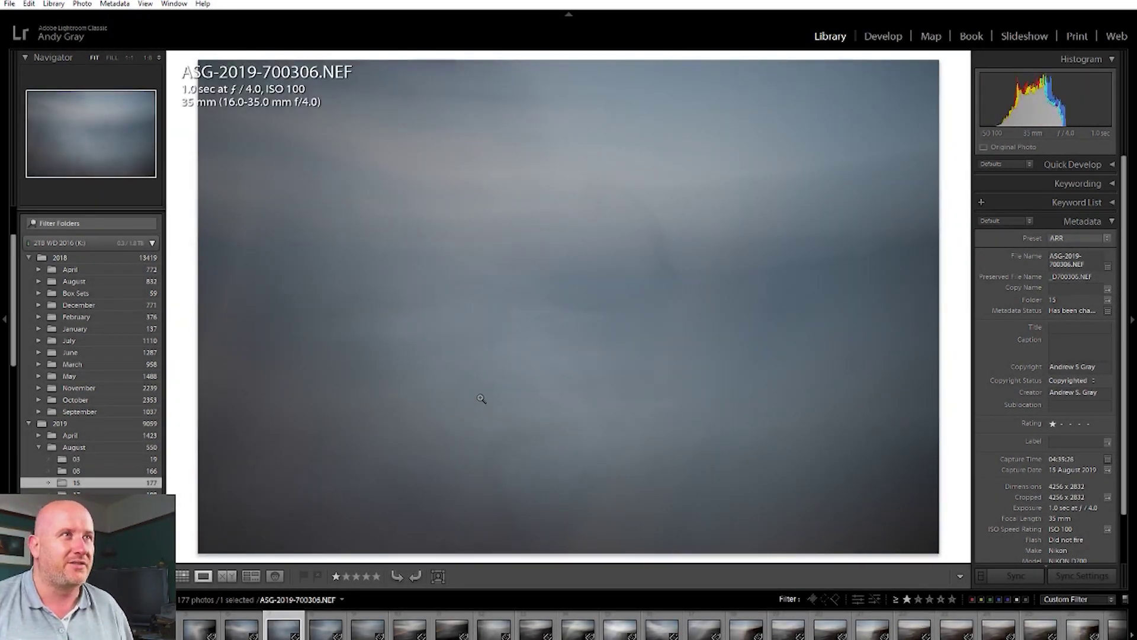
key("Right")
key("Right")
key("Right")
key("2")
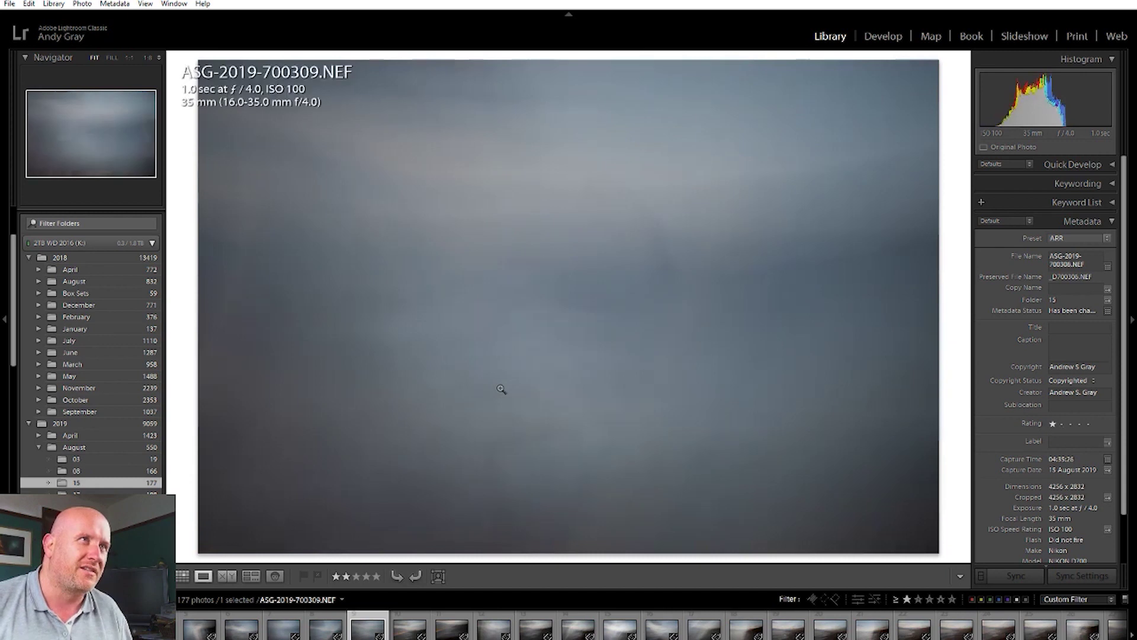
key("Left")
key("Left")
key("Left")
key("Left")
key("Left")
key("Left")
key("Left")
key("Left")
key("Left")
key("2")
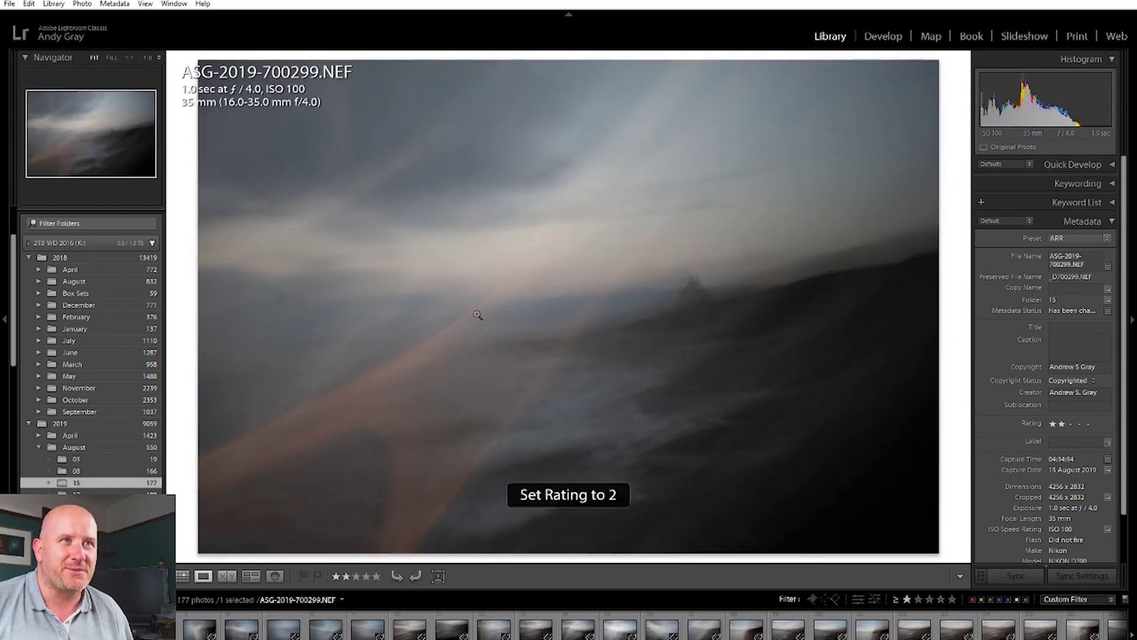
key("Left")
key("2")
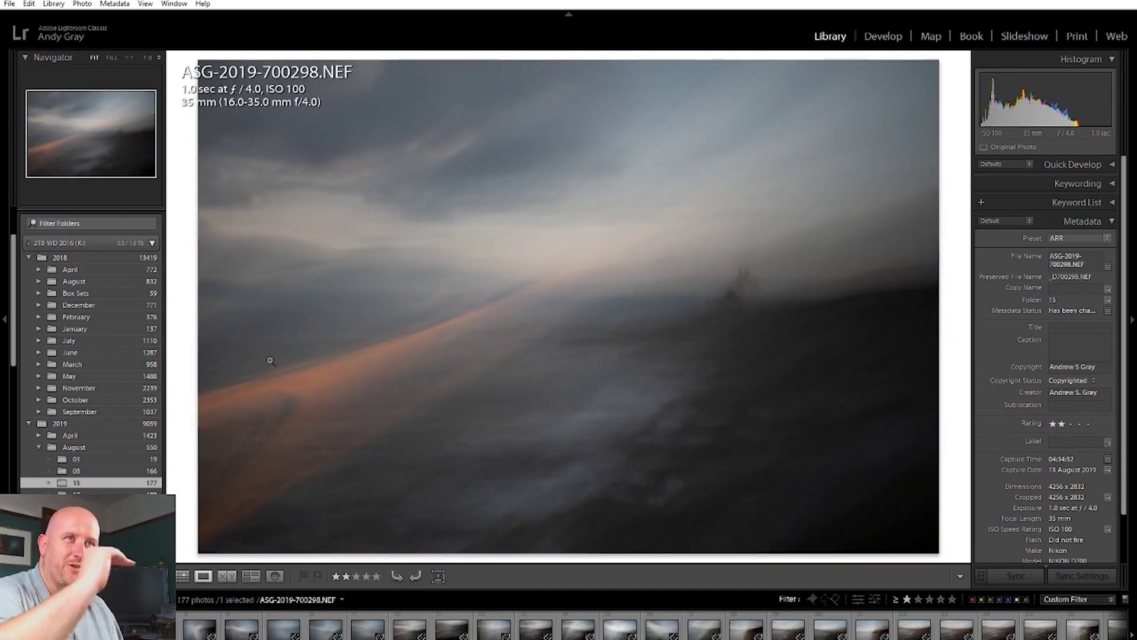
Rate frame 700321 two stars and add the rated frames to the selection.
key("Right")
key("Right")
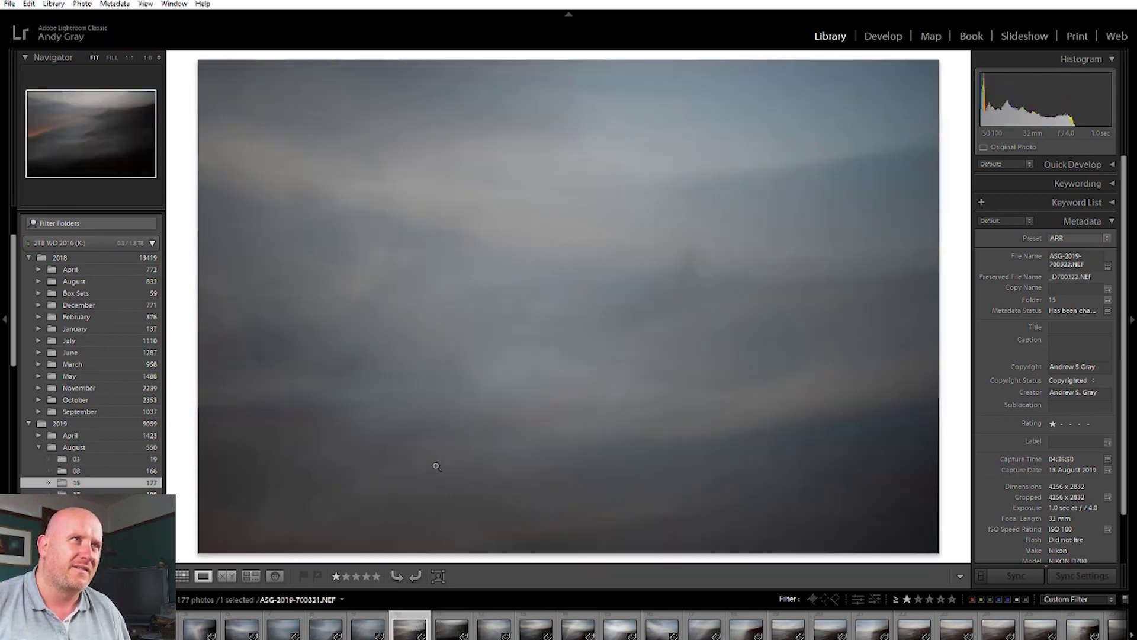
key("Left")
key("Left")
key("Left")
key("Left")
key("Right")
key("Right")
key("Right")
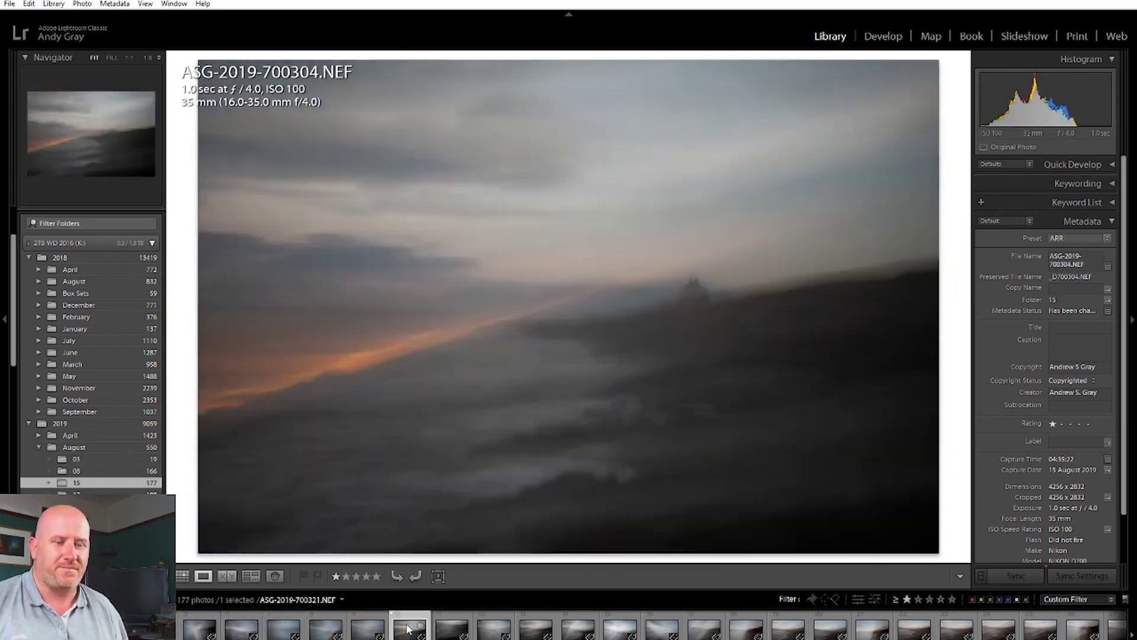
key("2")
key("shift+Left")
key("shift+Left")
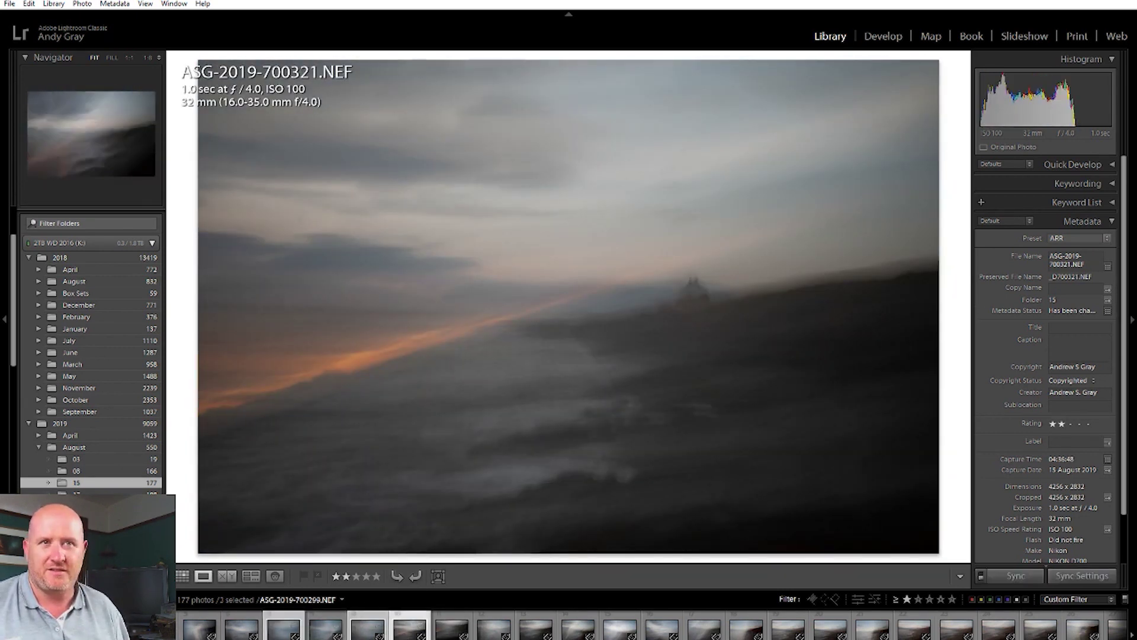
key("shift+Left")
key("shift+Left")
Set Daylight white balance (Temp 7050), Shadows +48, Whites +24, Blacks +14, Saturation +26, softer clarity.
left_click(877, 36)
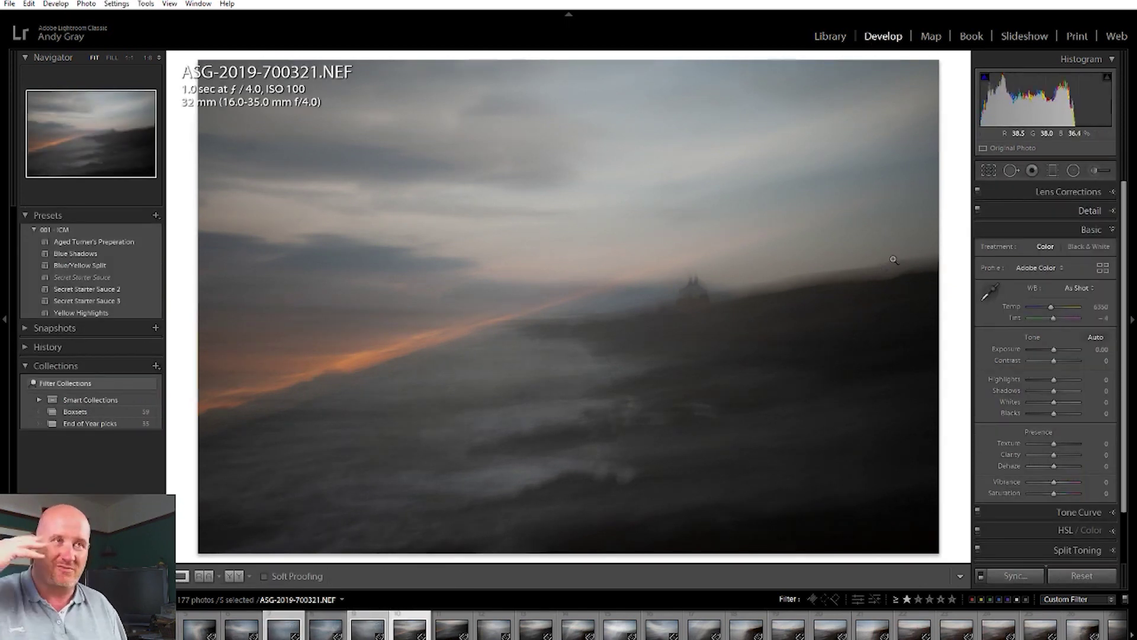
left_click(1077, 288)
left_click(1068, 310)
mouse_move(1054, 360)
left_mouse_down()
mouse_move(1066, 390)
mouse_move(1057, 416)
left_mouse_up()
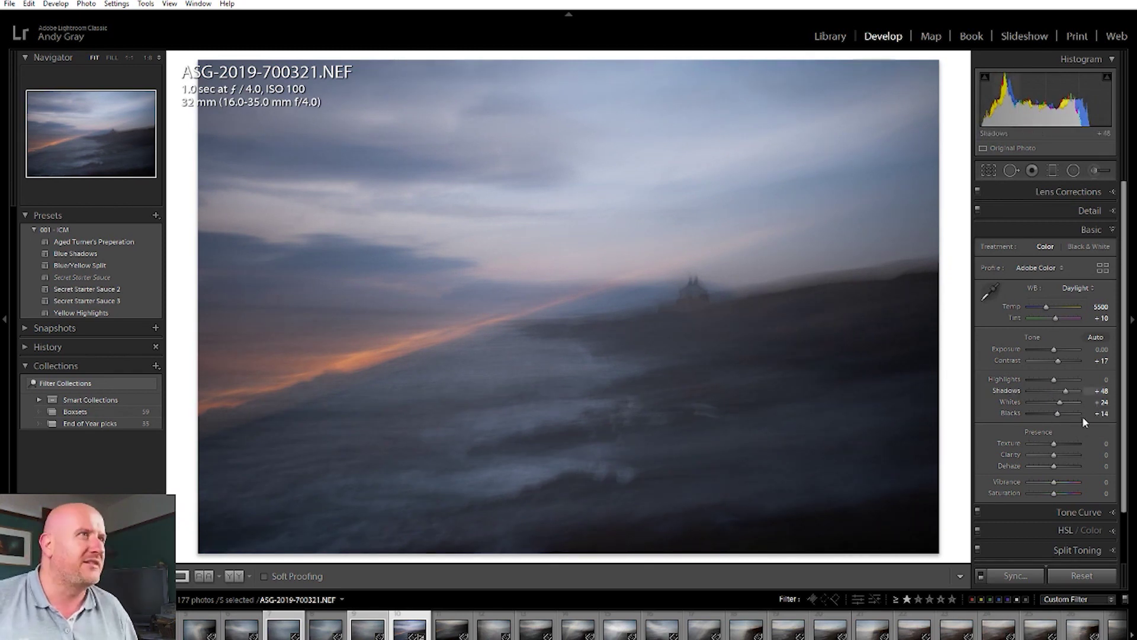
left_click_drag(1056, 456, 1055, 443)
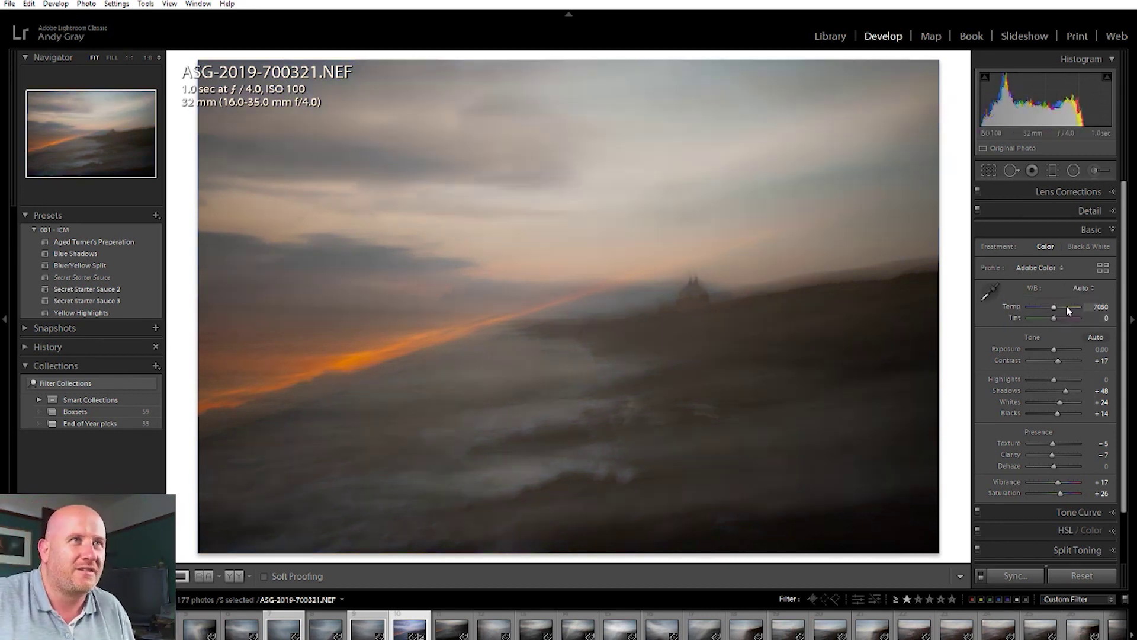
Shift the orange streak's hue with the HSL targeted adjustment tool.
left_click(1010, 533)
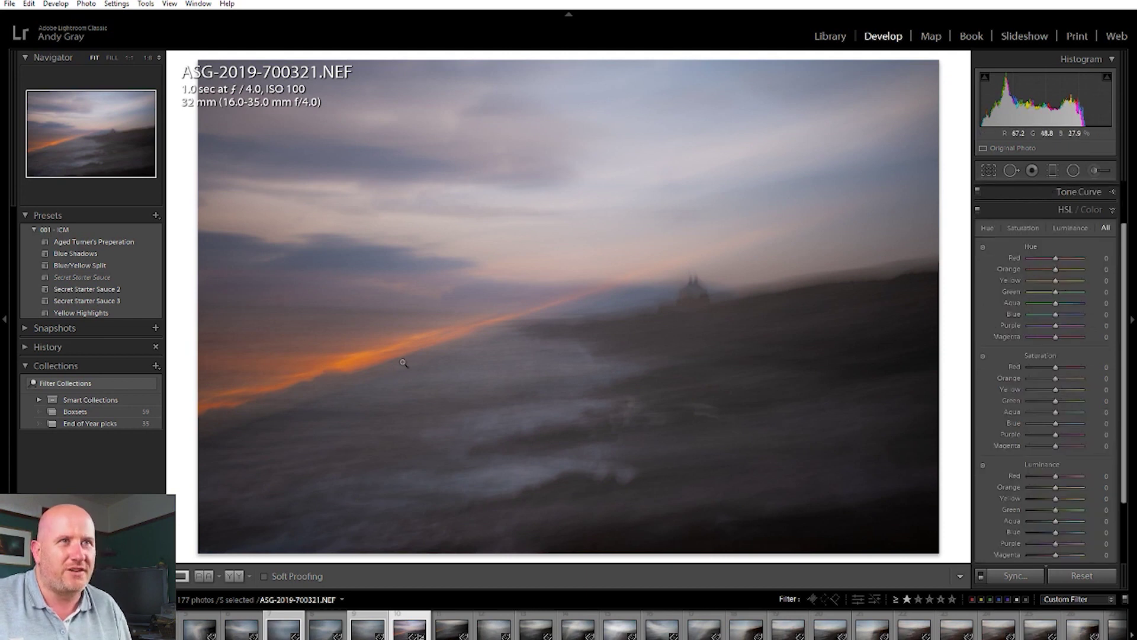
left_click(983, 247)
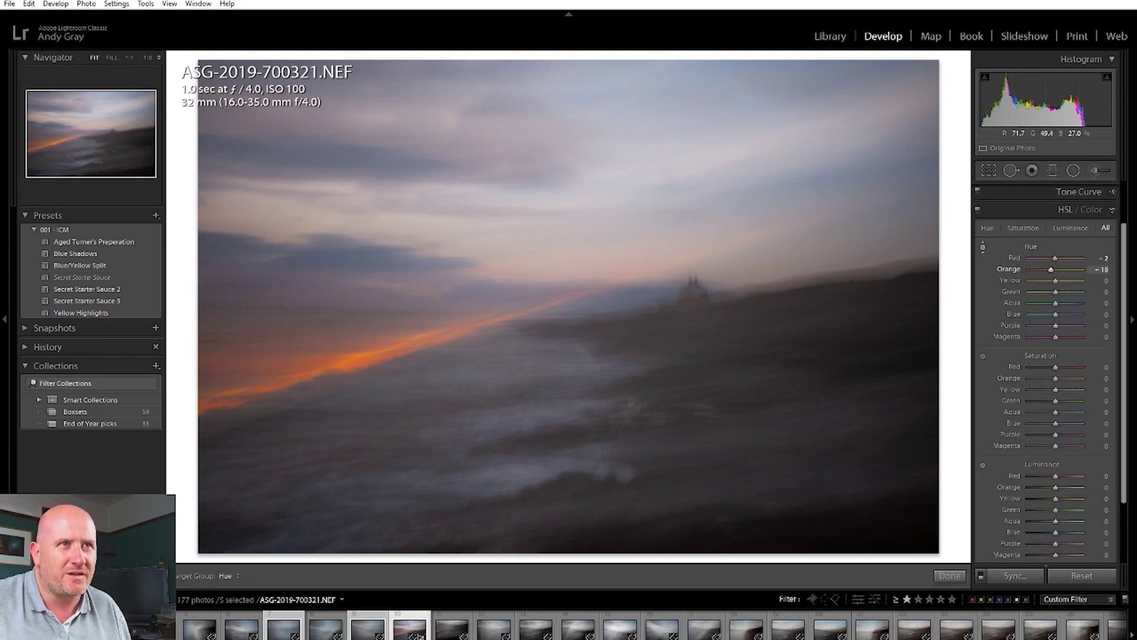
left_click(1066, 210)
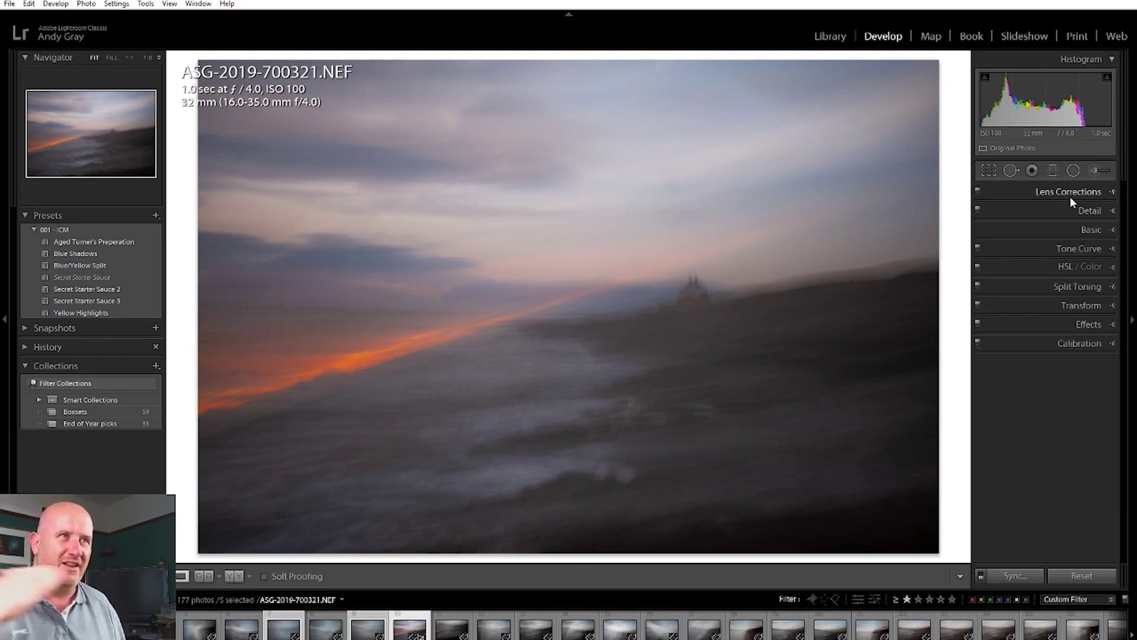
Brighten the lower photo with a graduated filter at Exposure +0.44.
key("m")
left_click_drag(533, 421, 507, 359)
left_click_drag(1054, 254, 1059, 256)
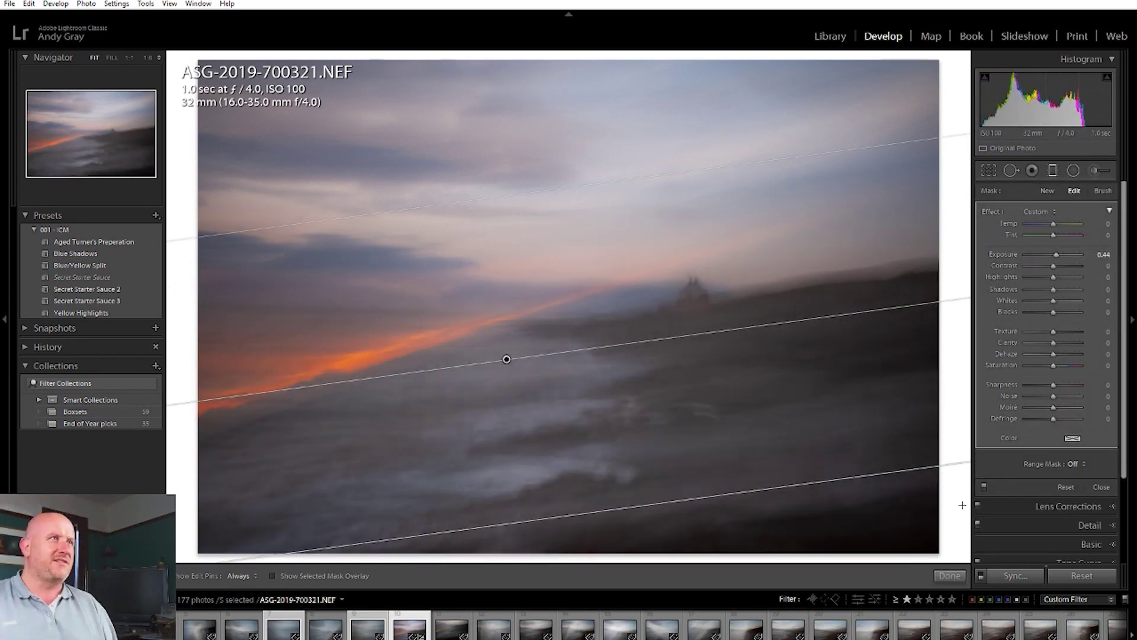
left_click(949, 575)
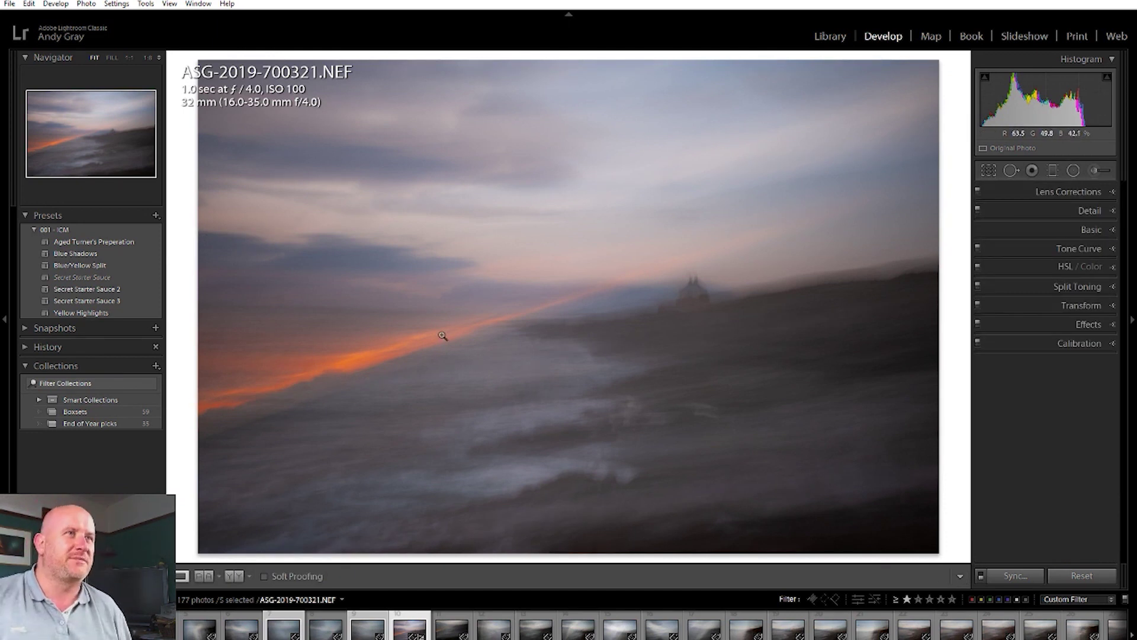
Enable lens profile corrections.
left_click(1068, 191)
left_click(1053, 236)
left_click(1068, 191)
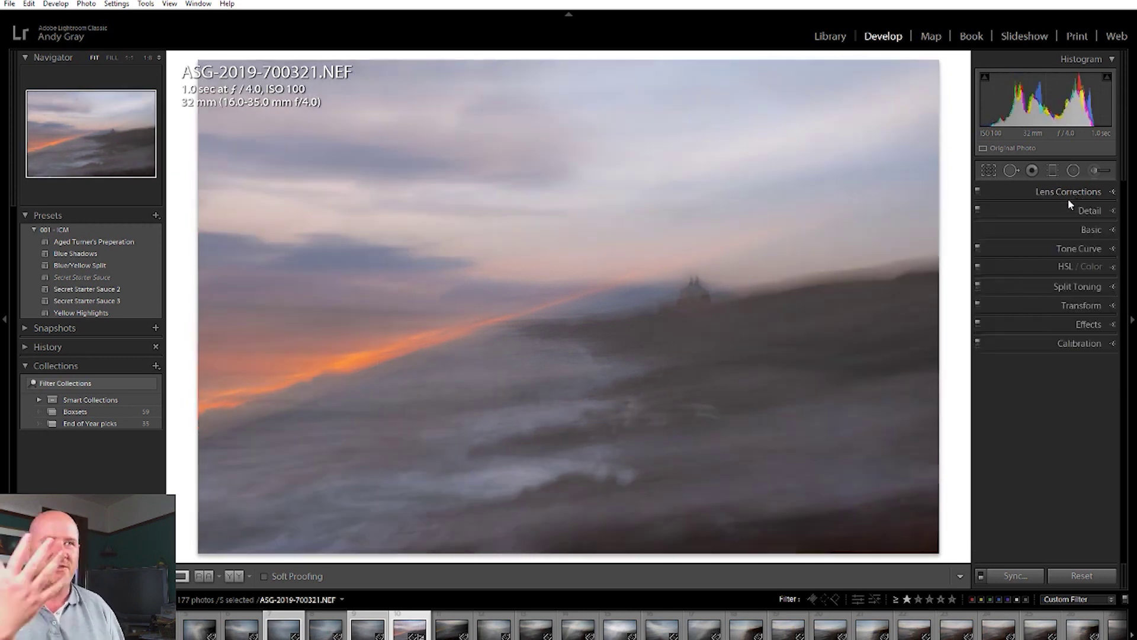
left_click(1103, 210)
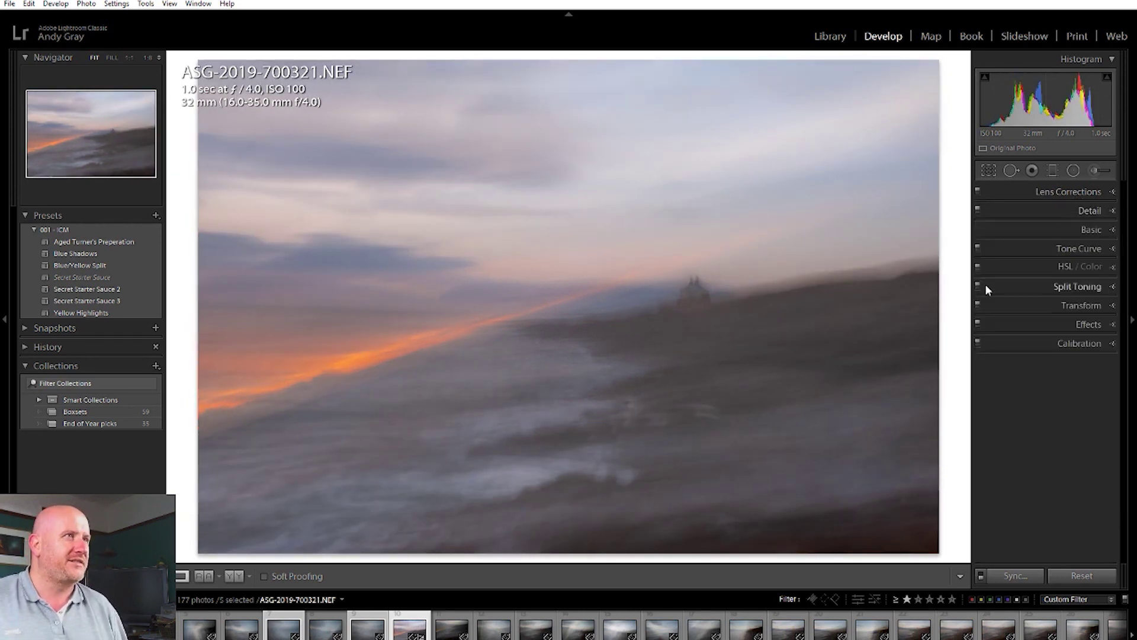
Add a second graduated filter over the sky at Exposure +0.61, extending its fade lower.
key("m")
left_click_drag(569, 88, 572, 306)
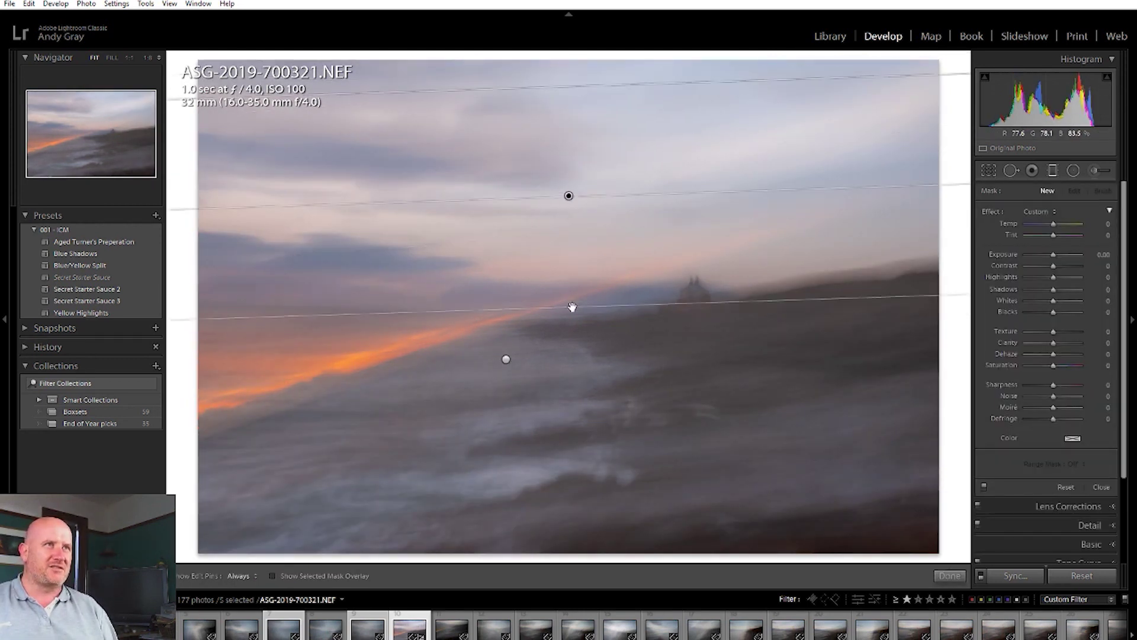
left_click_drag(1053, 254, 1050, 255)
left_click_drag(651, 305, 655, 352)
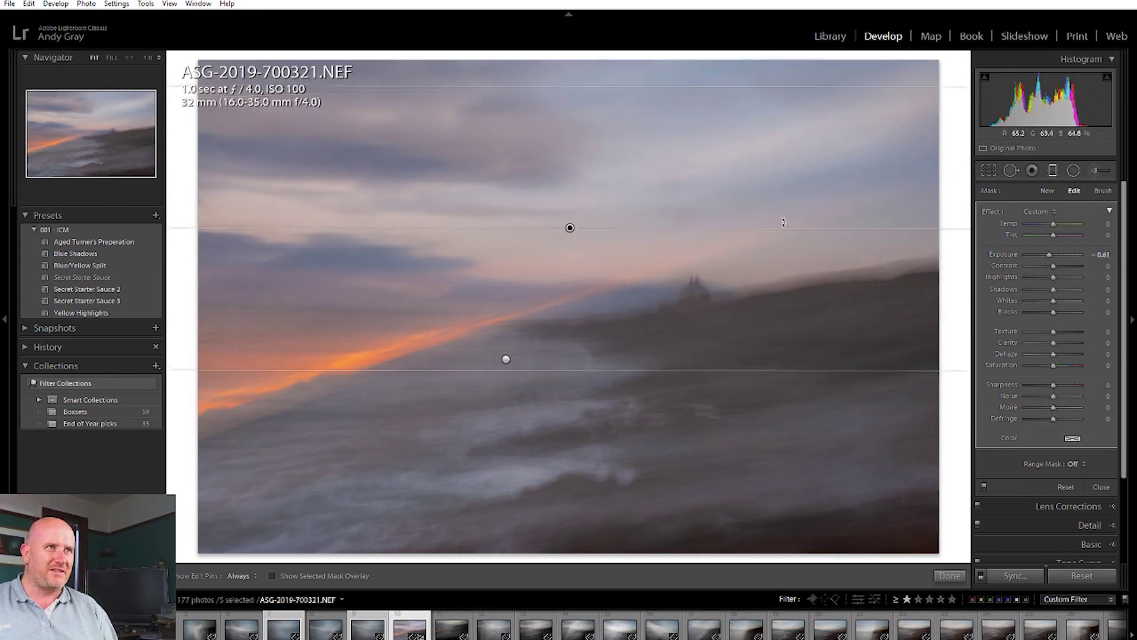
left_click(948, 576)
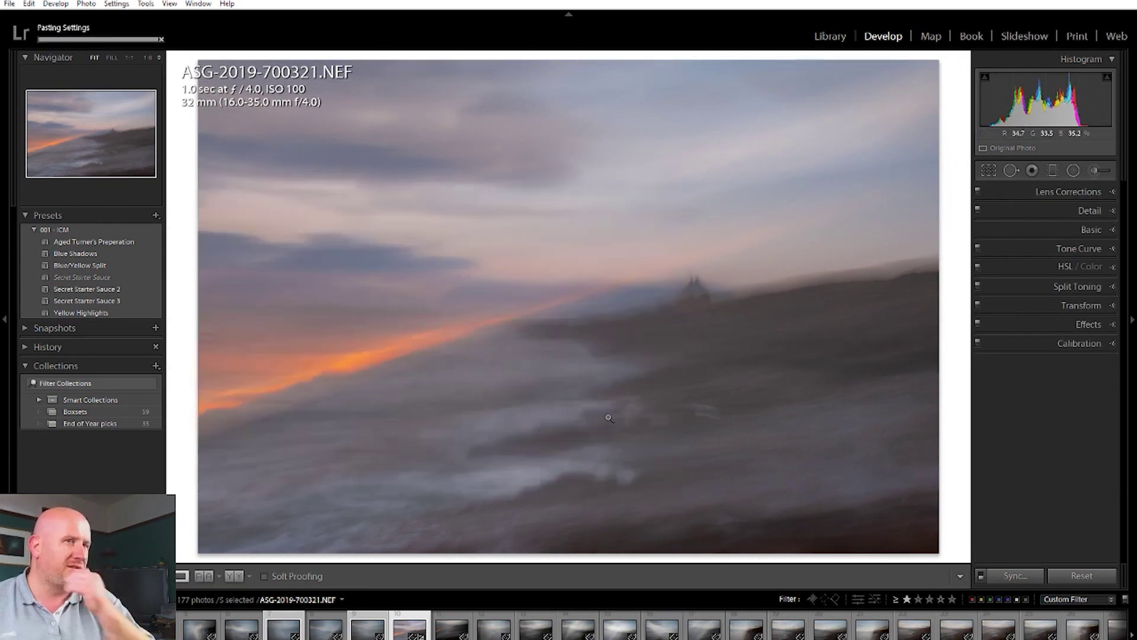
Paste the edits onto the other selected frames and step back through them.
key("e")
key("Left")
key("Left")
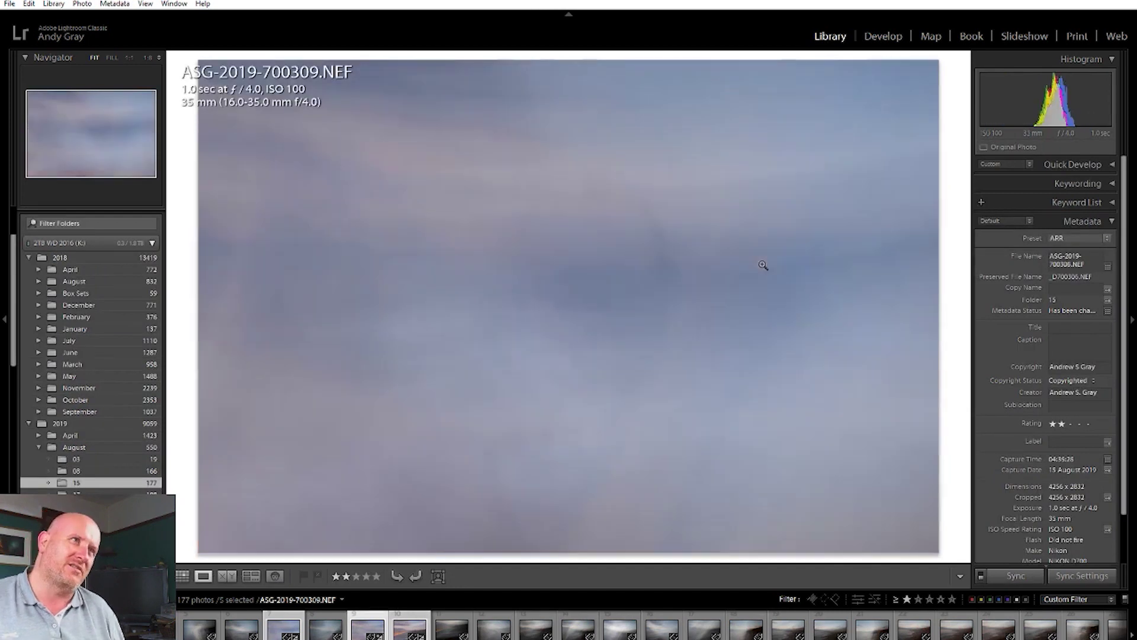
key("Left")
Send frames 700298 through 700321 to Photoshop with Edit In > Open as Layers.
right_click(525, 257)
mouse_move(556, 373)
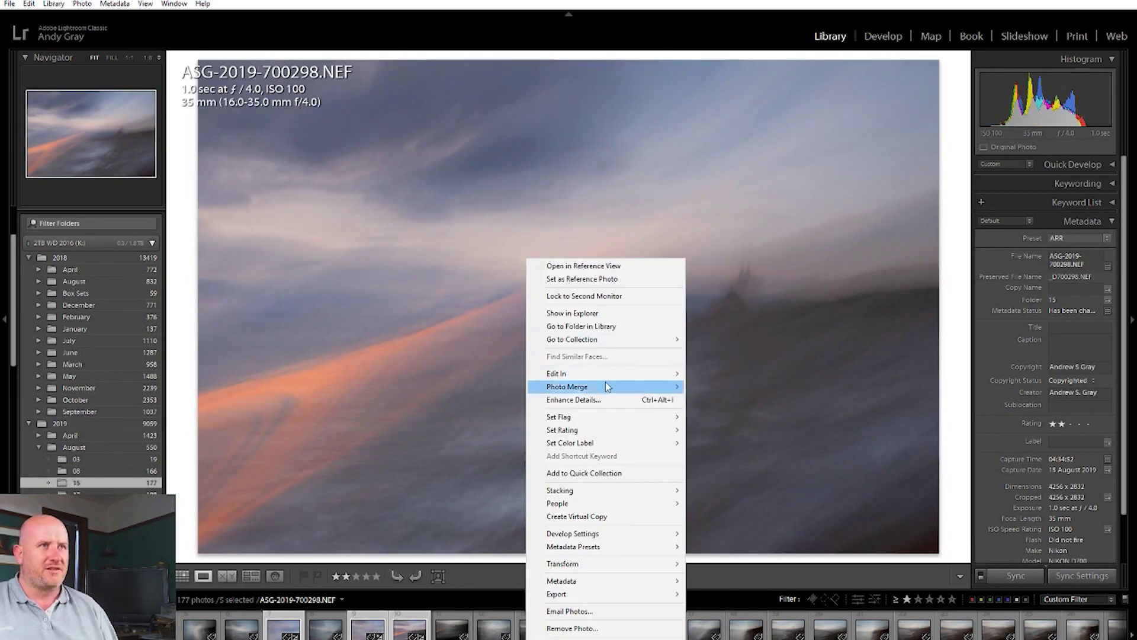
left_click(739, 458)
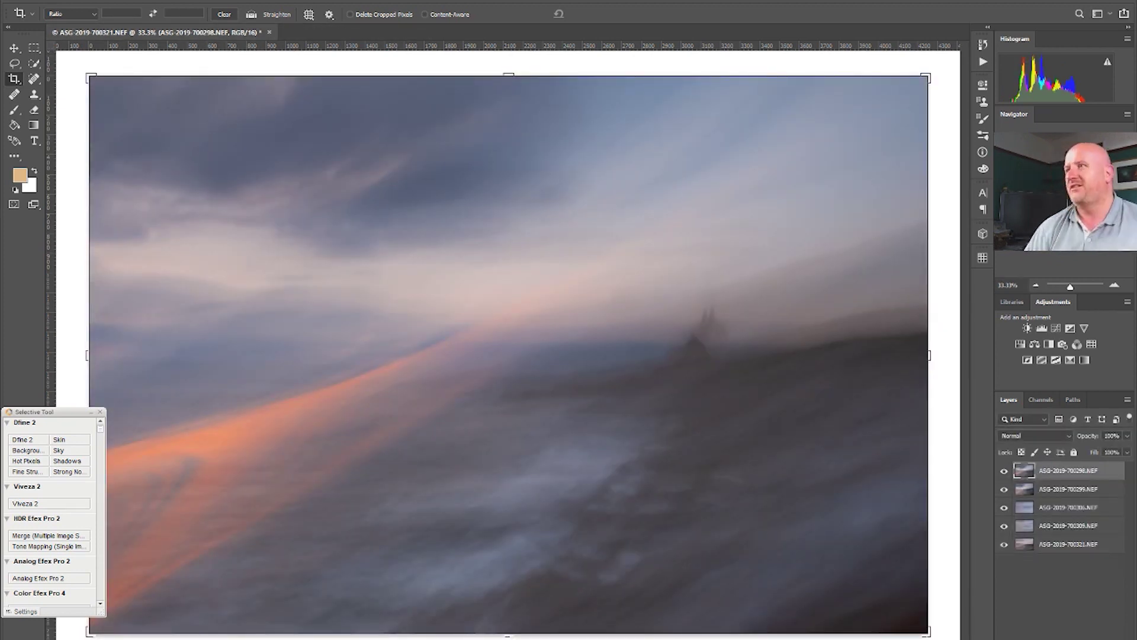
With the Move tool active, select all stacked layers and bring up their blend modes.
key("v")
left_click(1069, 544, "shift")
left_click(1035, 435)
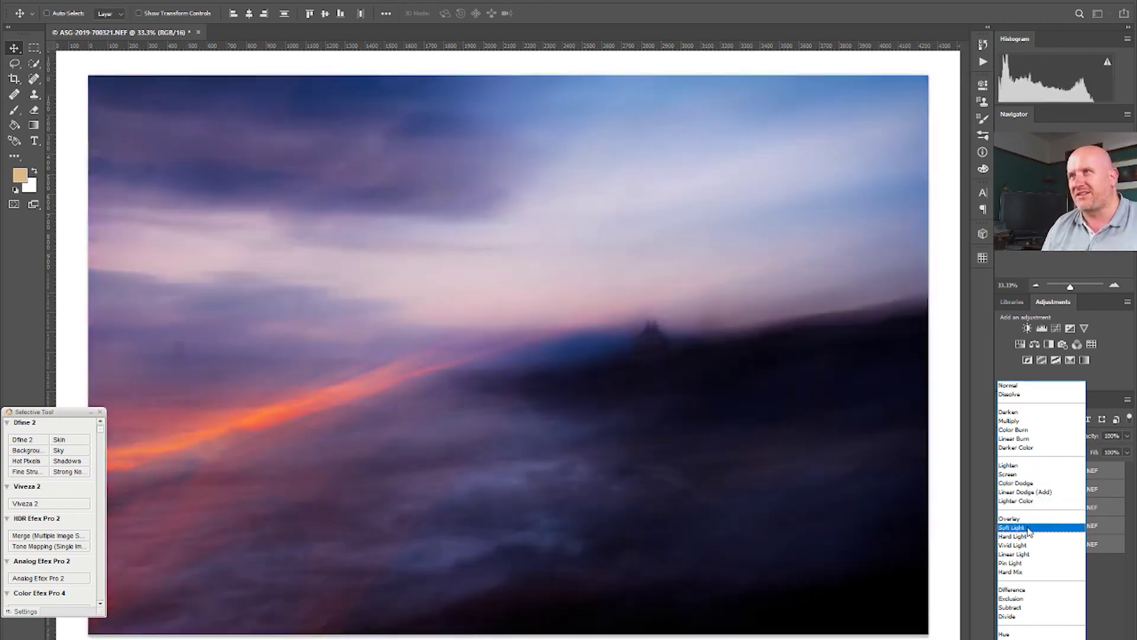
Apply Soft Light to all layers, then set top layer 700298 to Lighten and realign it.
left_click(1029, 527)
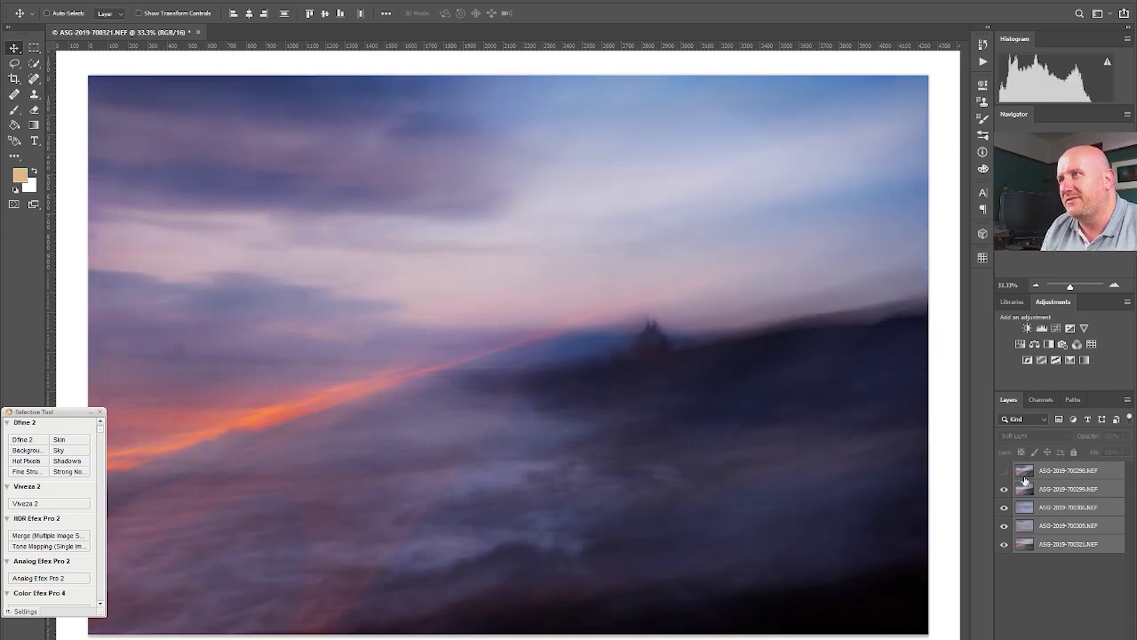
left_click(1066, 471)
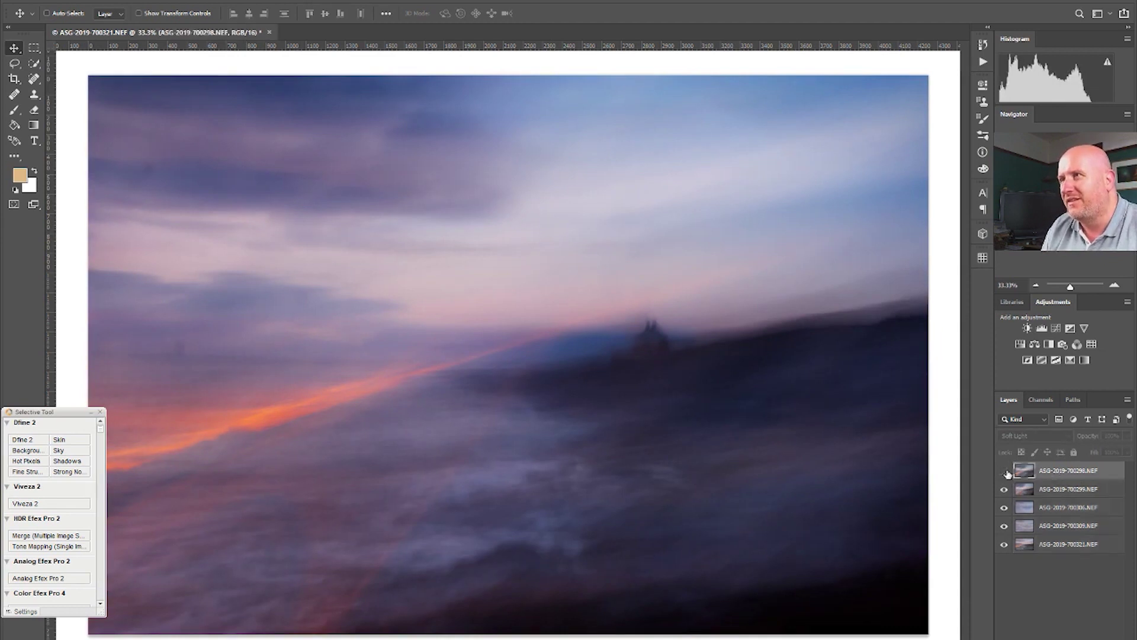
left_click_drag(537, 393, 479, 403)
left_click(1034, 435)
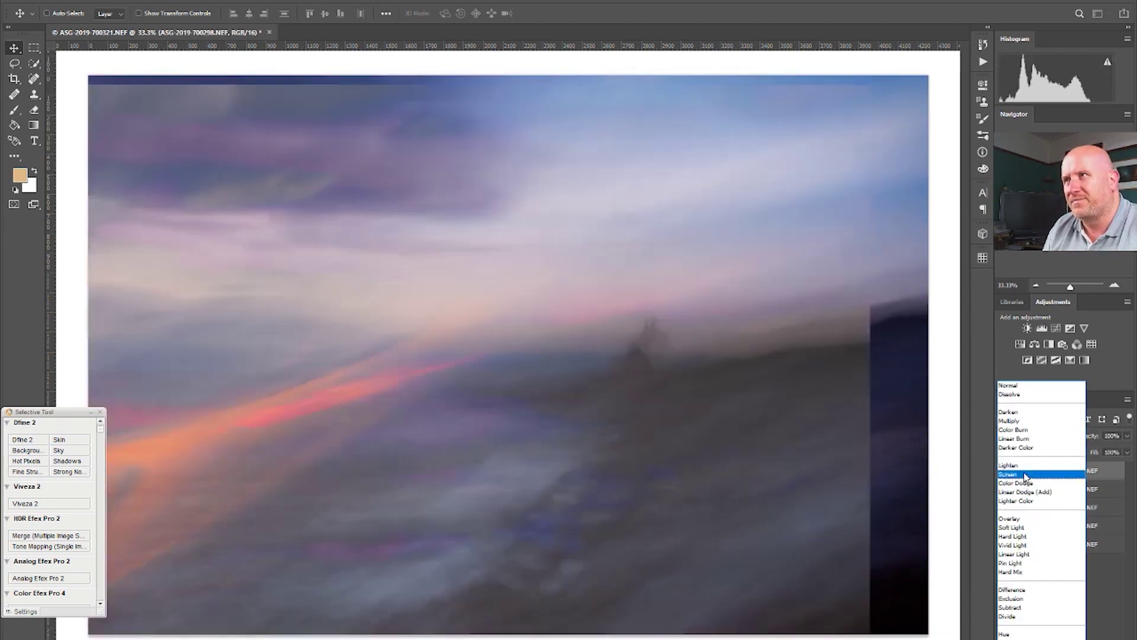
left_click(1027, 467)
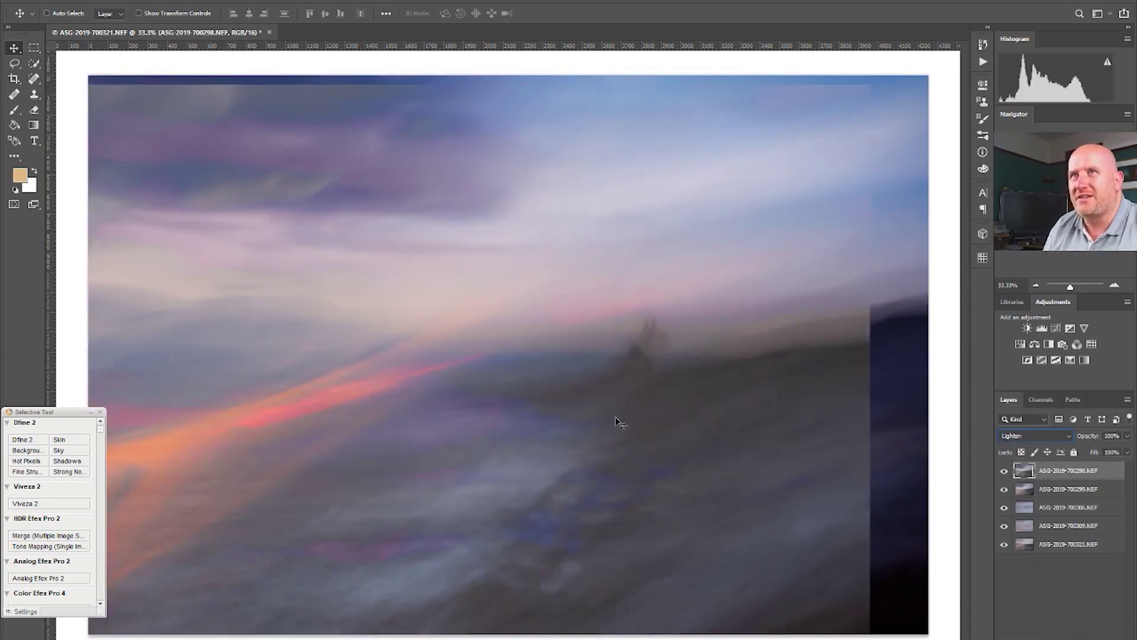
left_click_drag(618, 422, 693, 426)
left_click(1087, 490)
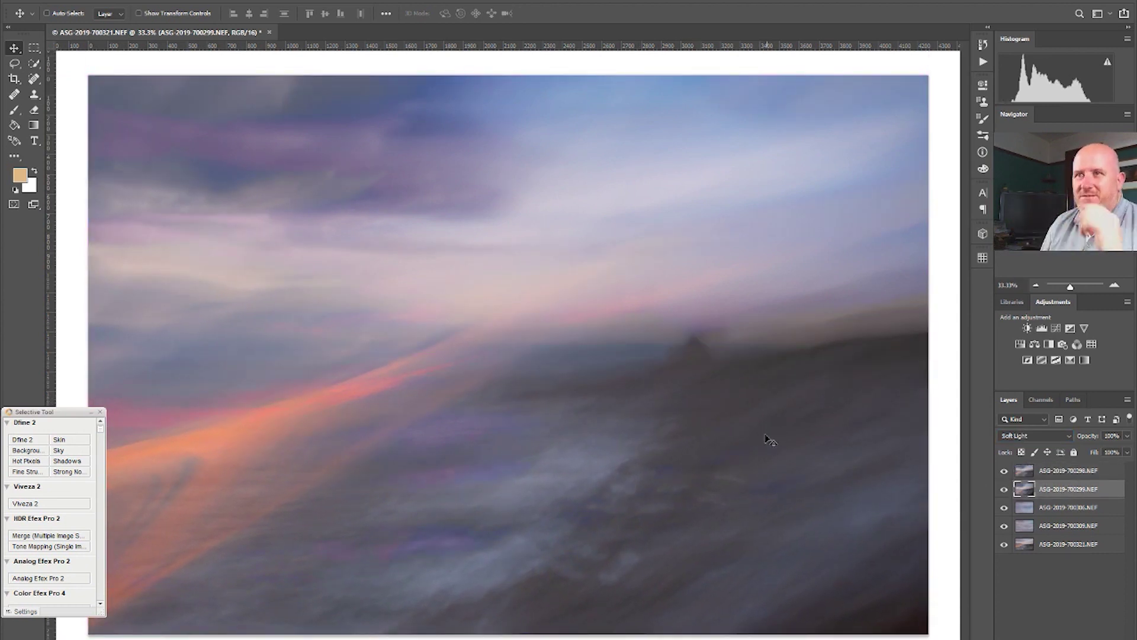
left_click(1061, 470, "shift")
left_click(1033, 435)
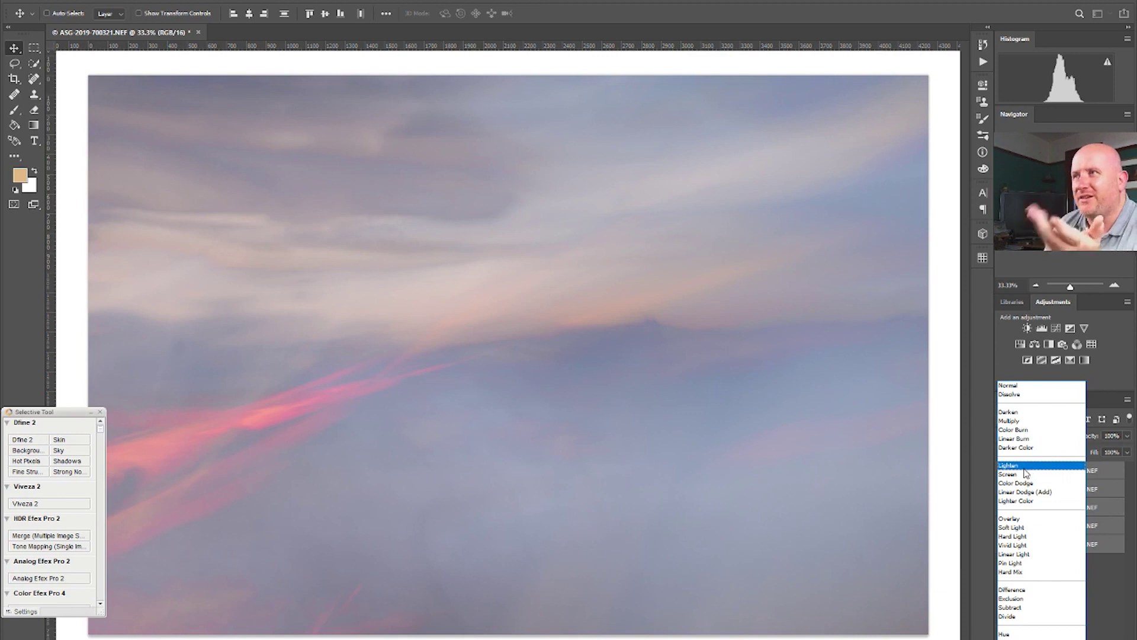
left_click(1026, 474)
Toggle layer visibility to compare exposures, then return the top layer to Lighten.
mouse_move(1003, 470)
left_mouse_down()
mouse_move(1005, 526)
mouse_move(1007, 509)
left_mouse_up()
left_click(1004, 544)
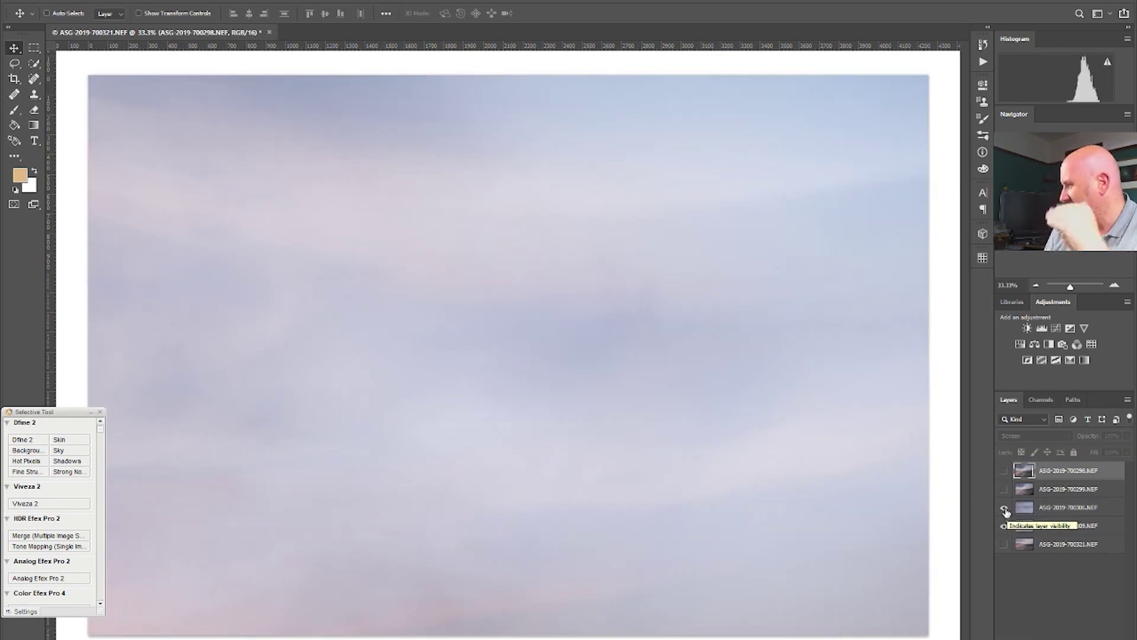
left_click(1004, 489)
left_click(1004, 488)
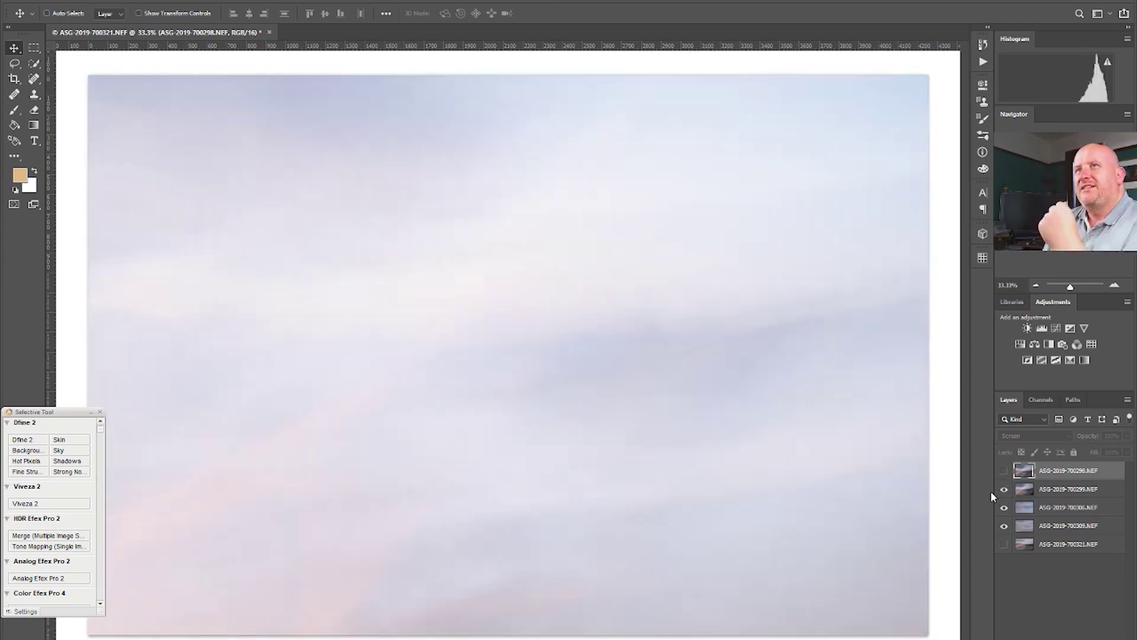
left_click(1004, 471)
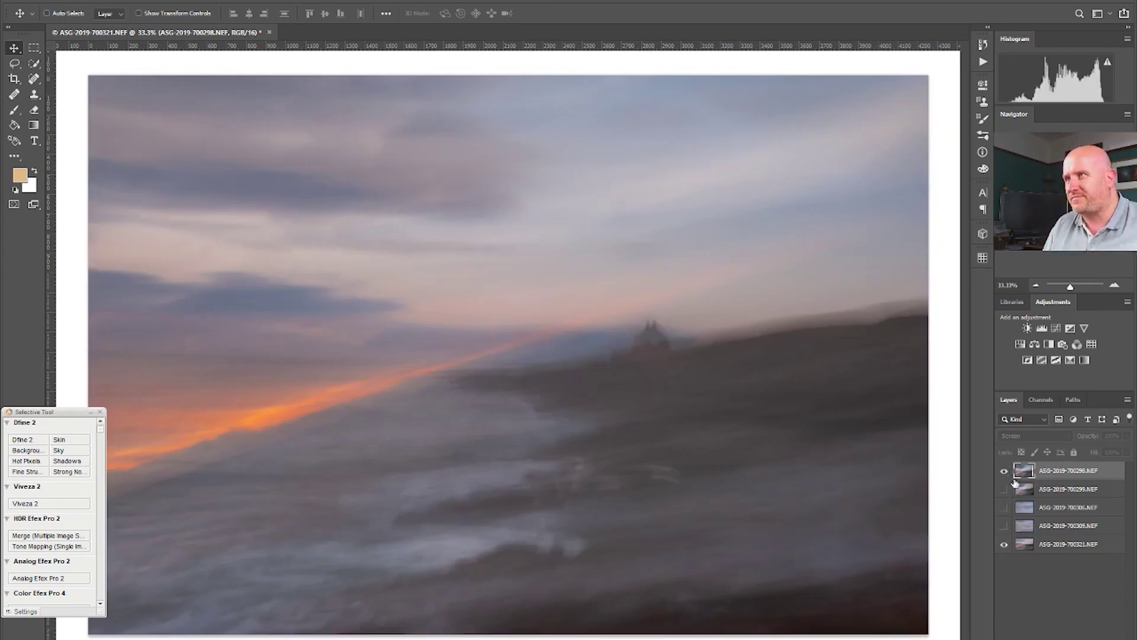
left_click(1025, 436)
left_click(1039, 465)
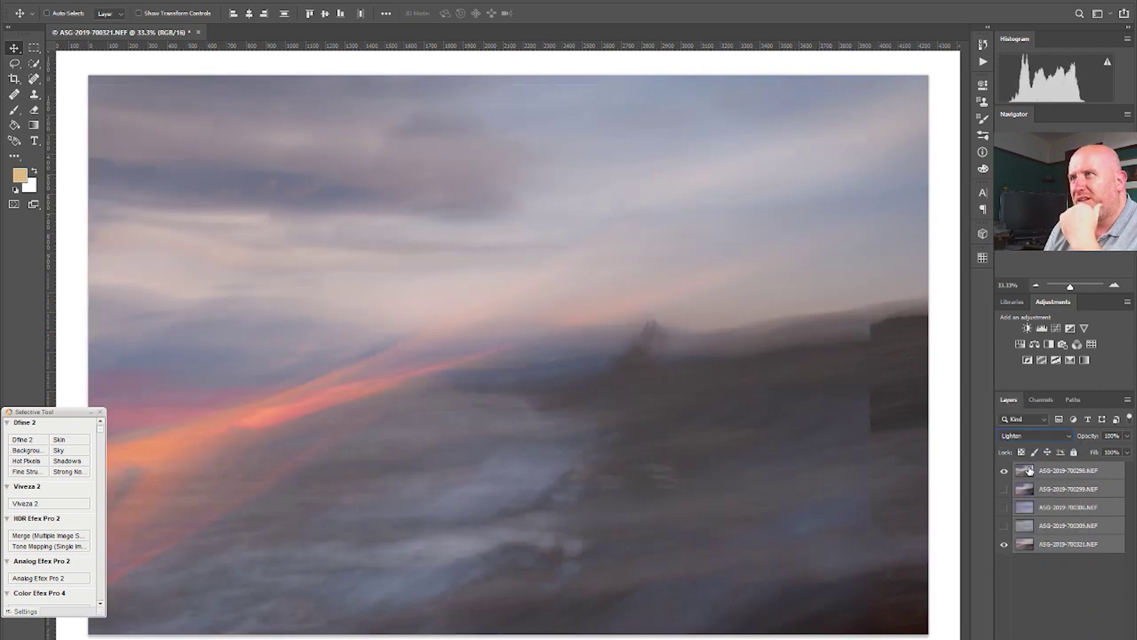
left_click(1004, 526)
left_click(1045, 568)
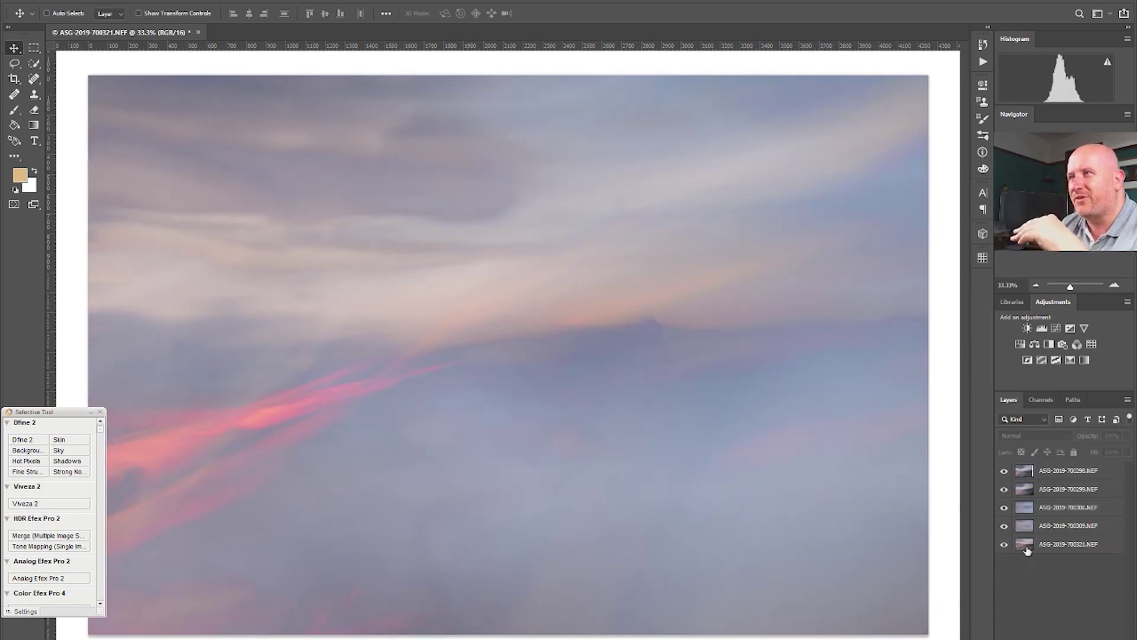
left_click_drag(1028, 548, 1050, 494)
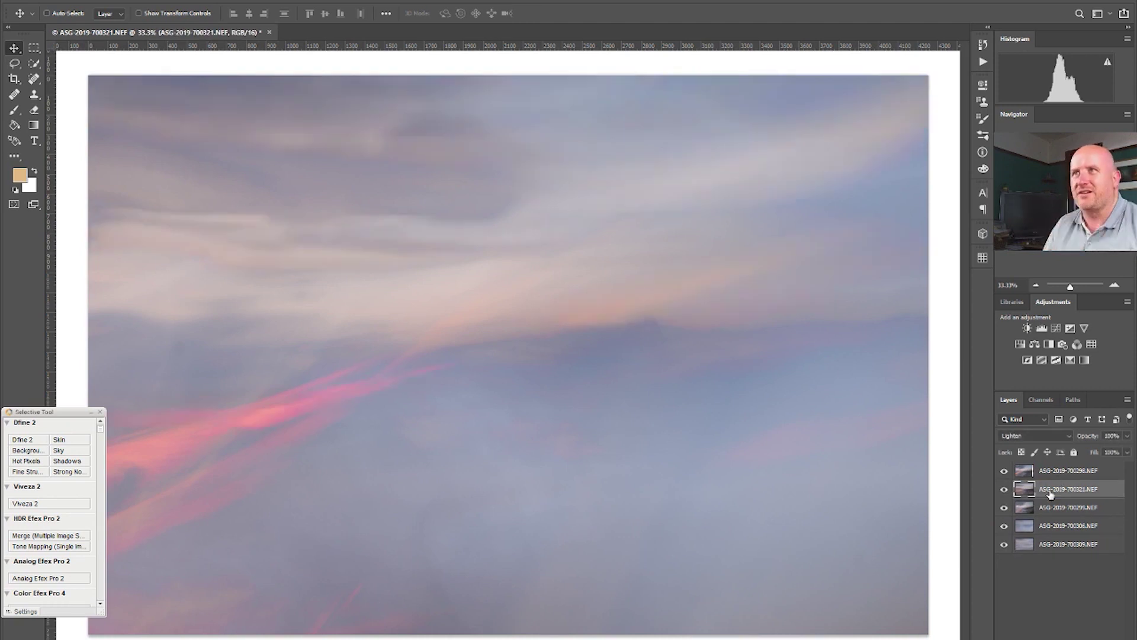
left_click(1036, 435)
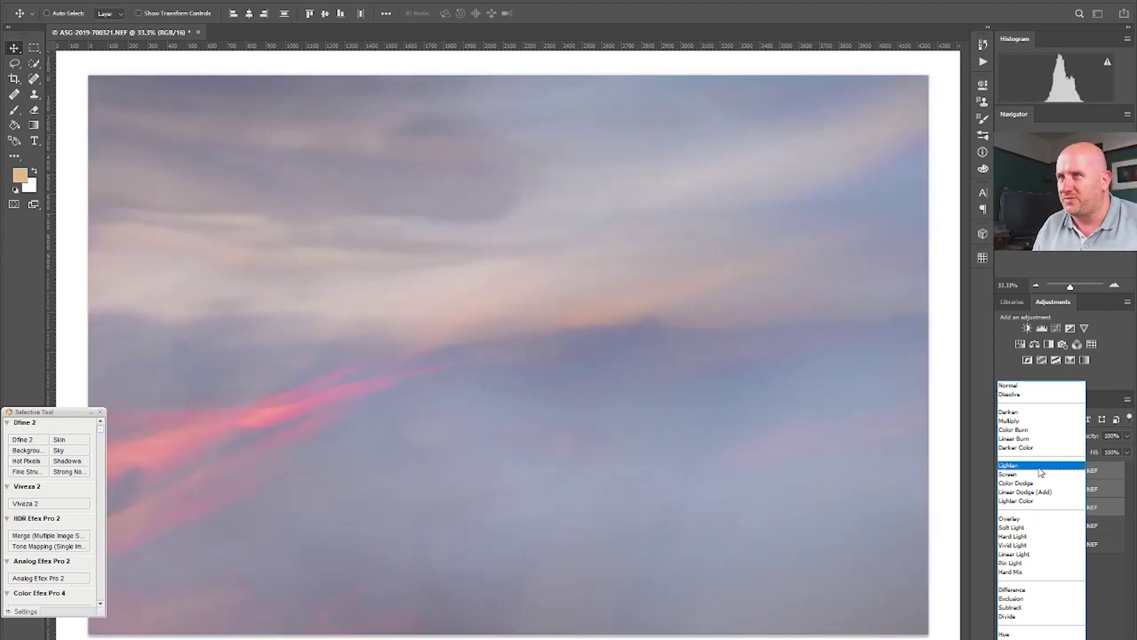
left_click(1008, 465)
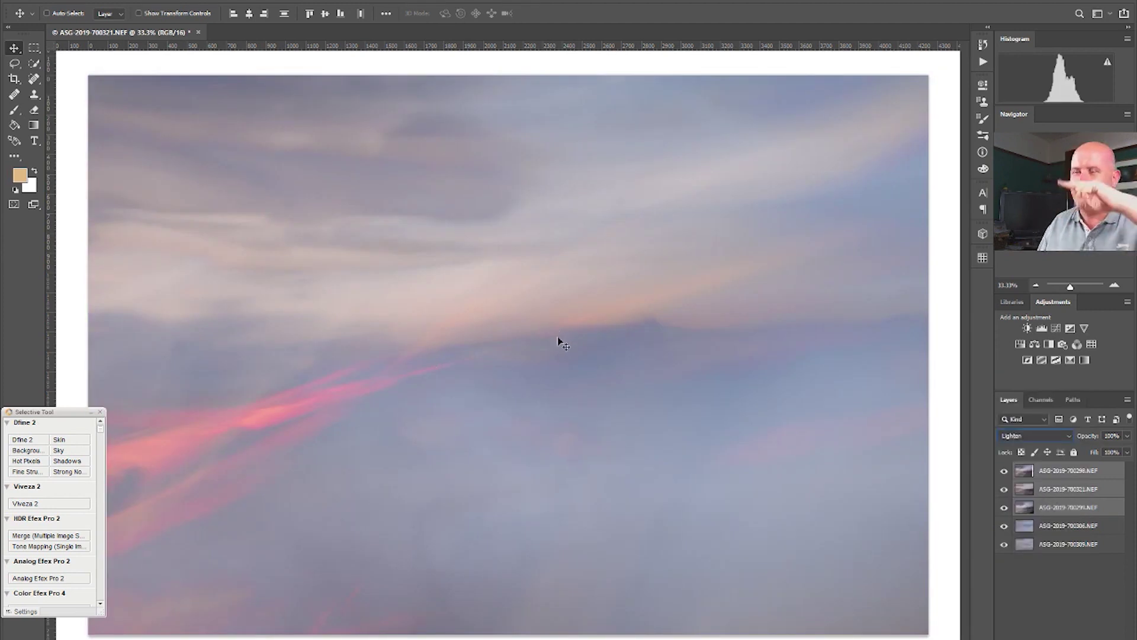
Shift the 700306 exposure upward on the canvas and compare by toggling the bottom layer.
left_click(1024, 526)
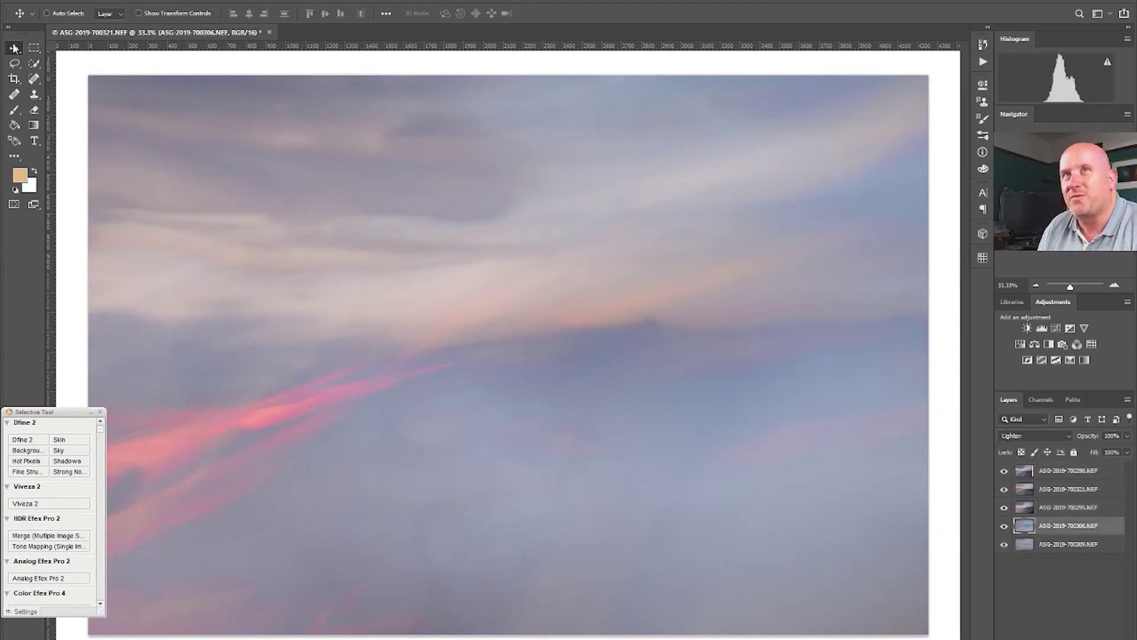
left_click_drag(763, 442, 762, 434)
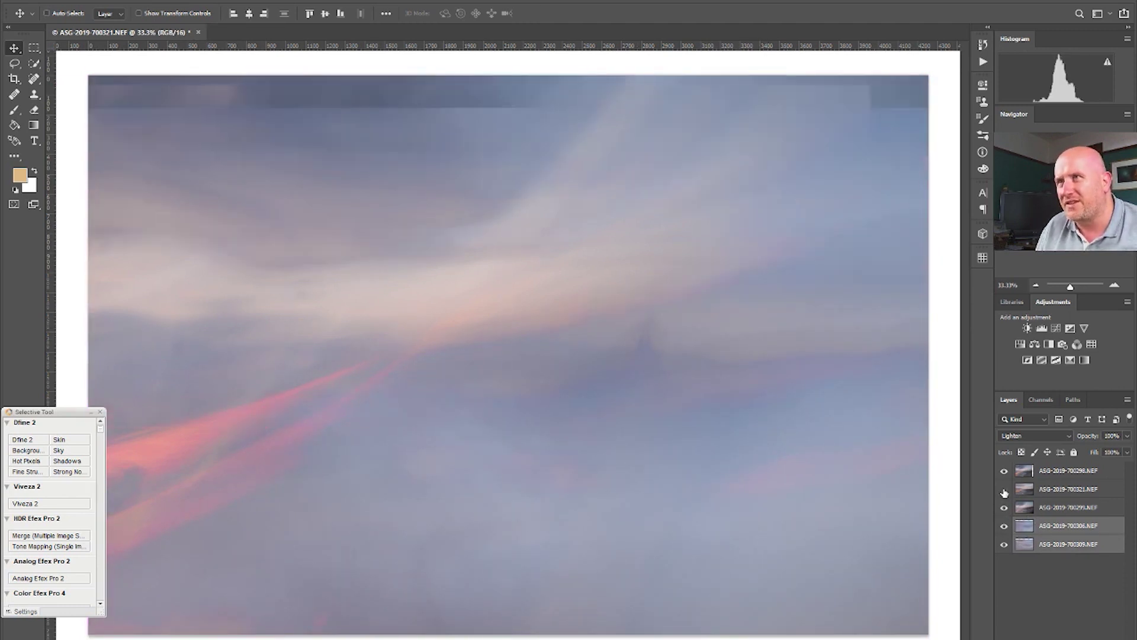
left_click(1004, 544)
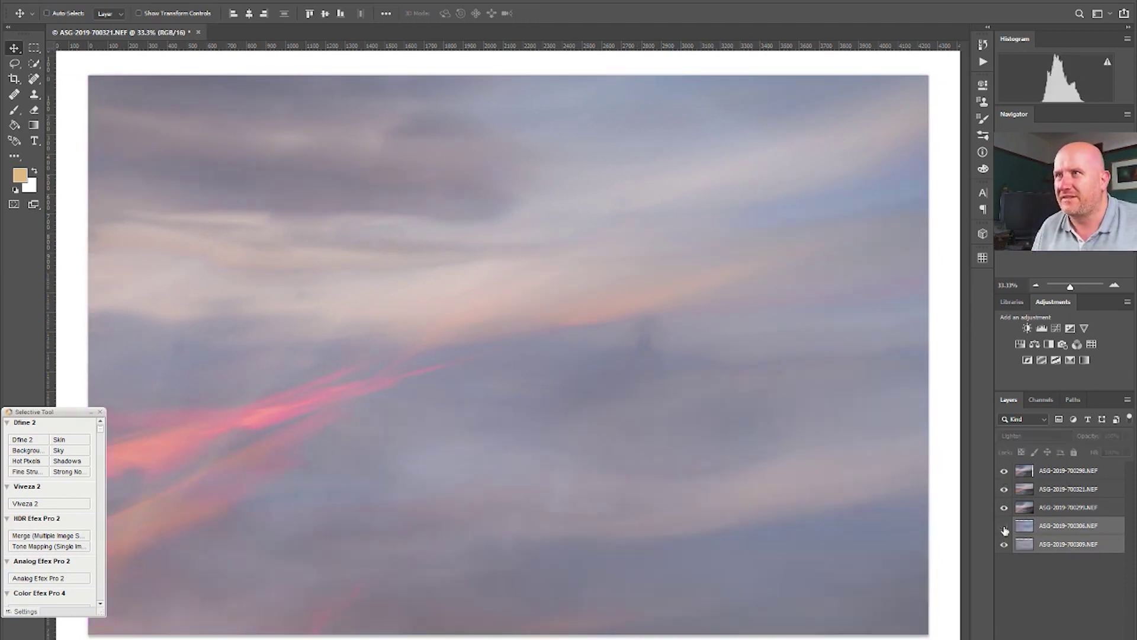
left_click(1004, 544)
left_click(1004, 489)
left_click(1066, 470)
left_click(1035, 436)
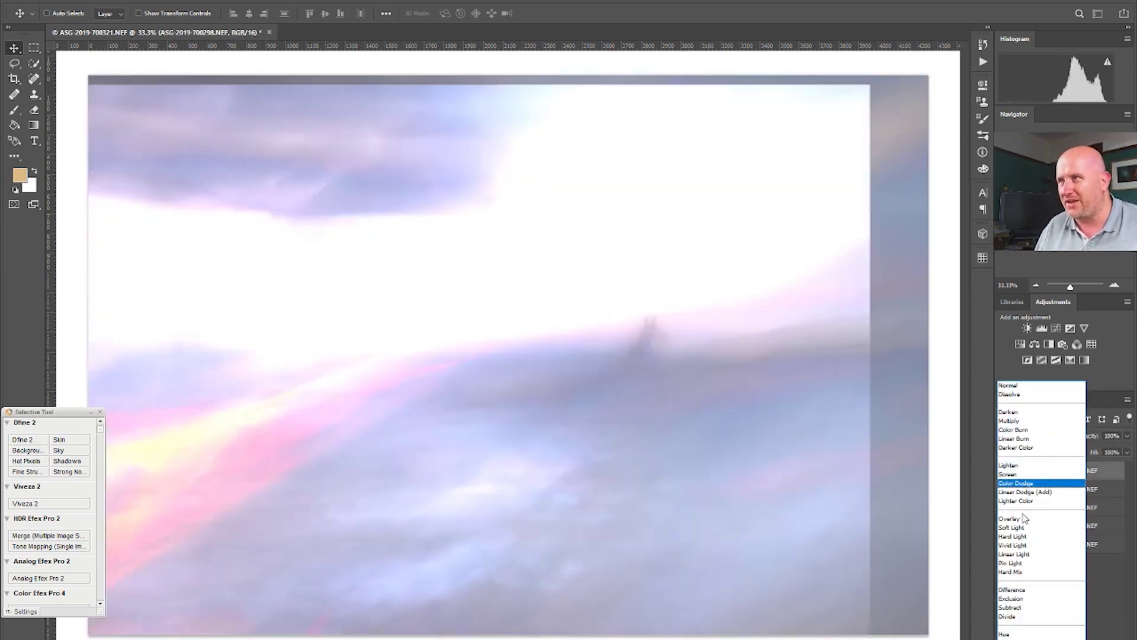
left_click(1008, 465)
left_click_drag(1043, 491, 1063, 469)
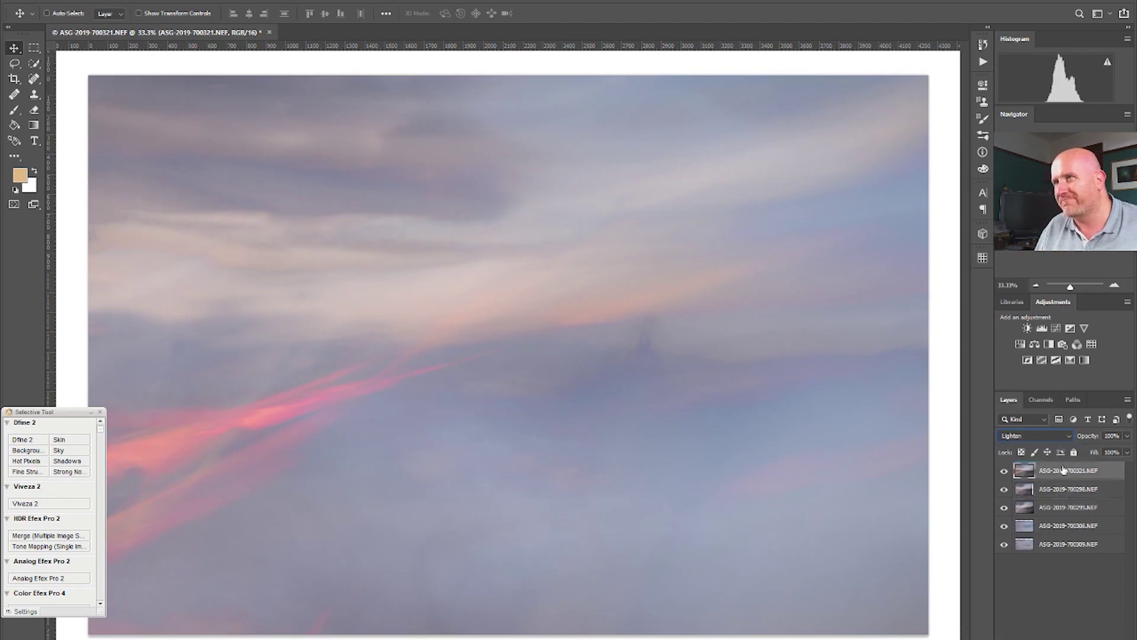
left_click(1035, 436)
Blend the top 700321 exposure in Soft Light, nudge it, and toggle it to compare.
left_click(1018, 501)
left_click_drag(827, 420, 831, 435)
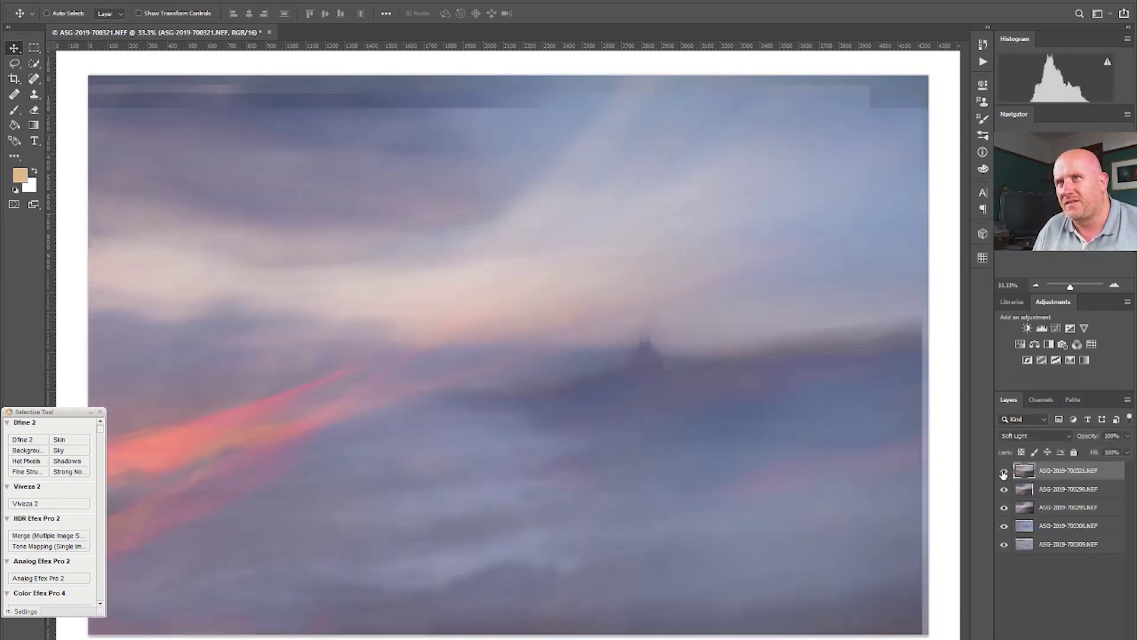
left_click(1004, 471)
left_click(1004, 471)
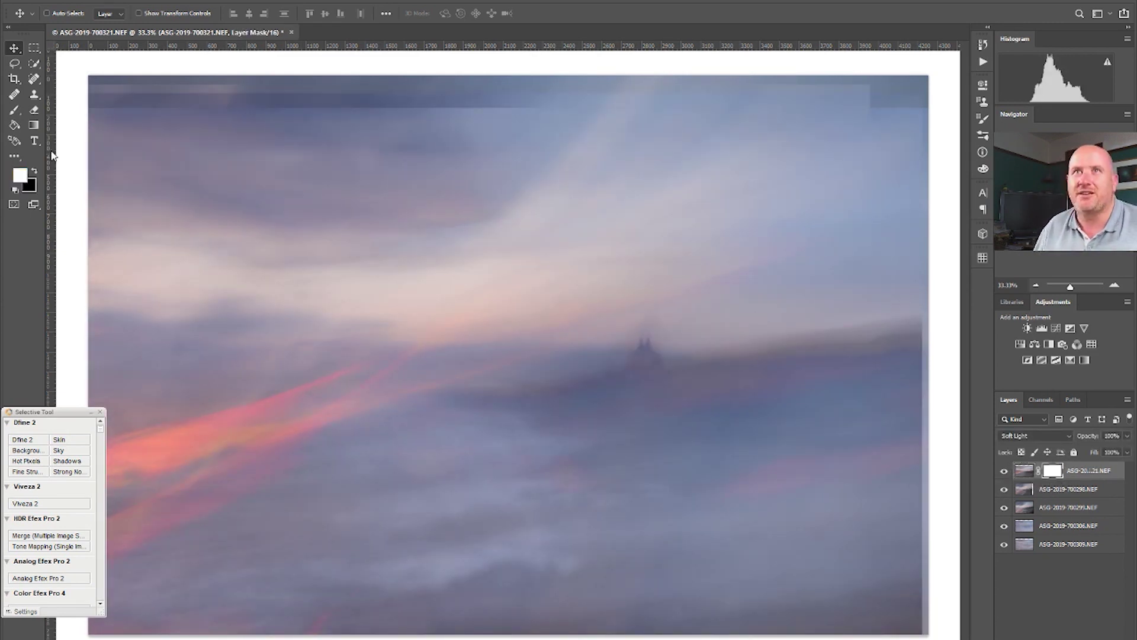
Fade the top layer's and the 700309 layer's masks with vertical black-to-white gradients.
key("g")
left_click_drag(591, 389, 587, 508)
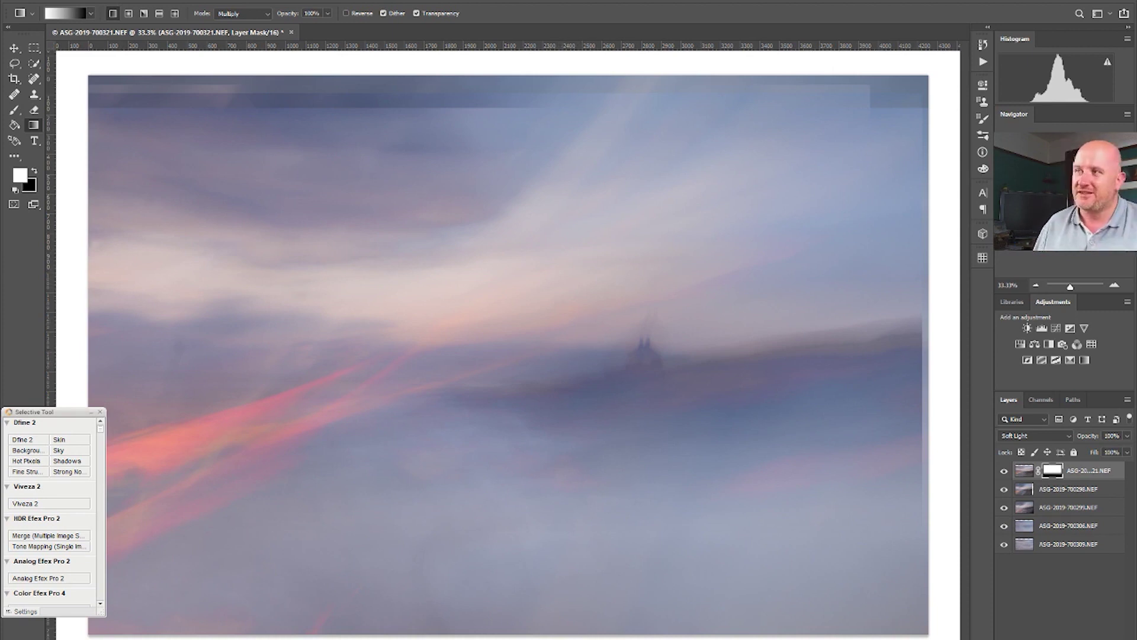
left_click_drag(600, 481, 641, 355)
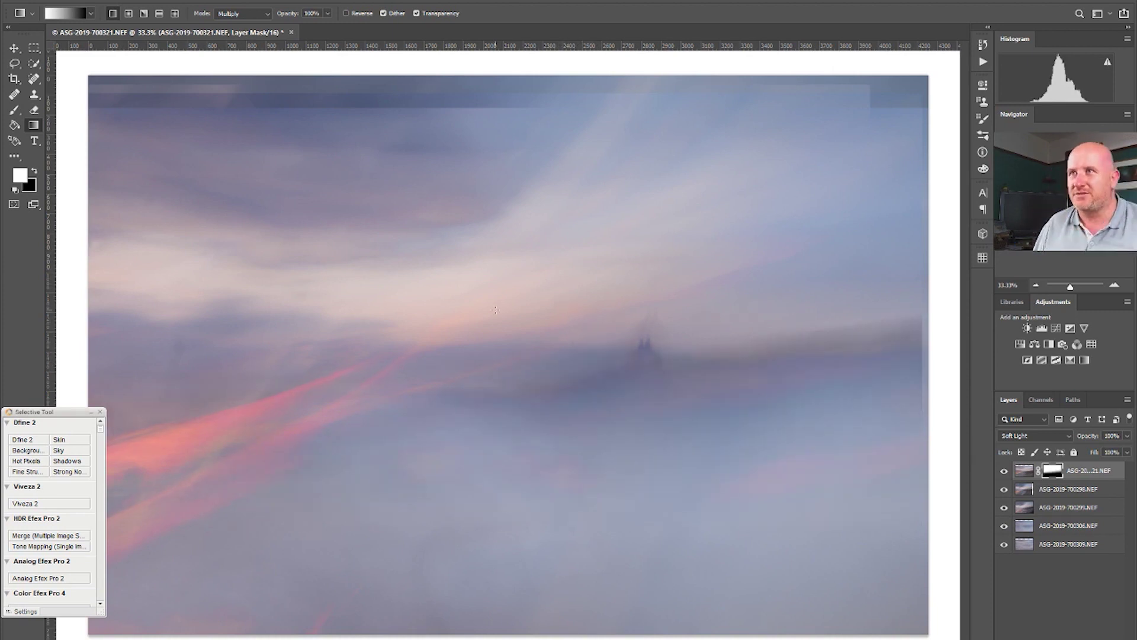
mouse_move(495, 310)
left_mouse_down()
mouse_move(561, 309)
mouse_move(557, 114)
left_mouse_up()
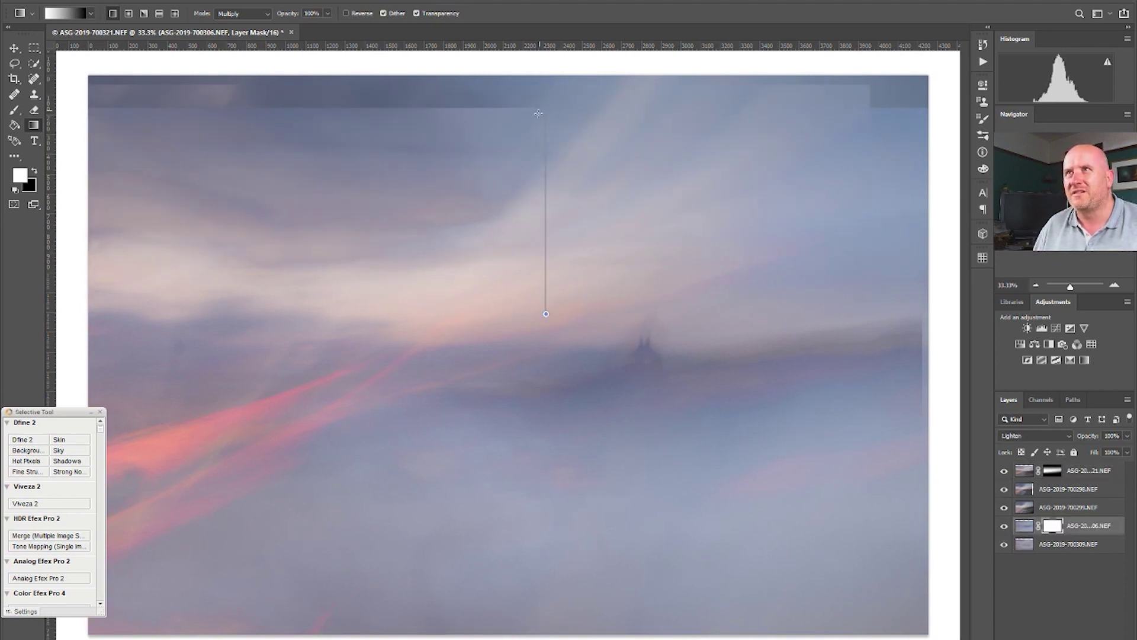
left_click_drag(546, 314, 537, 114)
left_click_drag(545, 304, 546, 116)
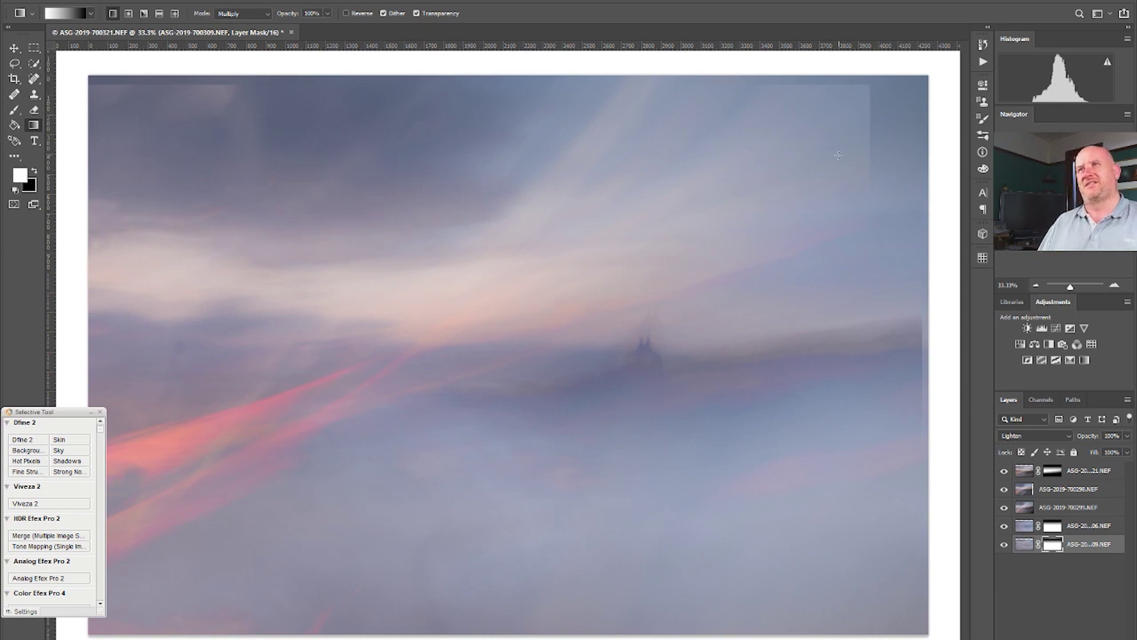
left_click(1024, 488)
left_click_drag(841, 197, 864, 196)
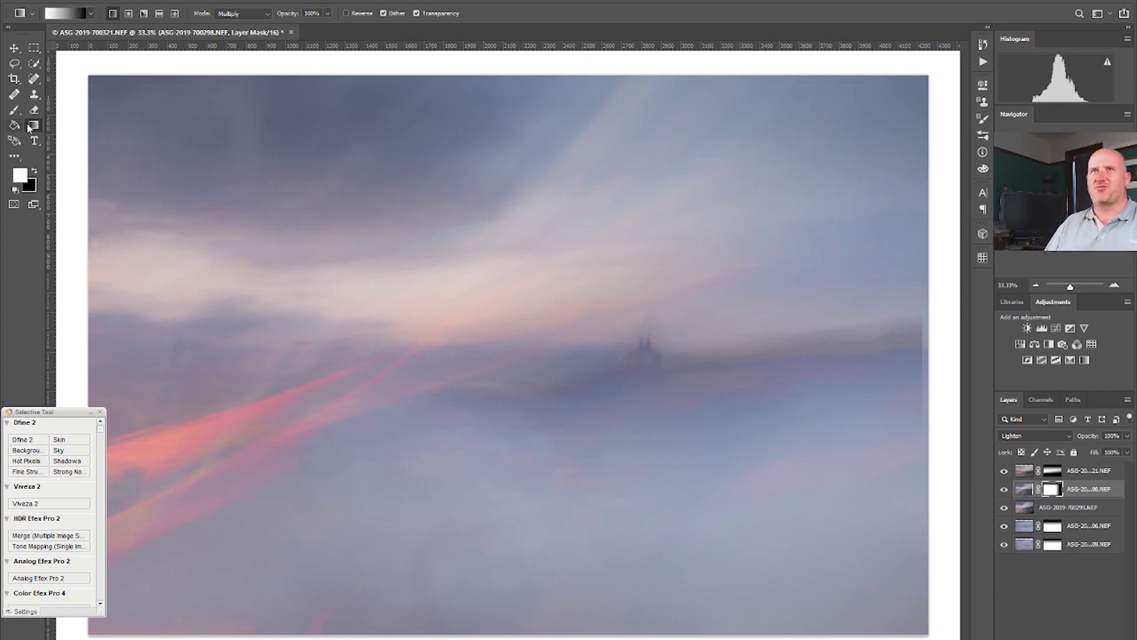
key("c")
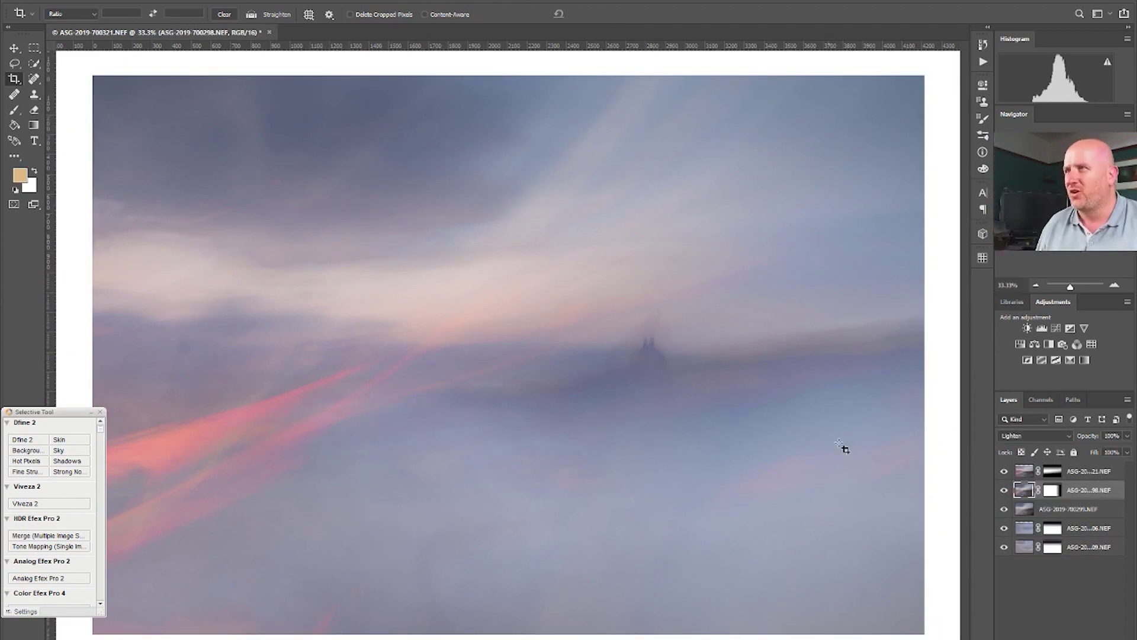
Add a Curves 1 adjustment lifting highlights and deepening shadows, then hide it.
left_click(1090, 472)
left_click(1056, 328)
left_click_drag(922, 178, 921, 172)
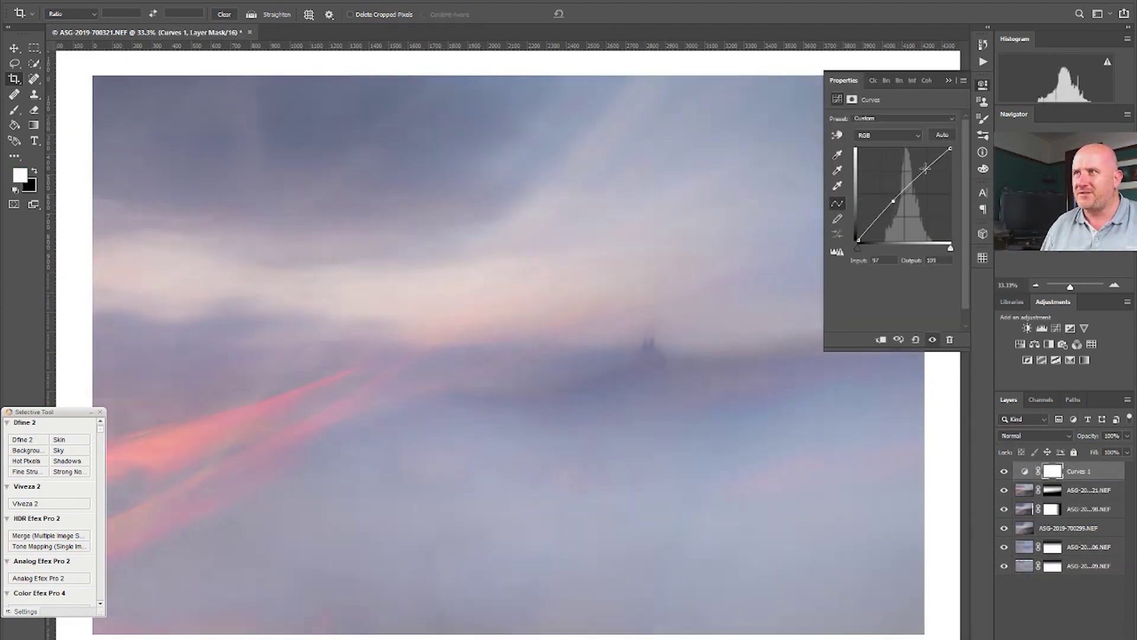
left_click_drag(880, 219, 880, 216)
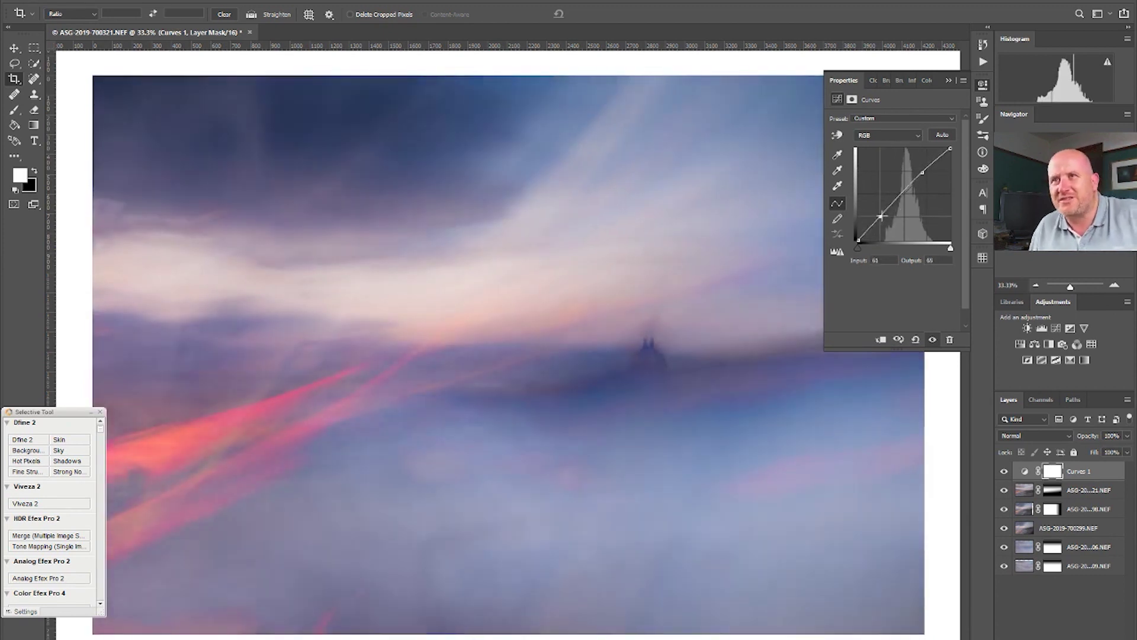
left_click(1004, 472)
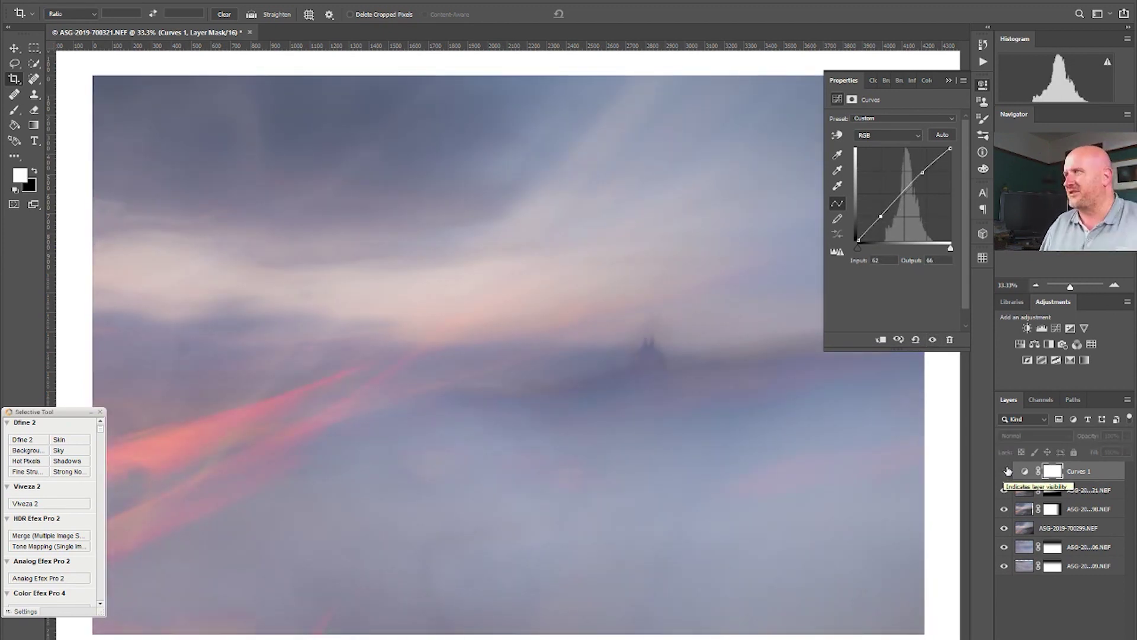
left_click(1007, 382)
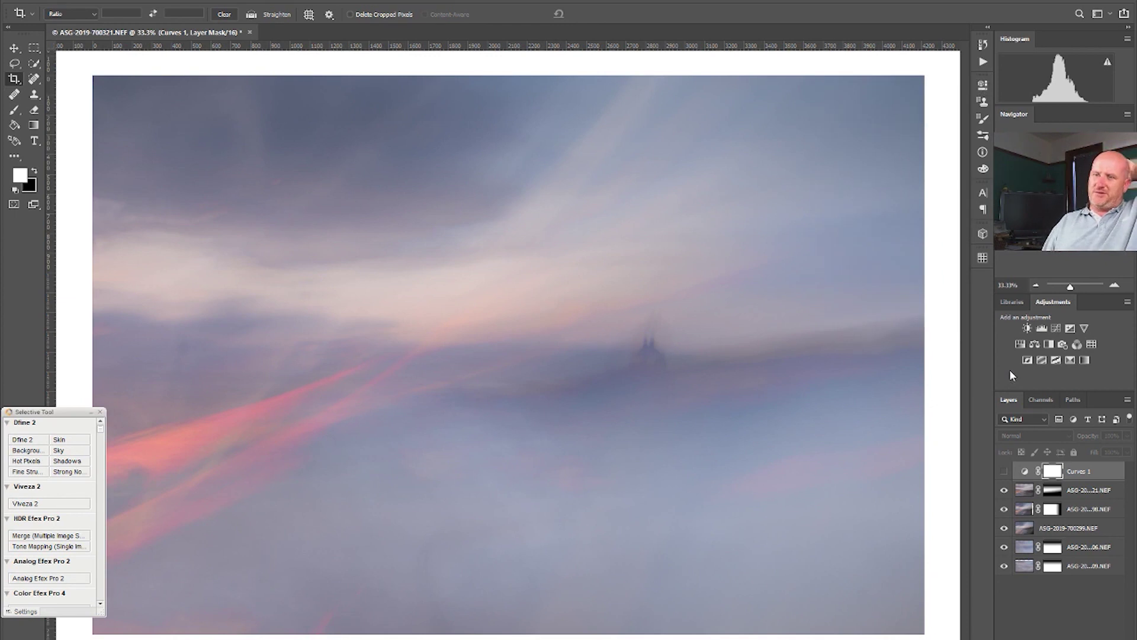
Stamp the visible layers into Layer 1 and set it to Overlay after trying Hard Light.
key("ctrl+shift+alt+e")
left_click(1034, 435)
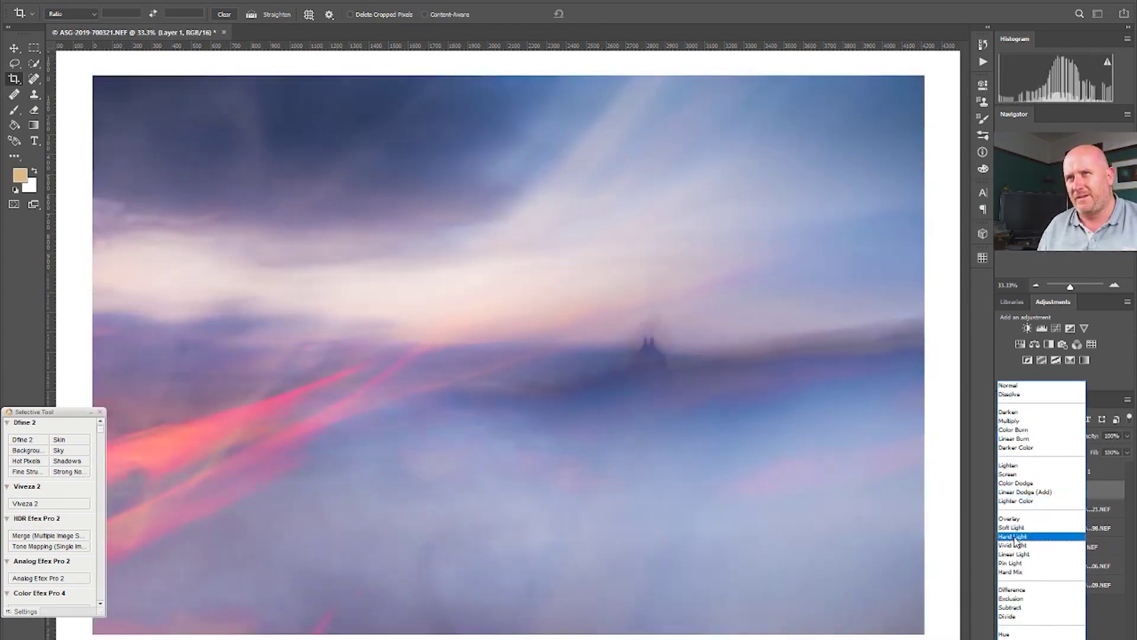
left_click(1013, 536)
left_click(1003, 491)
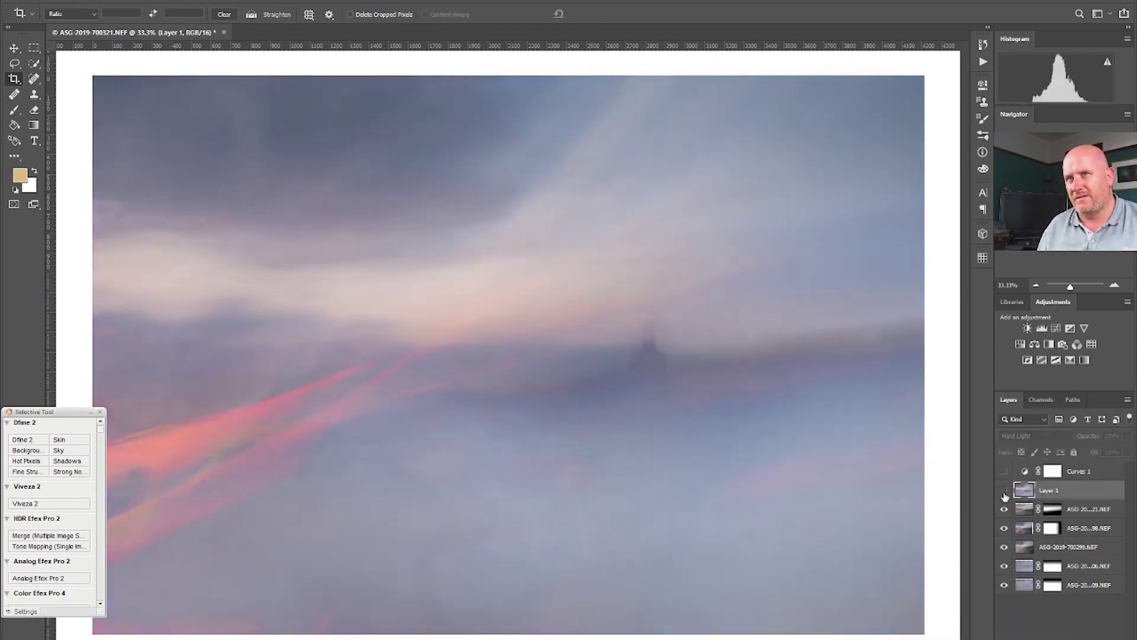
left_click(1034, 436)
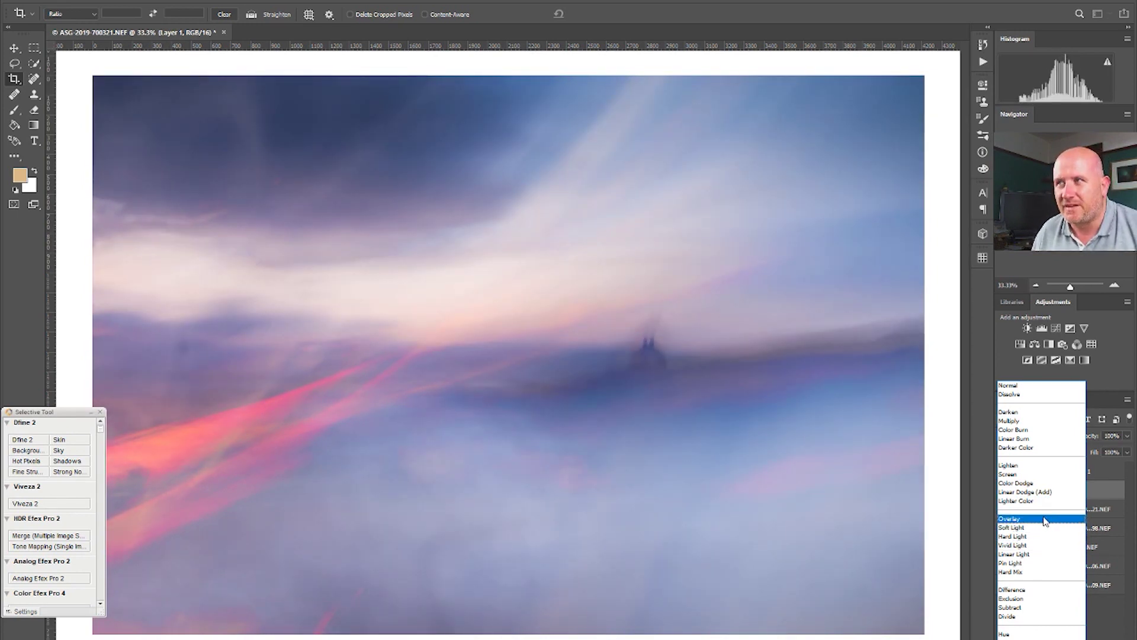
left_click(1045, 520)
Select the pink streak with Color Range to mask Layer 1 to it.
key("alt+s")
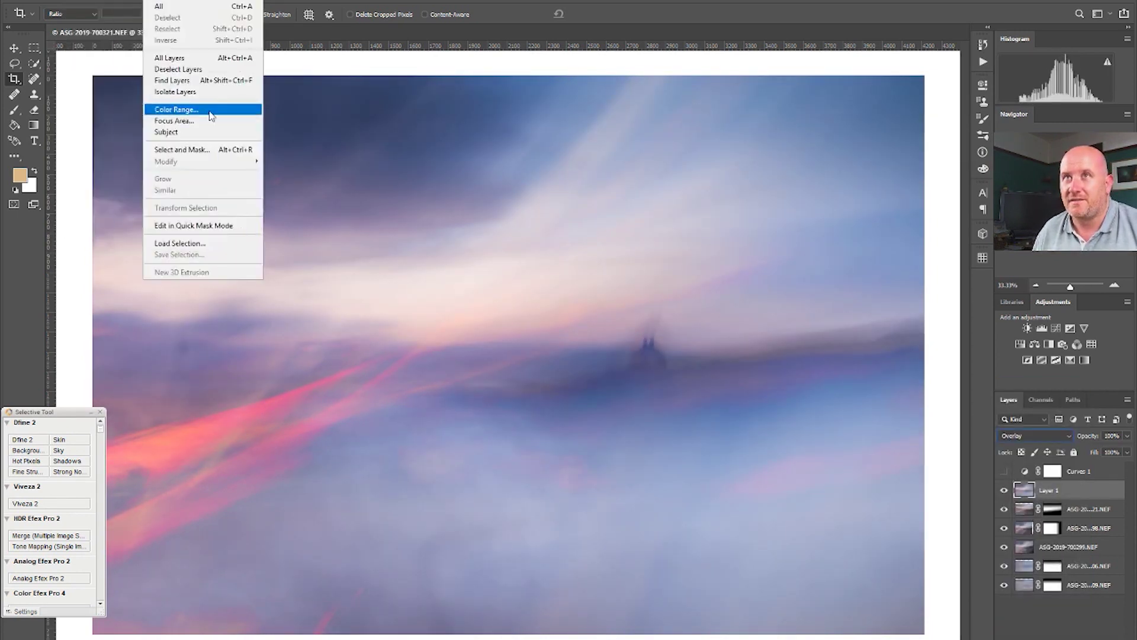
left_click(172, 108)
left_click(236, 416)
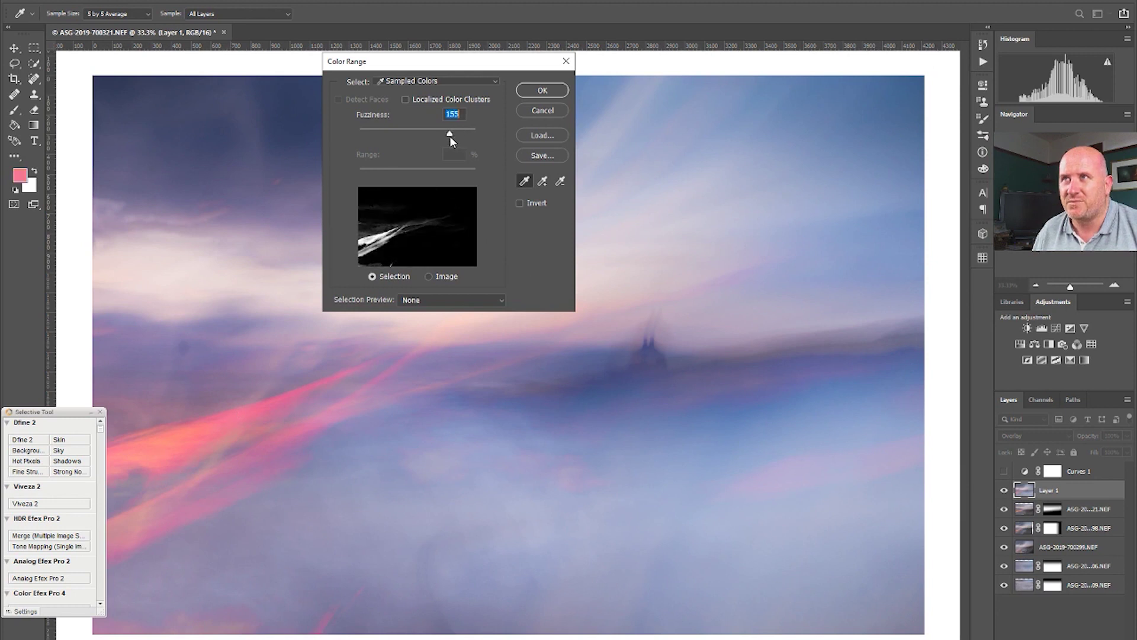
left_click(535, 91)
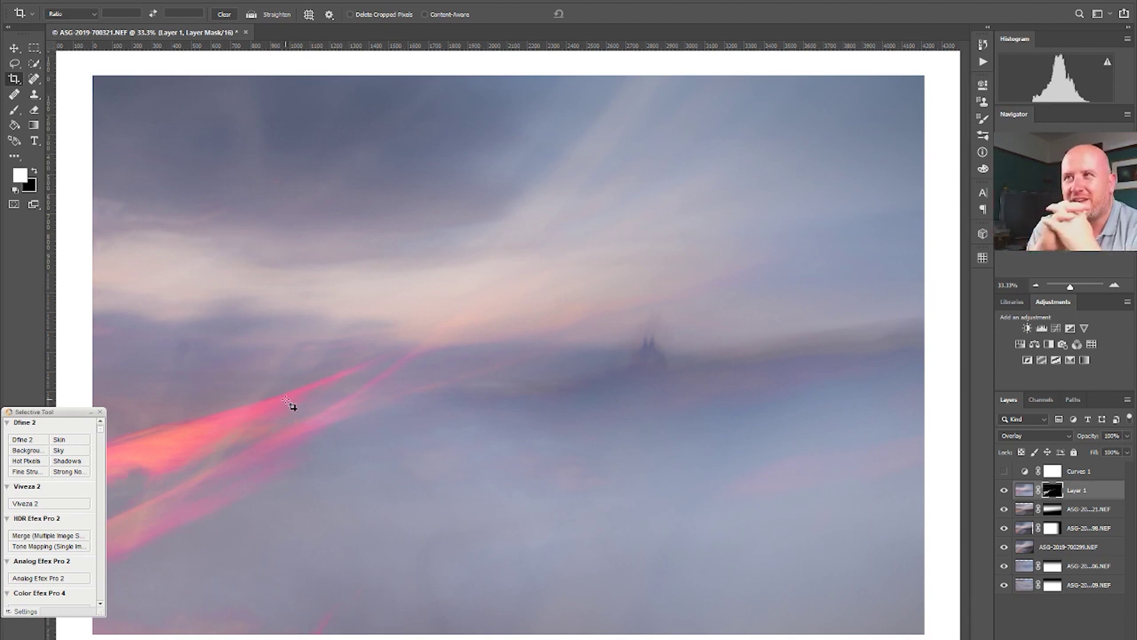
Switch Curves 1 back on and bend it into a gentle S-curve.
left_click(1003, 471)
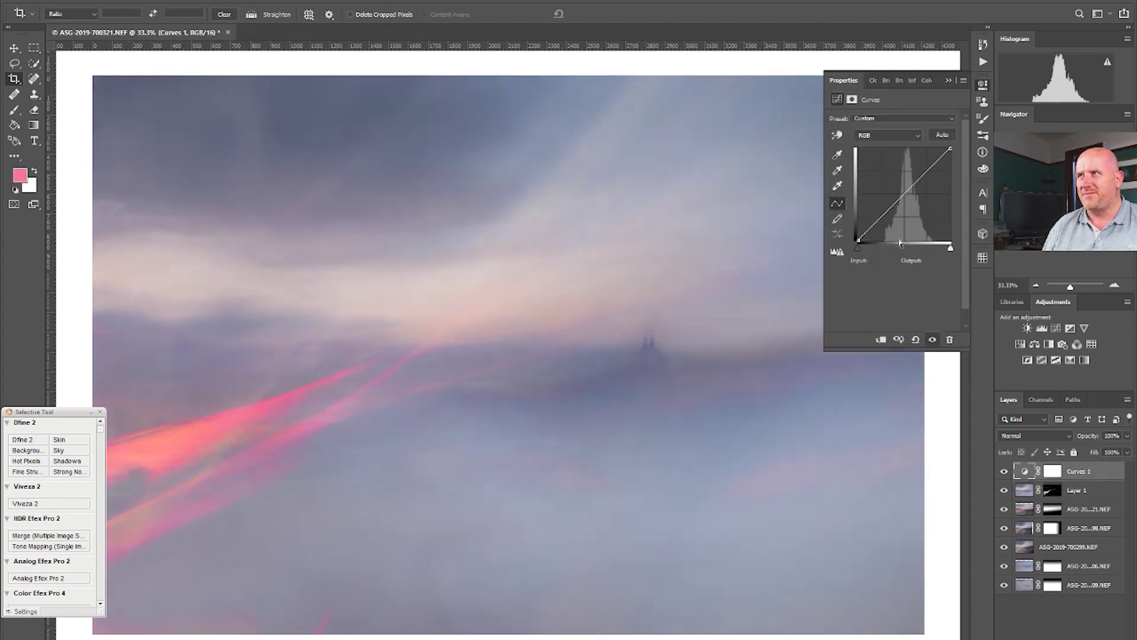
left_click_drag(881, 218, 881, 224)
left_click_drag(915, 184, 881, 223)
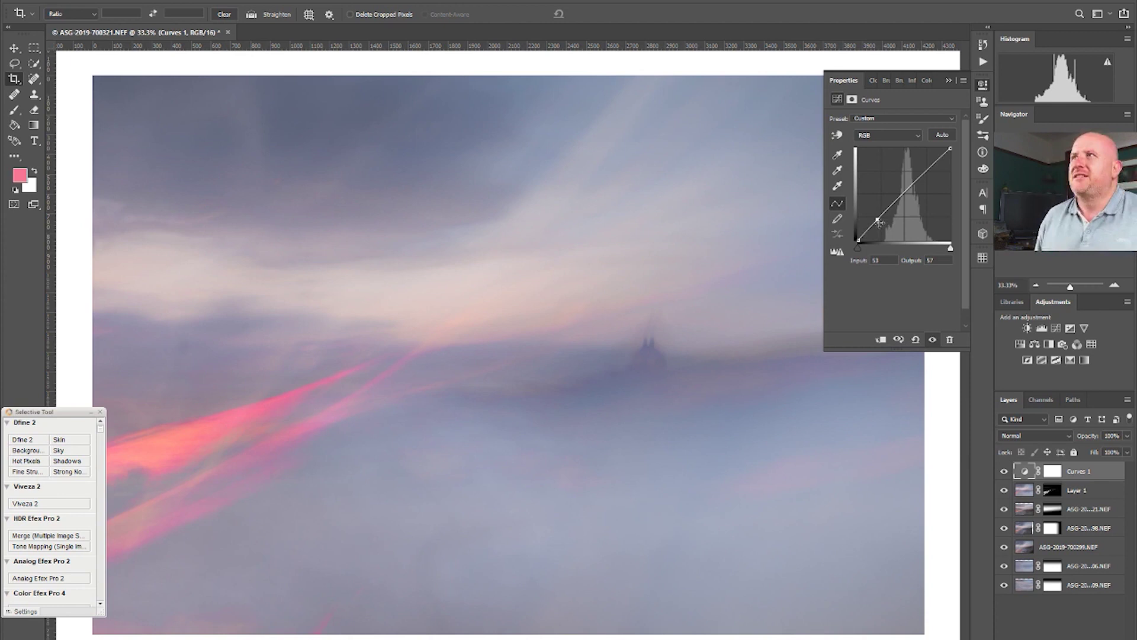
left_click(985, 88)
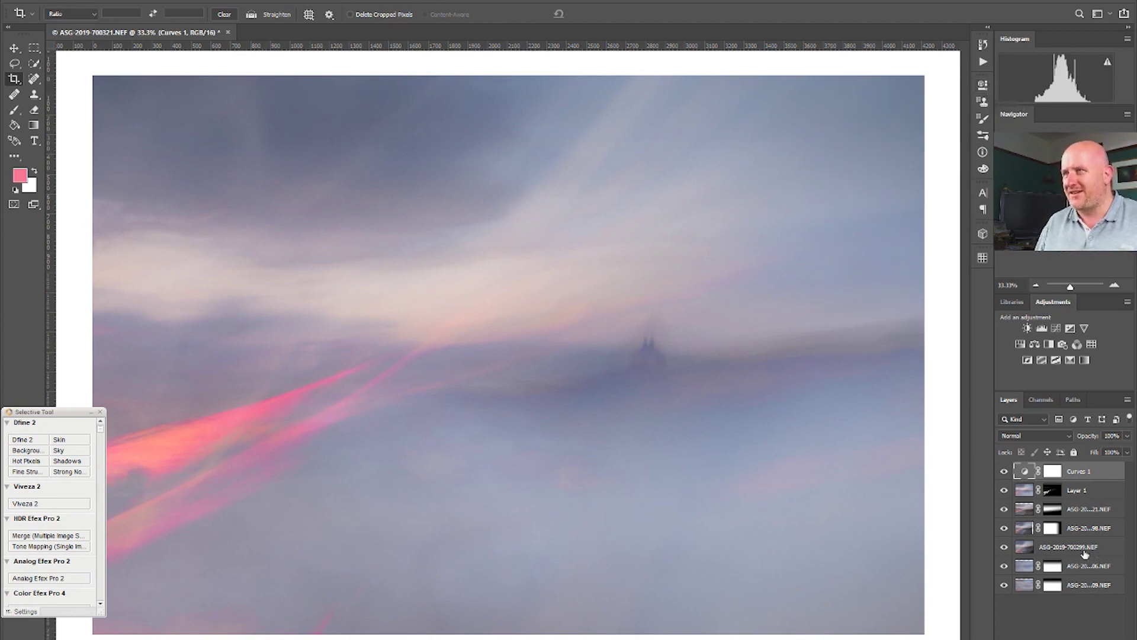
key("ctrl+shift+alt+n")
Fill new Layer 2 with light blue and blend it in Hue mode at 21% opacity.
left_click(19, 175)
key("Escape")
left_click(982, 257)
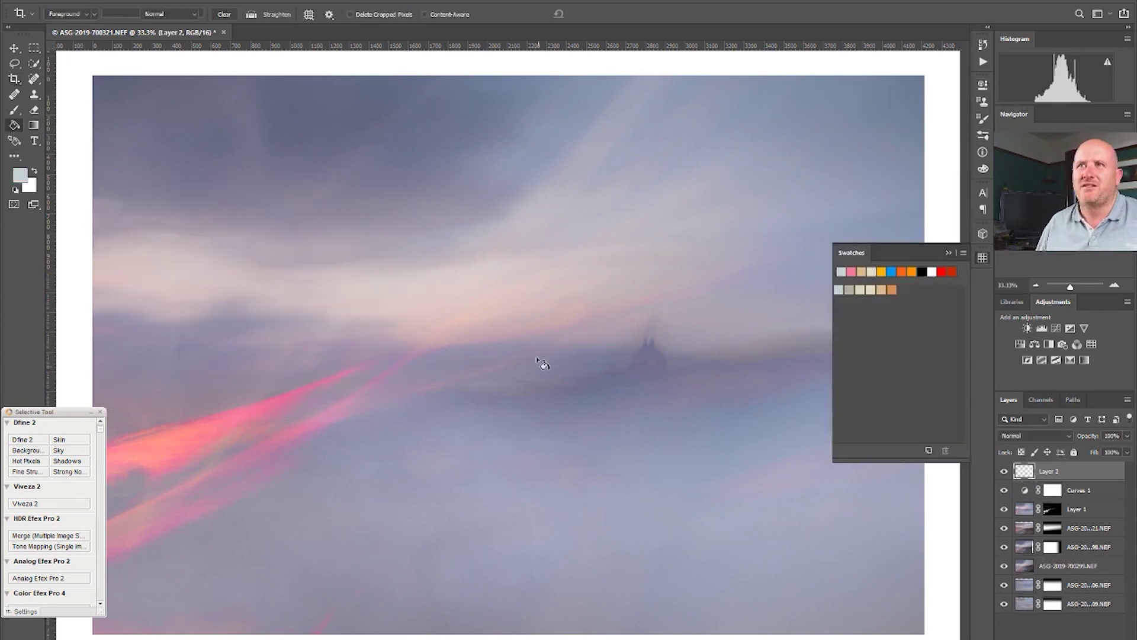
left_click(542, 363)
left_click(1035, 435)
left_click(1037, 579)
left_click(1127, 436)
left_click_drag(1128, 450, 1085, 453)
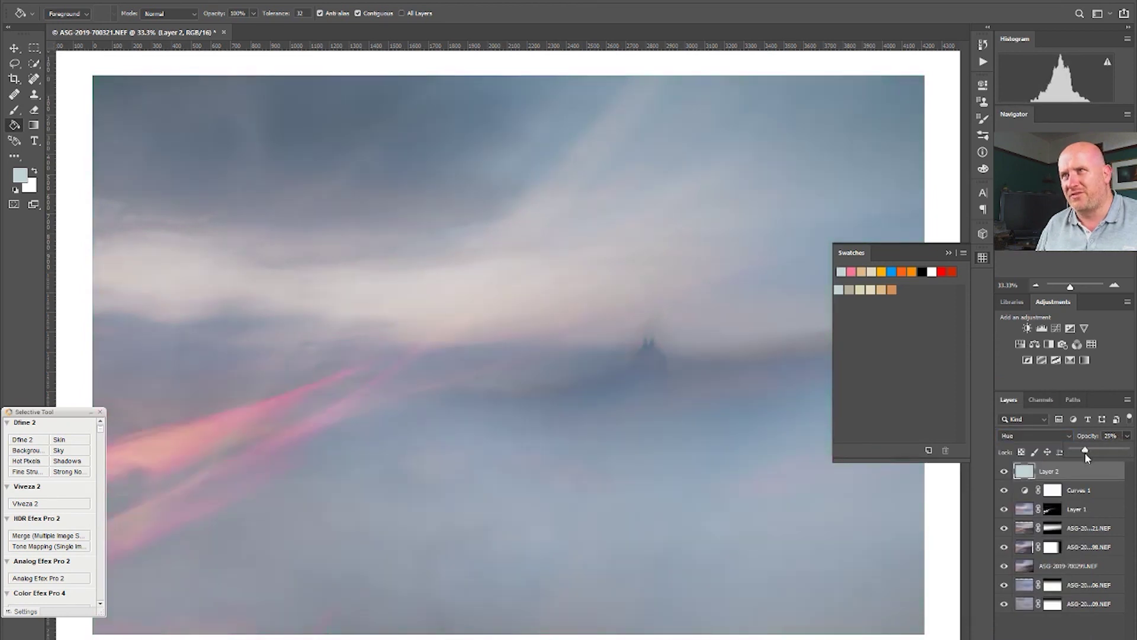
Mask Layer 2 with the inverted pink-streak selection, then stamp visible layers into Layer 3.
left_click(1054, 509)
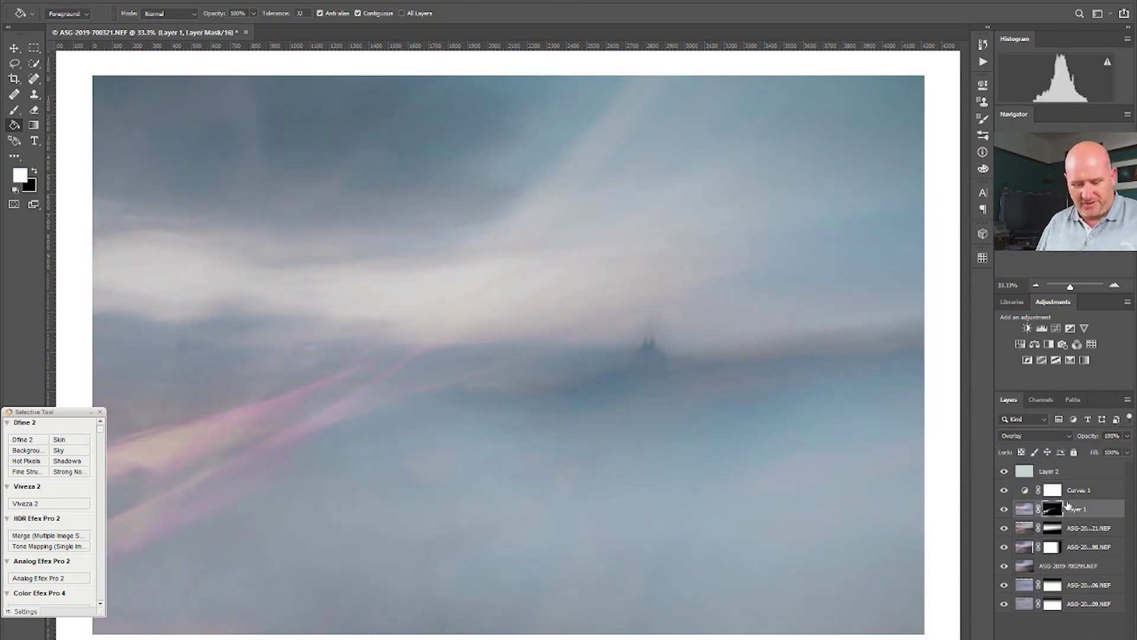
key("ctrl+alt+r")
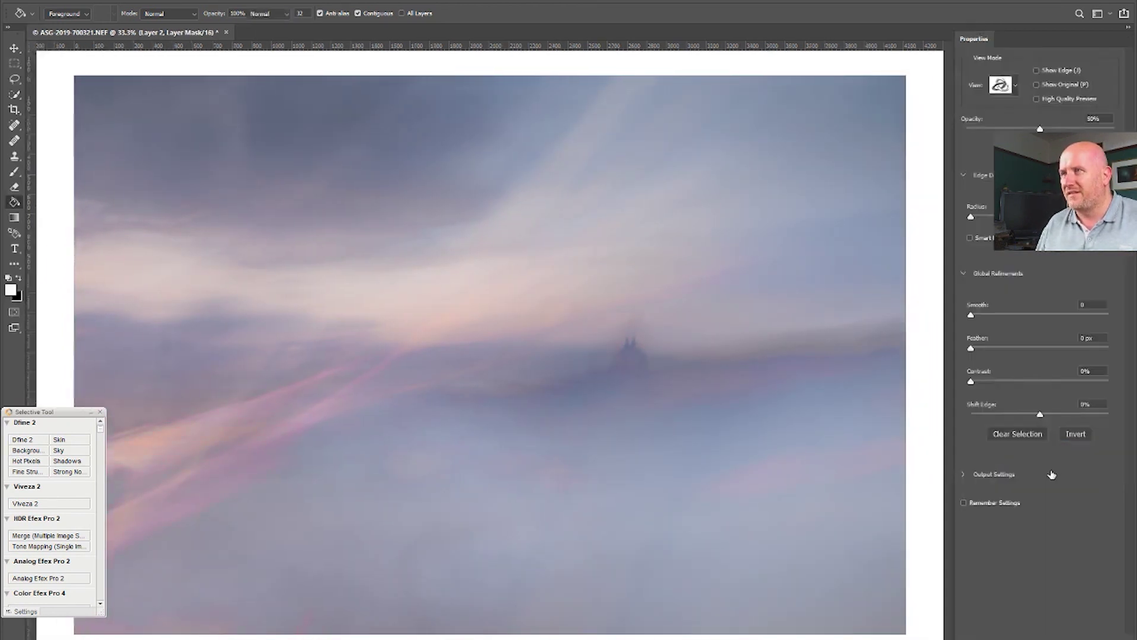
left_click(1083, 436)
key("Return")
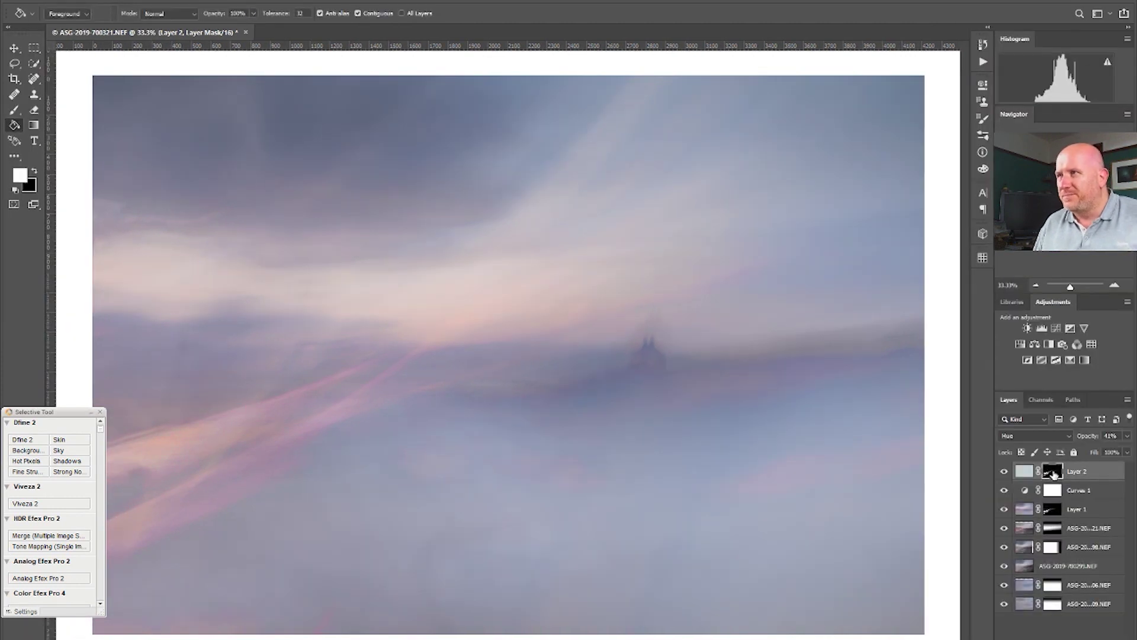
left_click(984, 85)
left_click(1013, 454)
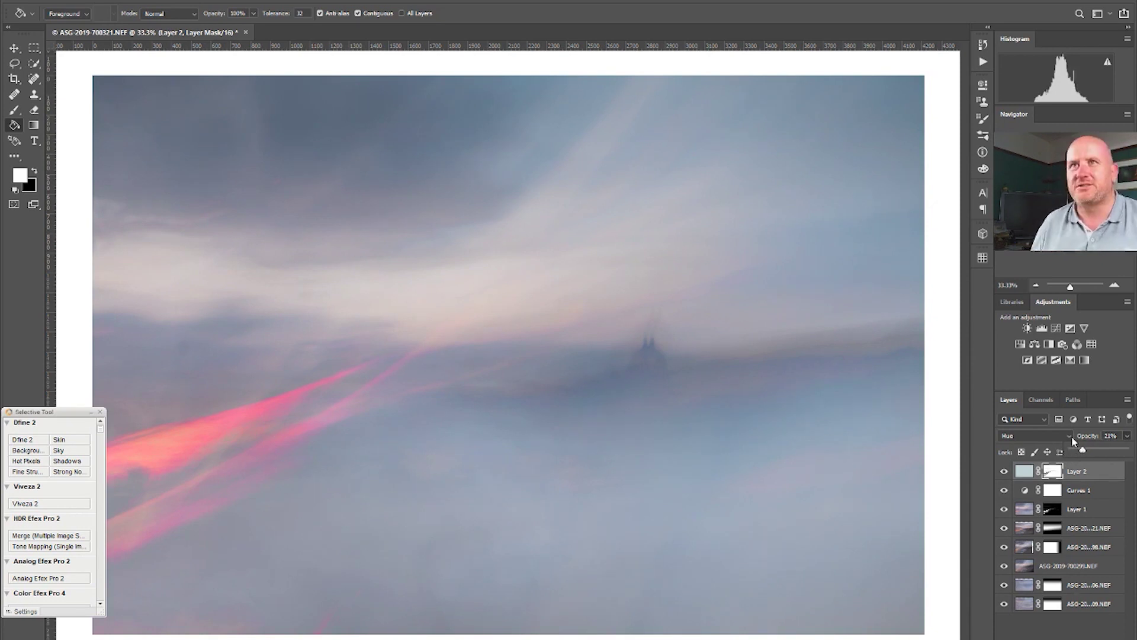
key("ctrl+shift+alt+e")
left_click(32, 83)
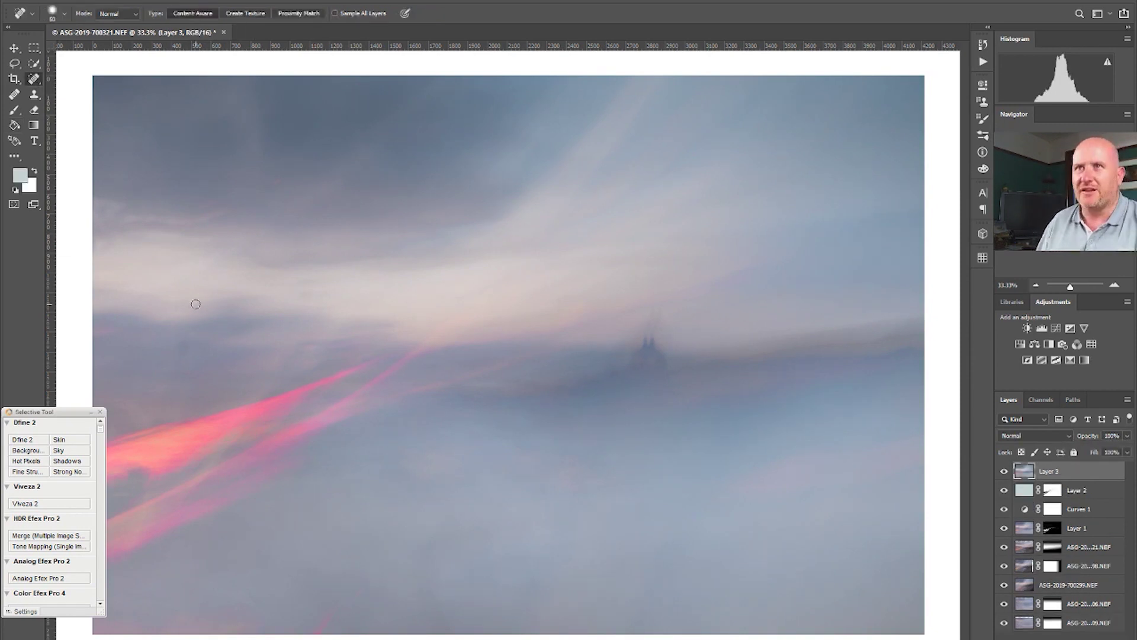
left_click(1116, 288)
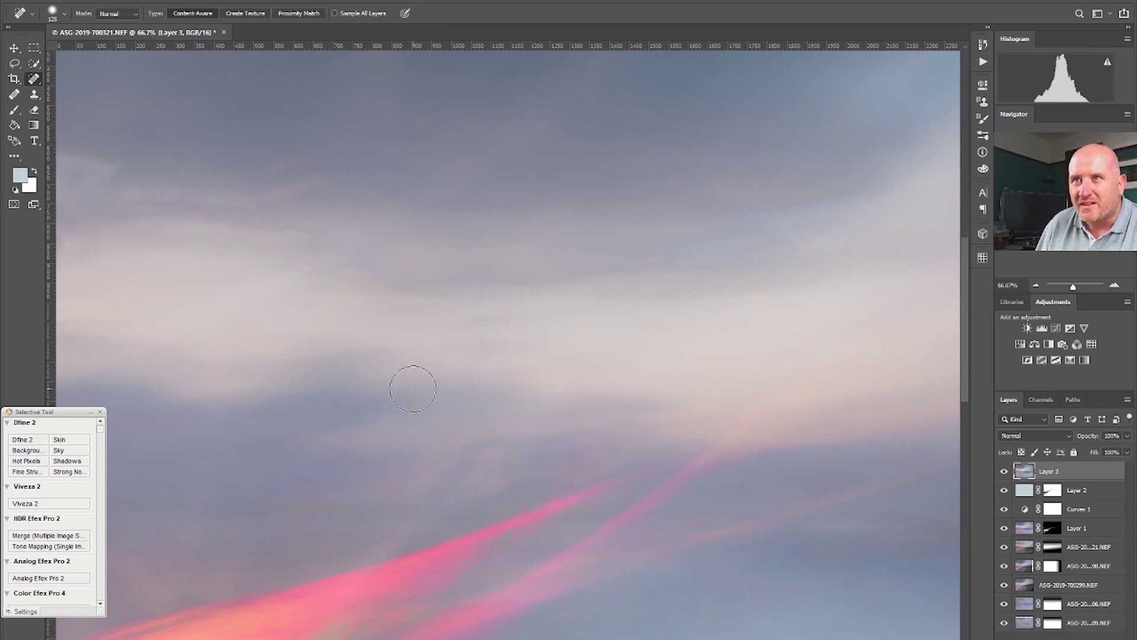
scroll(510, 343, "down", 4)
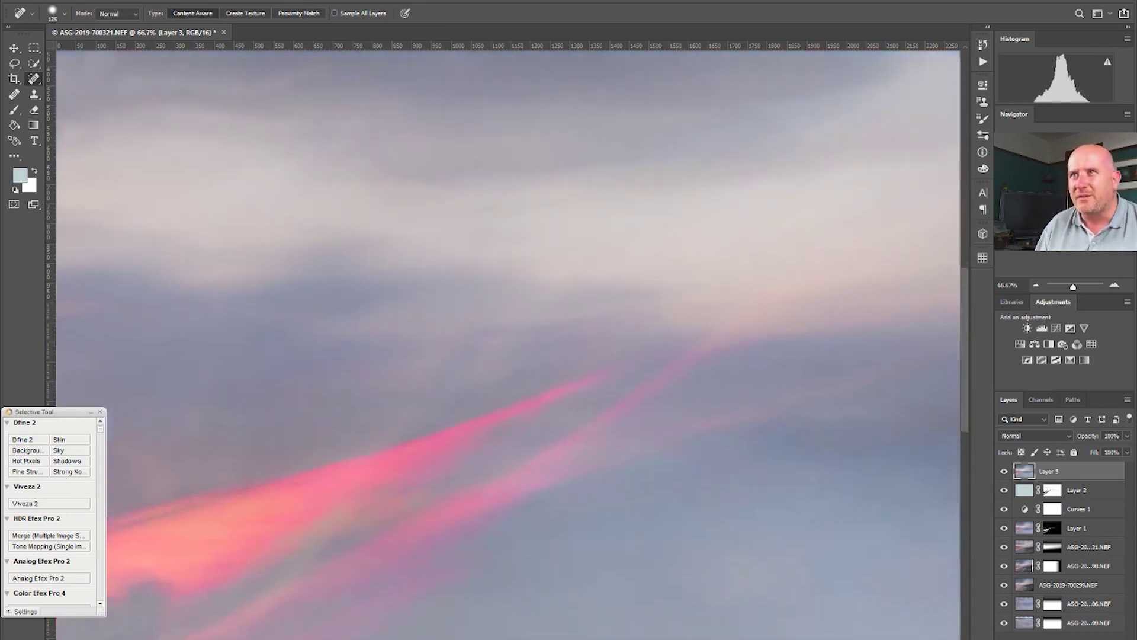
left_click(1056, 329)
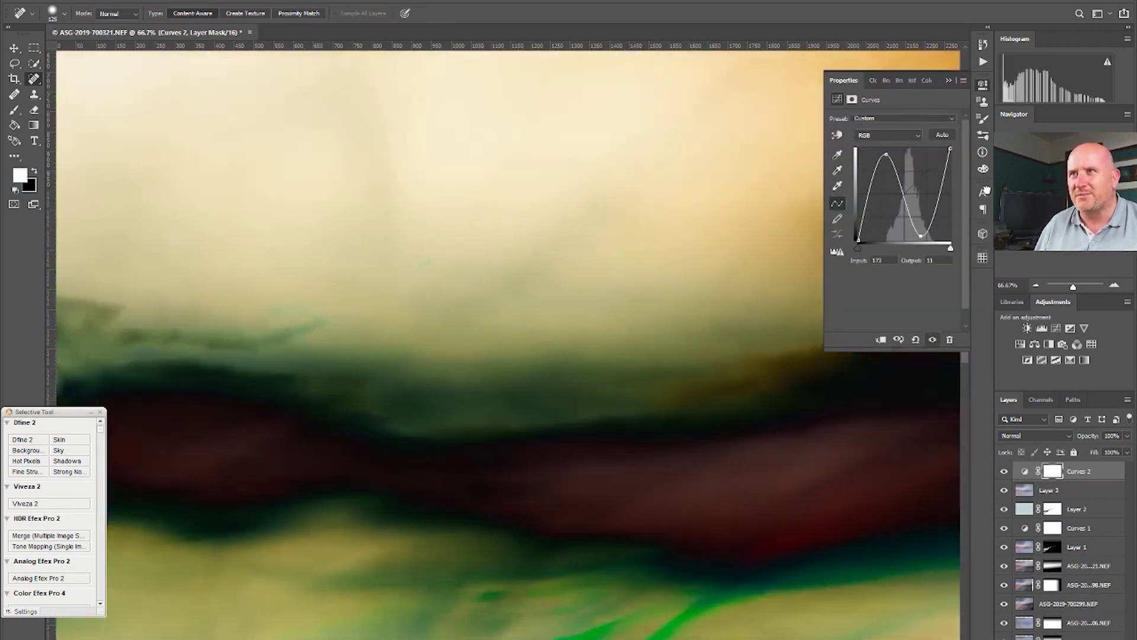
left_click(932, 339)
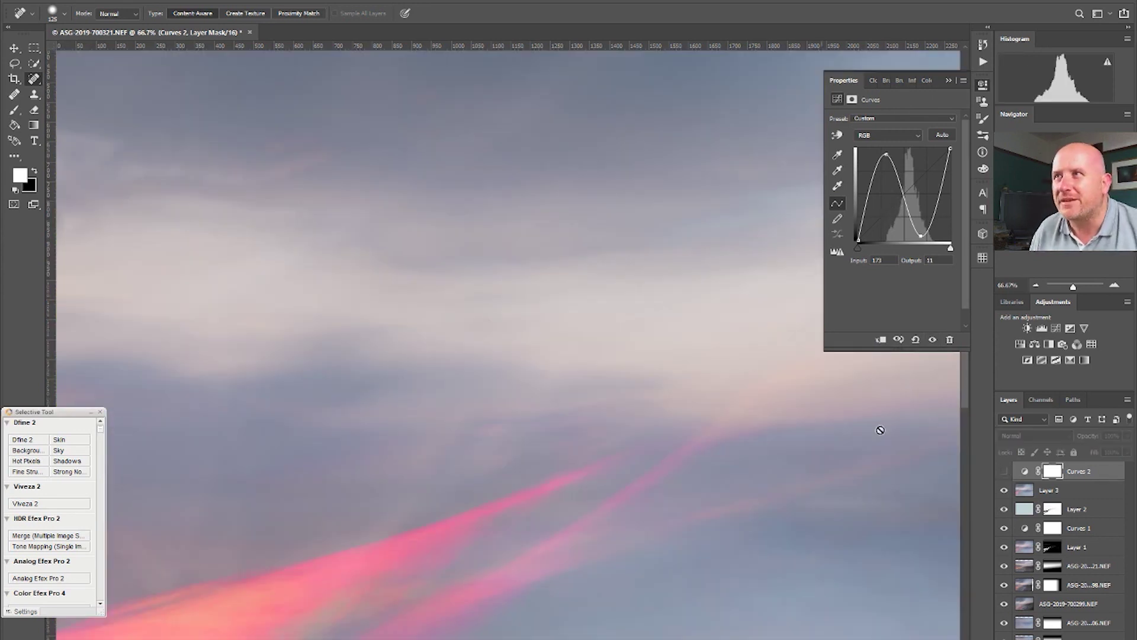
key("alt+bracketleft")
key("ctrl+minus")
key("ctrl+minus")
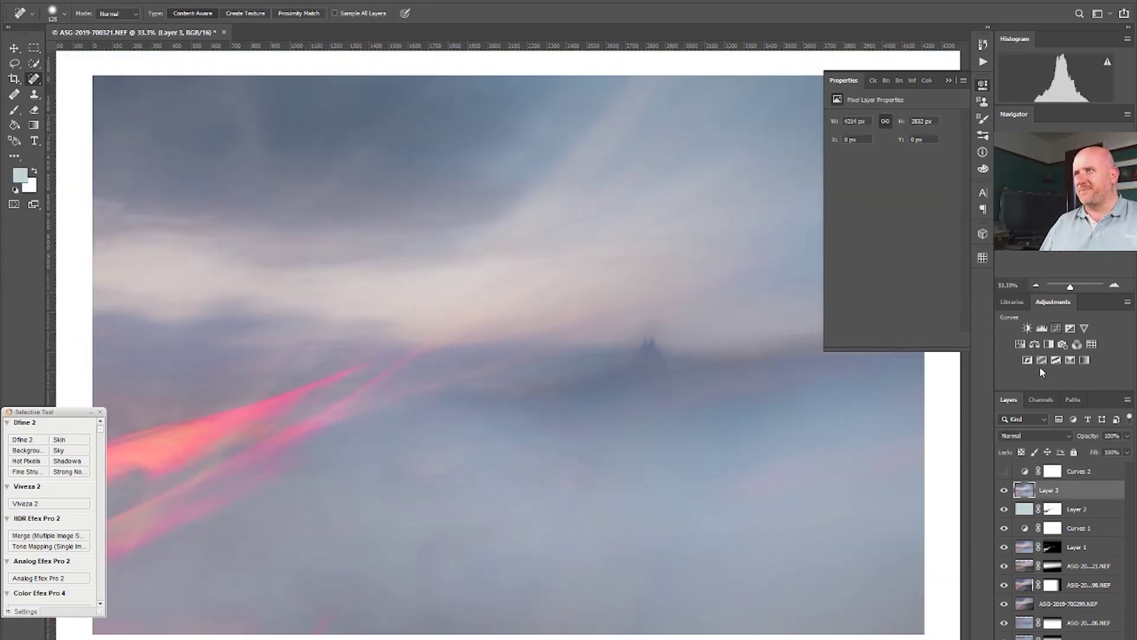
key("ctrl+z")
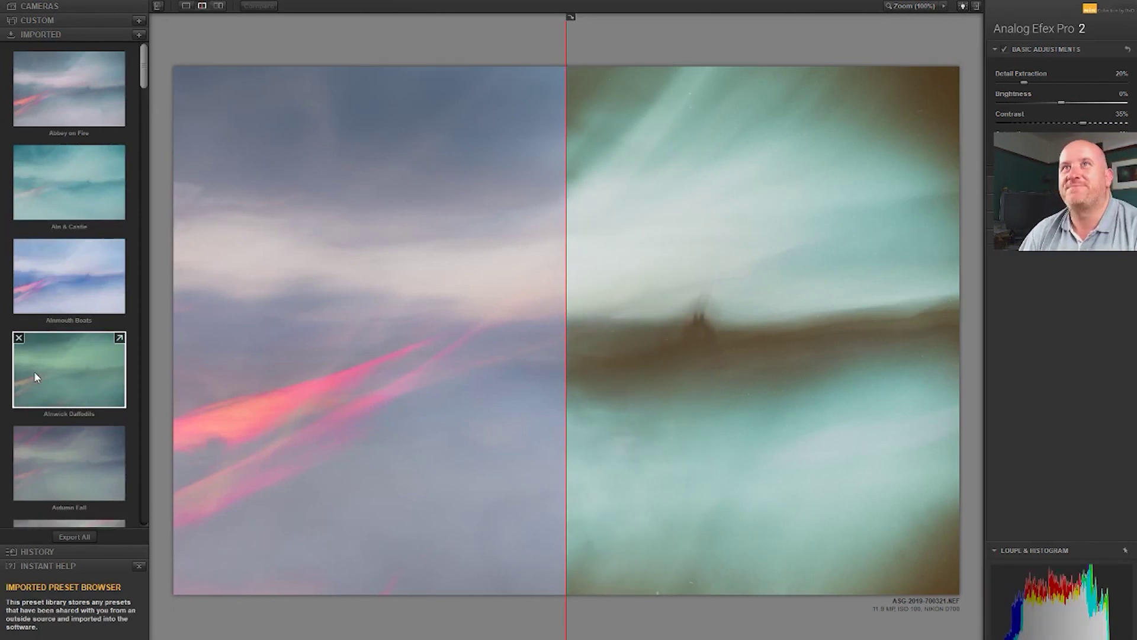
Apply the imported Yellow Live Stream 55 preset and drag its second exposure across the image.
mouse_move(145, 77)
left_mouse_down()
mouse_move(160, 188)
mouse_move(150, 385)
mouse_move(168, 373)
mouse_move(143, 388)
mouse_move(148, 499)
left_mouse_up()
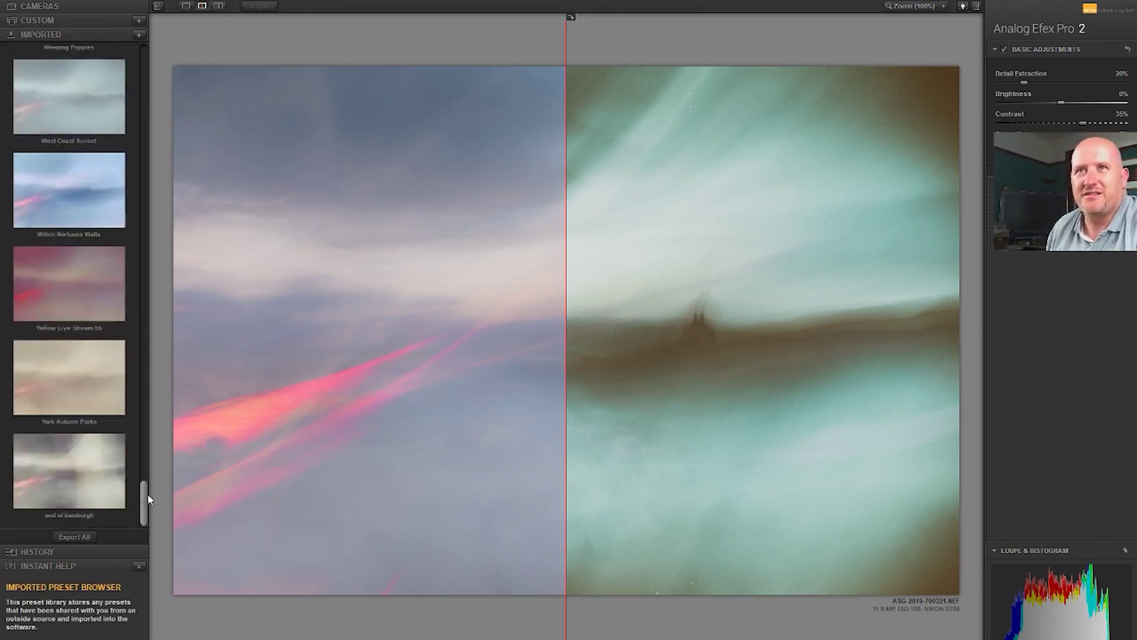
left_click(69, 283)
mouse_move(815, 421)
left_mouse_down()
mouse_move(916, 363)
mouse_move(898, 541)
mouse_move(320, 282)
mouse_move(337, 314)
mouse_move(364, 317)
mouse_move(356, 336)
left_mouse_up()
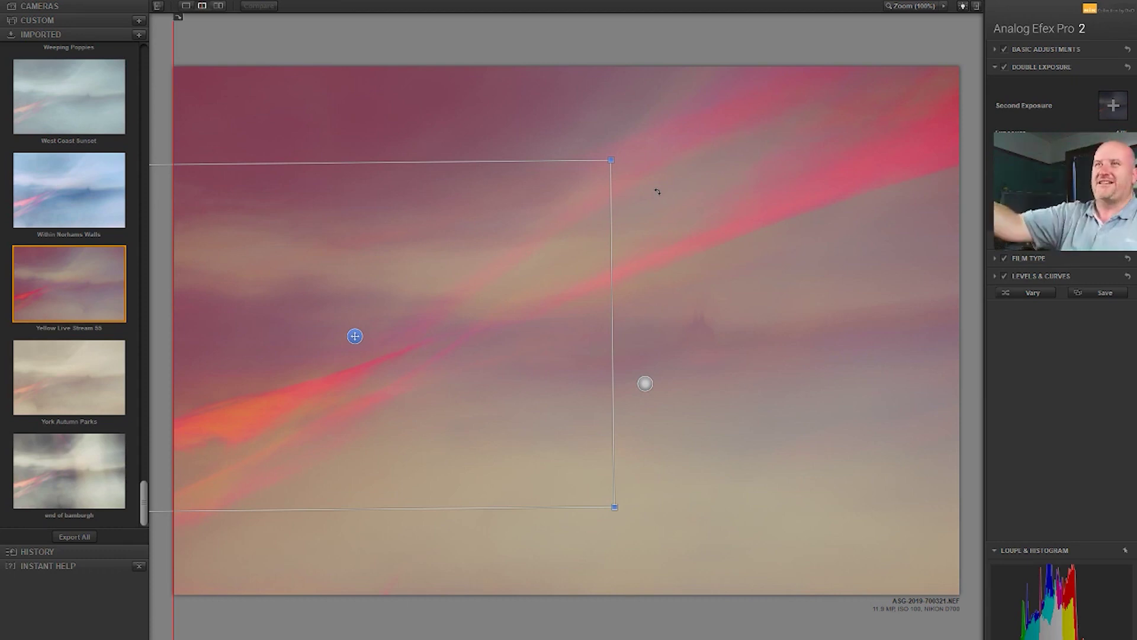
Try the Red Sky Graphical and Bamburgh Side View presets, shifting each second exposure.
left_click_drag(146, 501, 146, 385)
left_click(69, 241)
mouse_move(514, 595)
left_mouse_down()
mouse_move(604, 376)
mouse_move(782, 330)
mouse_move(531, 386)
mouse_move(692, 285)
left_mouse_up()
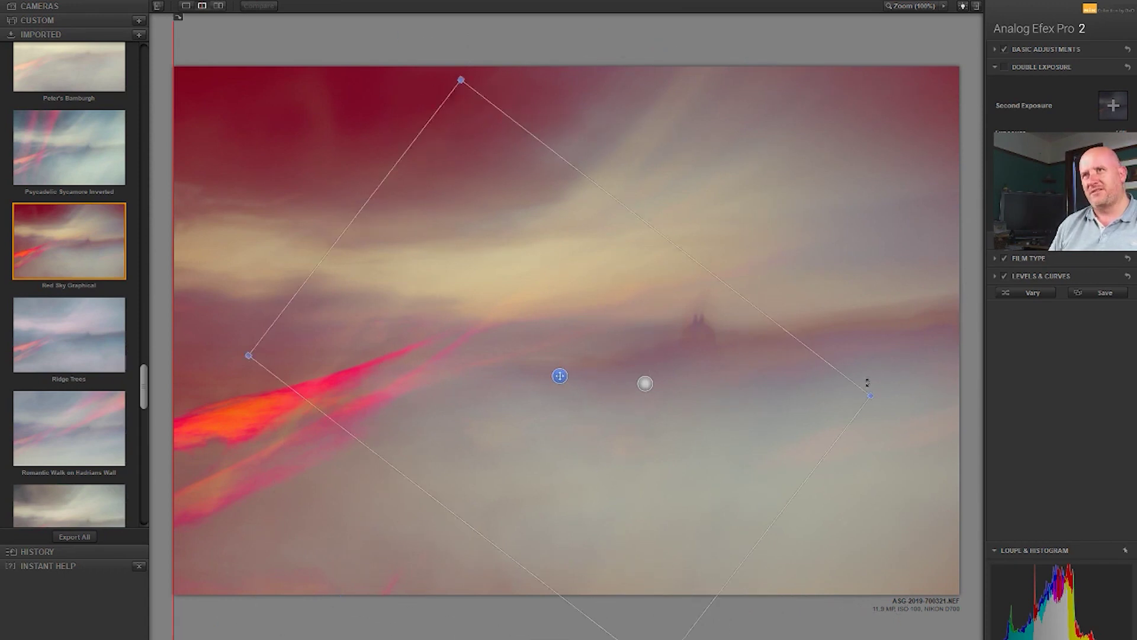
left_click_drag(144, 387, 151, 112)
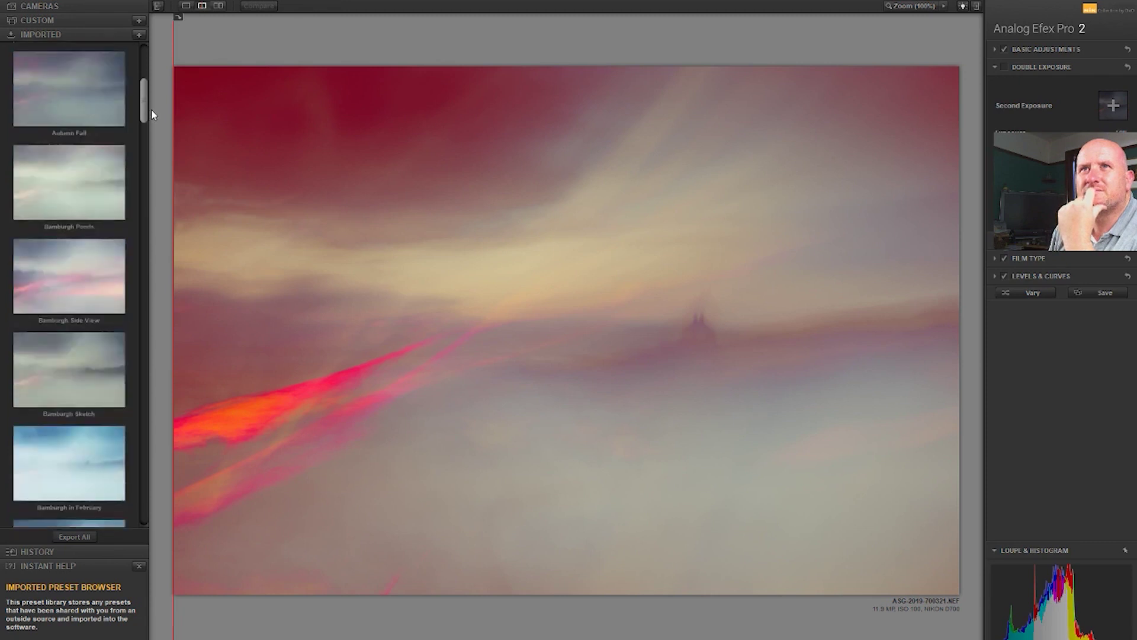
scroll(69, 214, "down", 1)
left_click(68, 218)
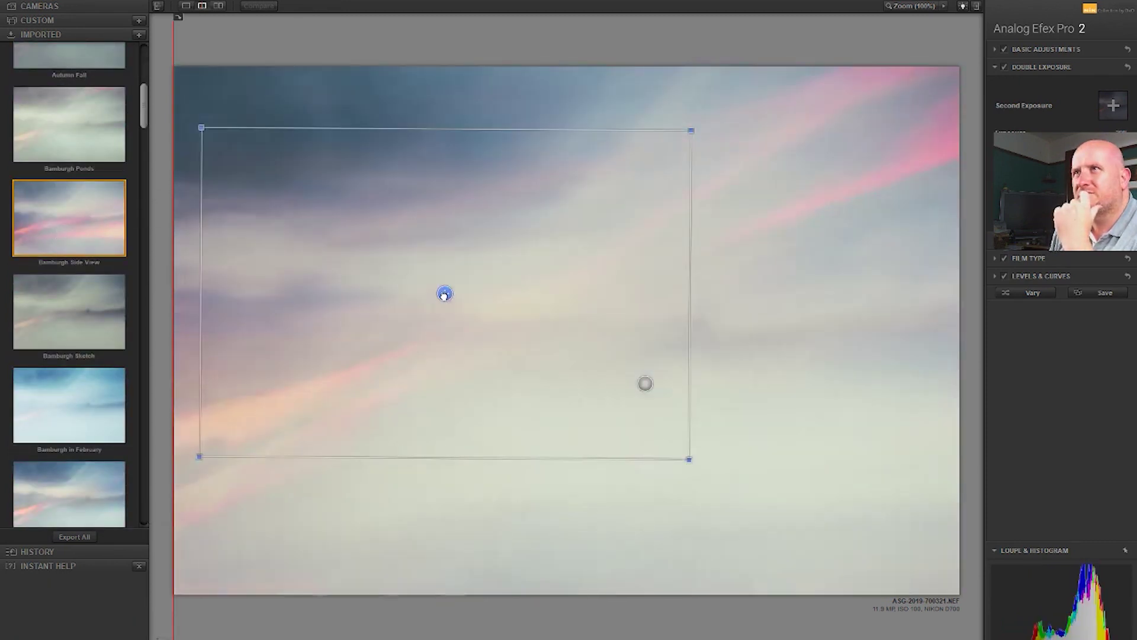
left_click_drag(444, 295, 368, 333)
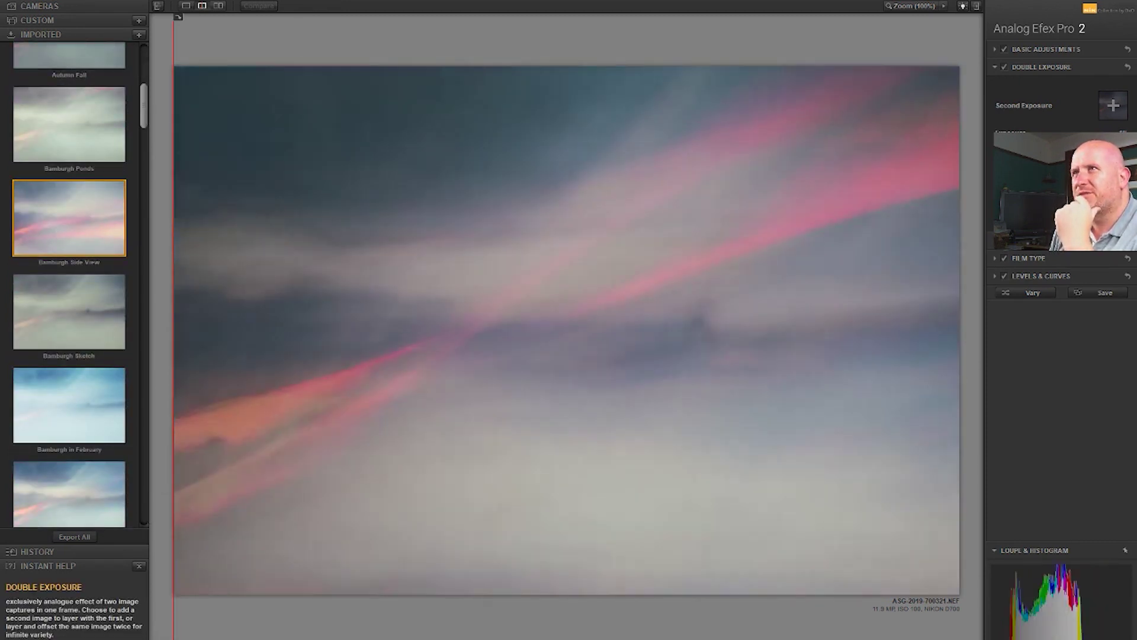
Raise detail extraction to 14%, then rotate, scale and reposition the second exposure.
left_click(1049, 49)
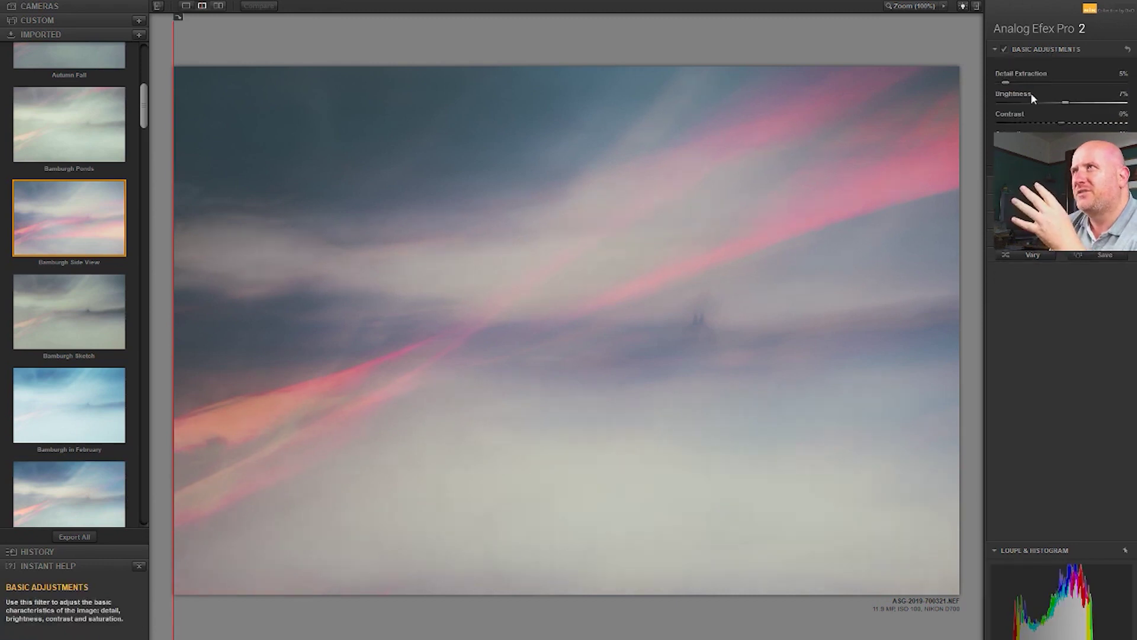
left_click_drag(1006, 82, 1060, 102)
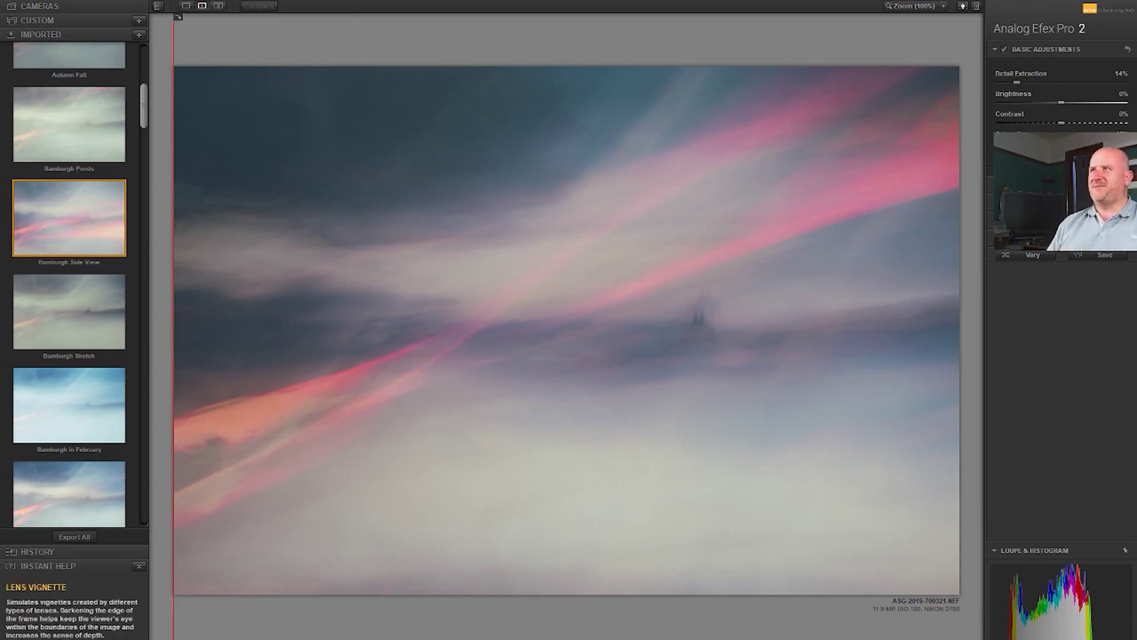
left_click(1043, 159)
left_click_drag(414, 298, 324, 350)
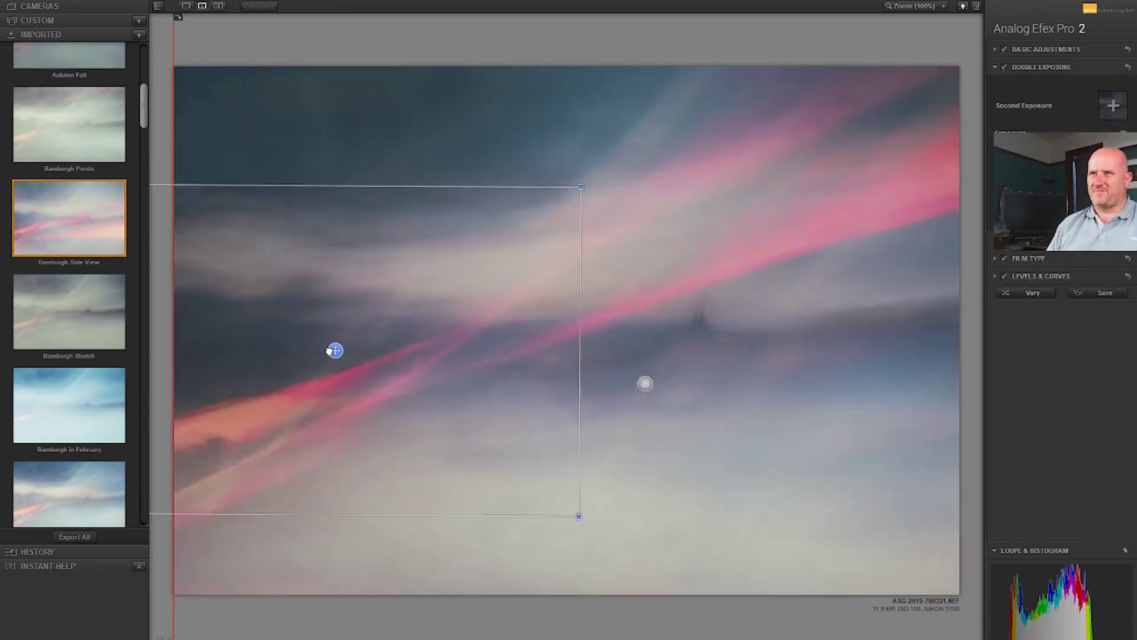
left_click_drag(576, 188, 643, 242)
mouse_move(330, 350)
left_mouse_down()
mouse_move(360, 320)
mouse_move(376, 329)
left_mouse_up()
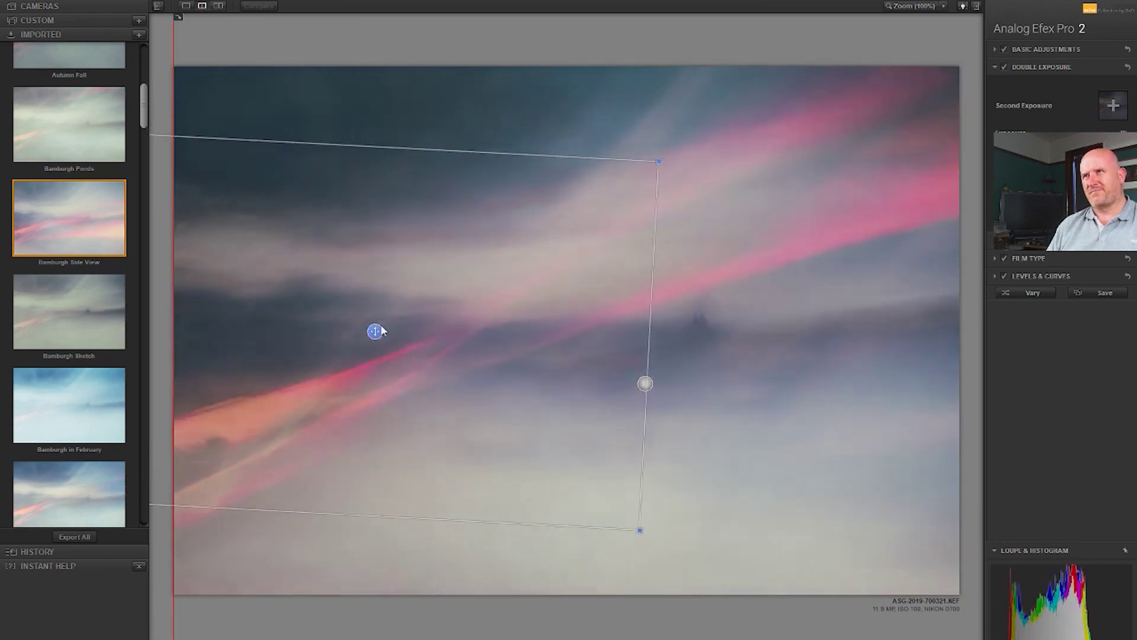
left_click_drag(841, 464, 663, 213)
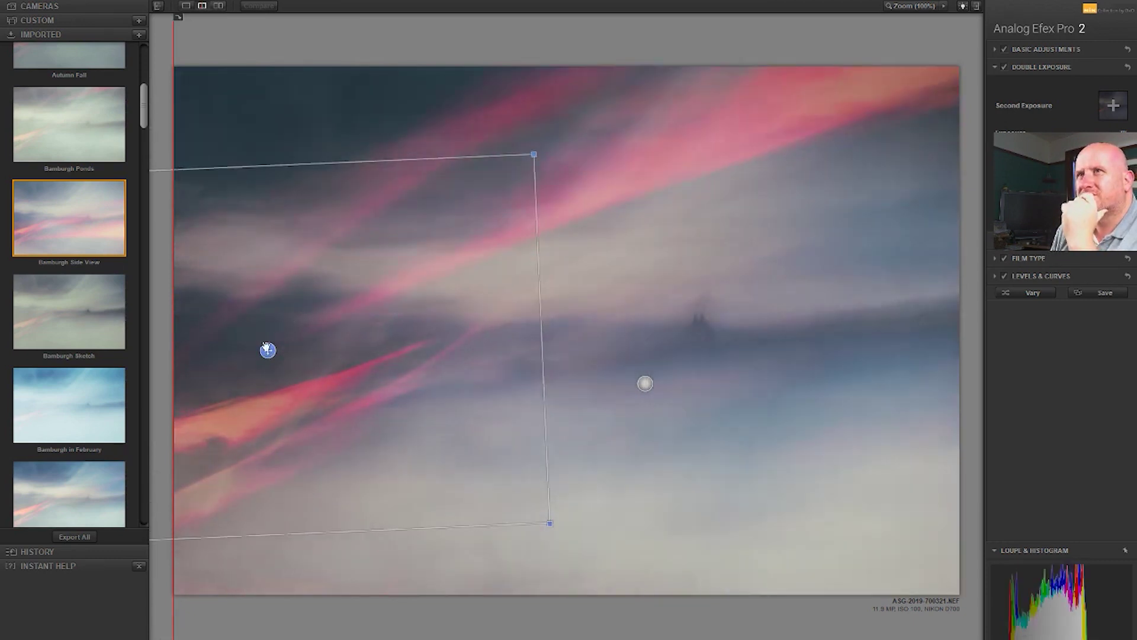
left_click_drag(267, 349, 285, 377)
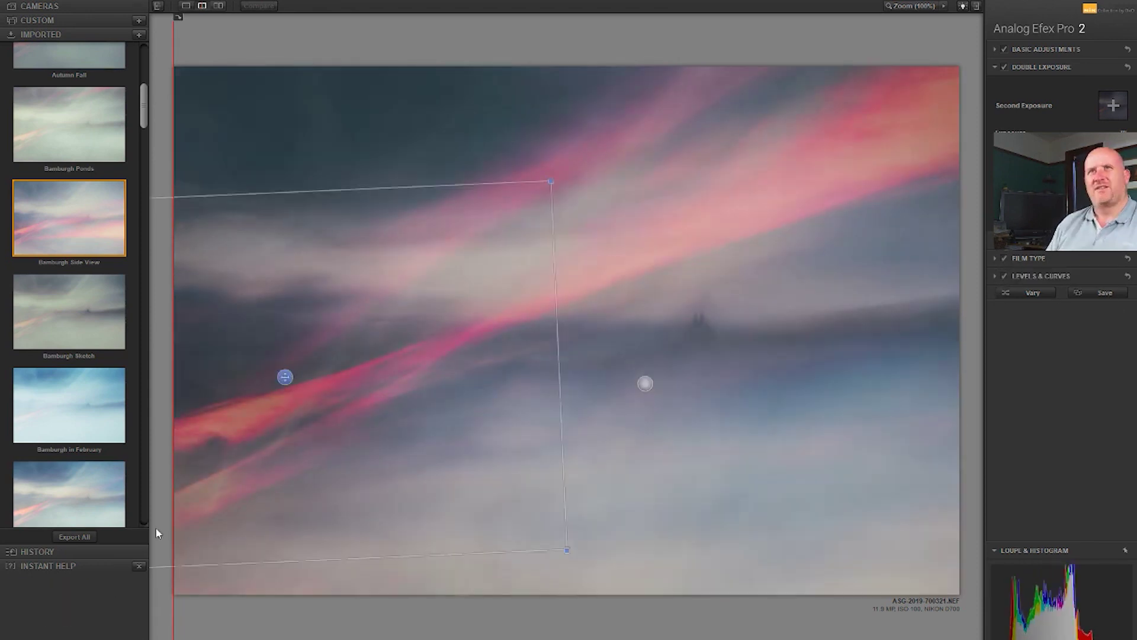
Reapply Yellow Live Stream 55 and rotate its second exposure so the pink streak runs diagonally.
scroll(145, 68, "down", 3)
scroll(119, 200, "down", 5)
scroll(118, 201, "down", 5)
scroll(124, 237, "down", 5)
scroll(133, 259, "down", 5)
scroll(135, 308, "down", 5)
left_click_drag(142, 348, 146, 497)
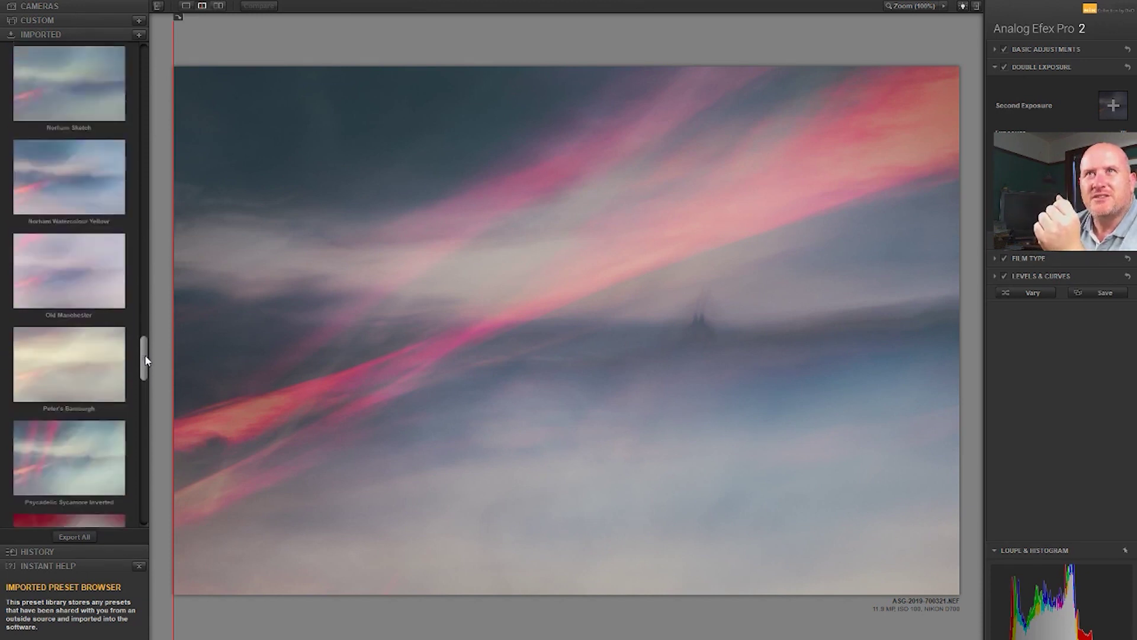
left_click(69, 362)
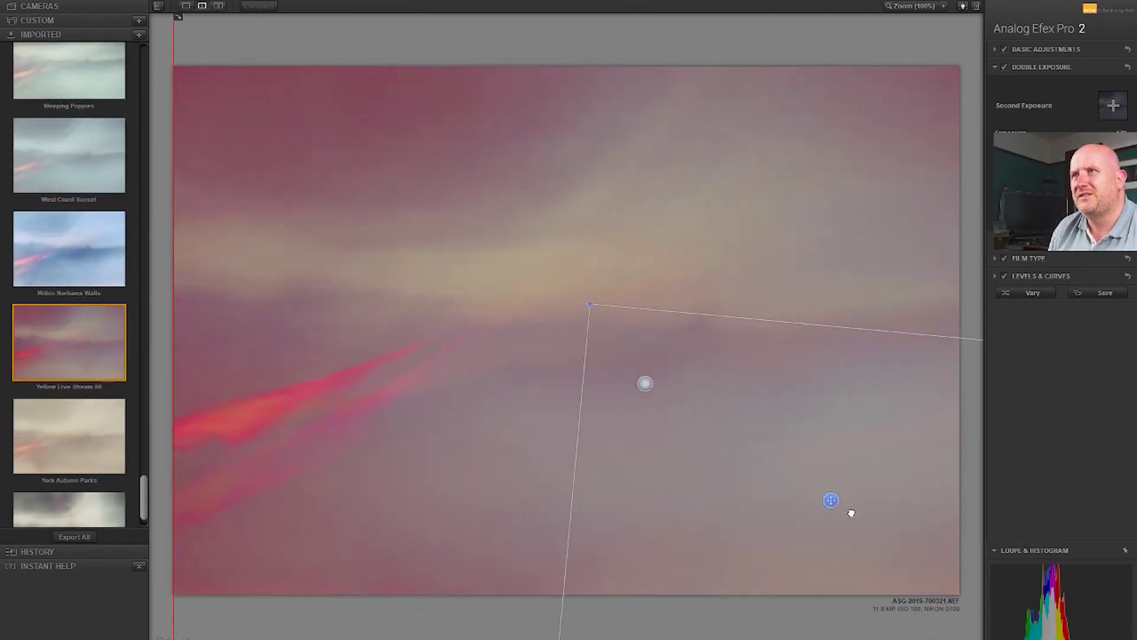
left_click_drag(832, 501, 366, 365)
left_click_drag(618, 127, 602, 165)
left_click_drag(361, 363, 379, 350)
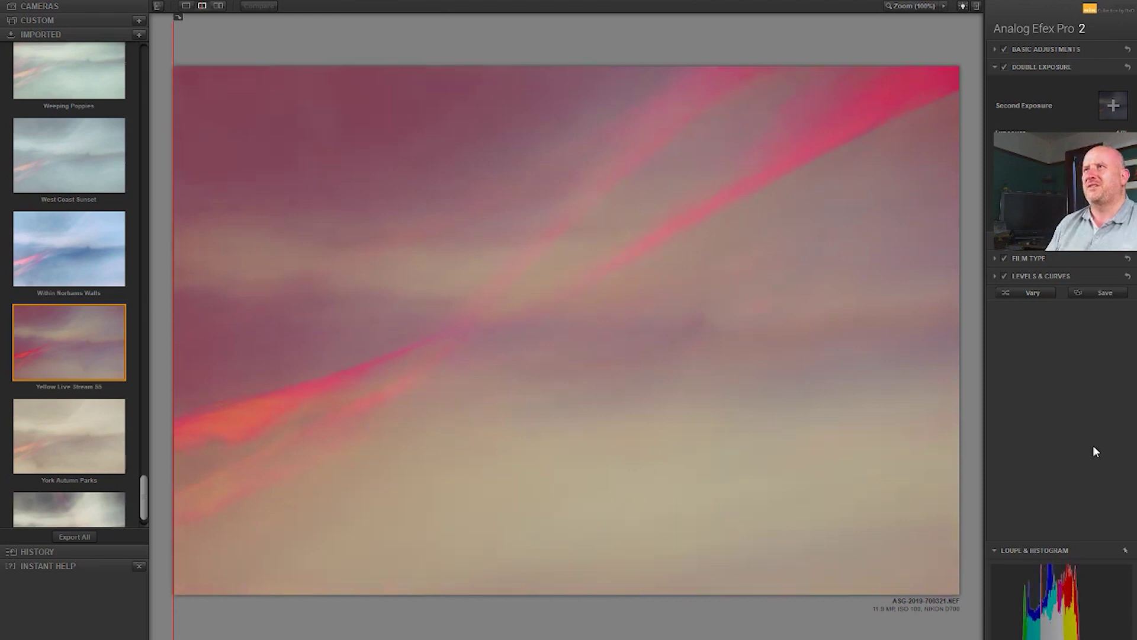
Set Brightness to -17% and Contrast to 32% in Basic Adjustments.
left_click(1004, 258)
left_click(1040, 50)
left_click_drag(1020, 121, 1049, 104)
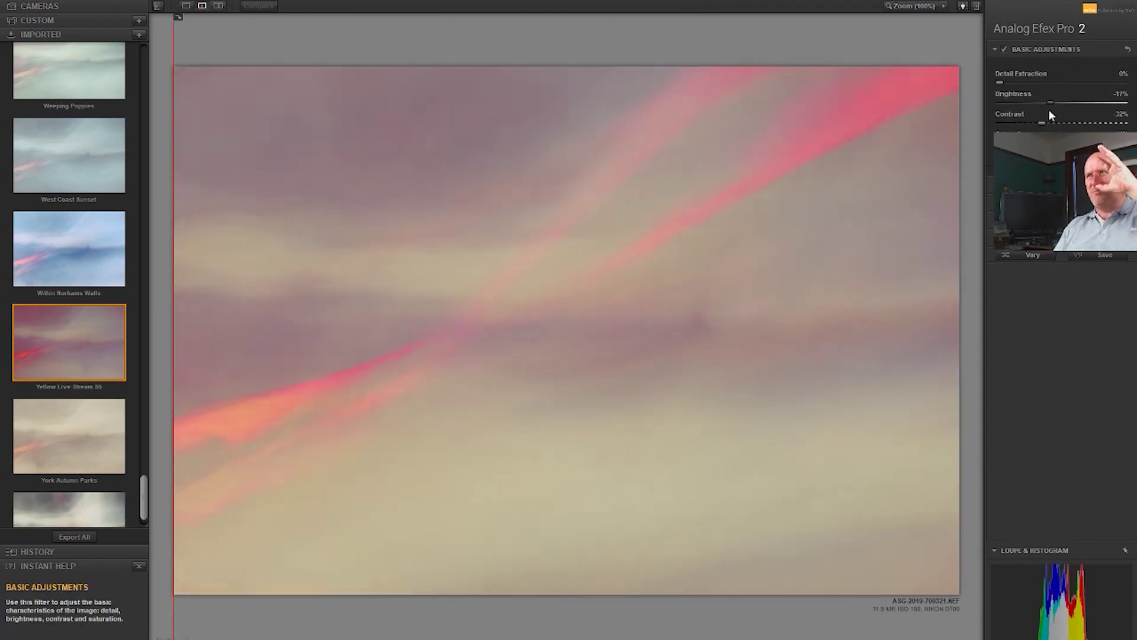
Enable a -14% lens vignette and centre it on the image.
left_click(1004, 49)
left_click(1043, 49)
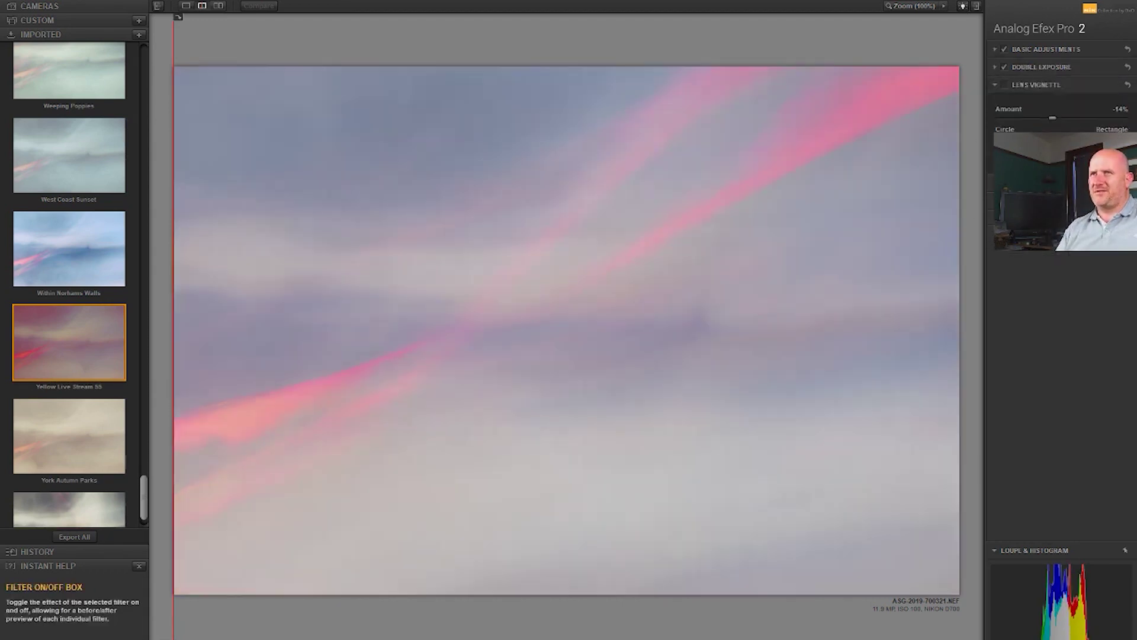
left_click(1036, 84)
mouse_move(536, 393)
left_mouse_down()
mouse_move(375, 274)
mouse_move(640, 434)
mouse_move(523, 61)
mouse_move(538, 384)
mouse_move(549, 388)
mouse_move(531, 320)
mouse_move(540, 323)
left_mouse_up()
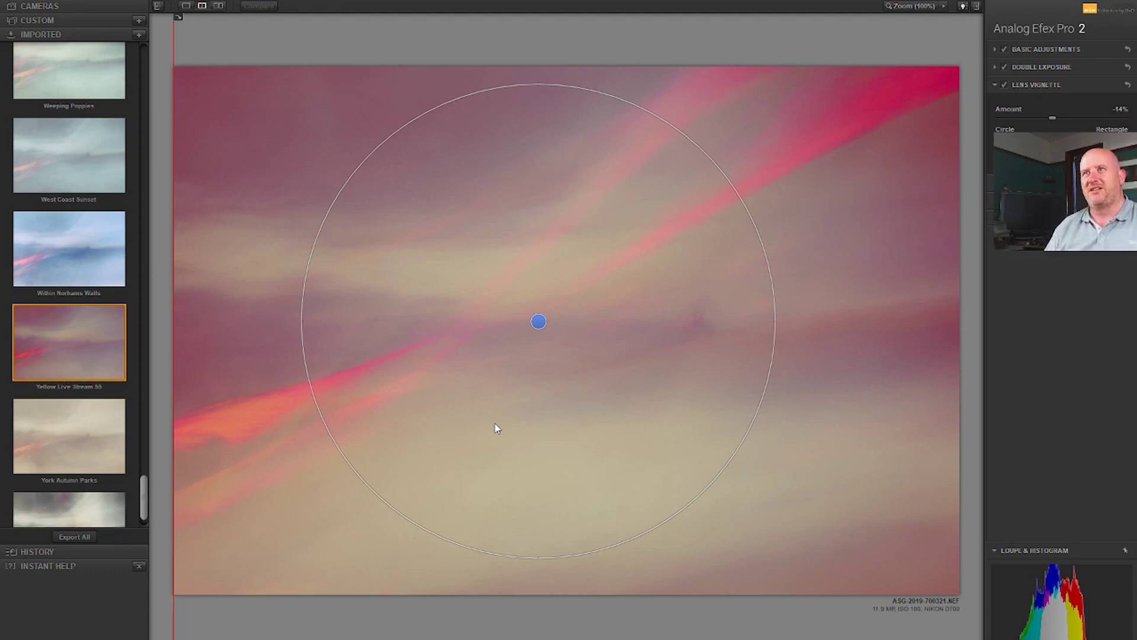
Turn off Film Type and enable Levels & Curves.
left_click(1005, 103)
left_click(1005, 103)
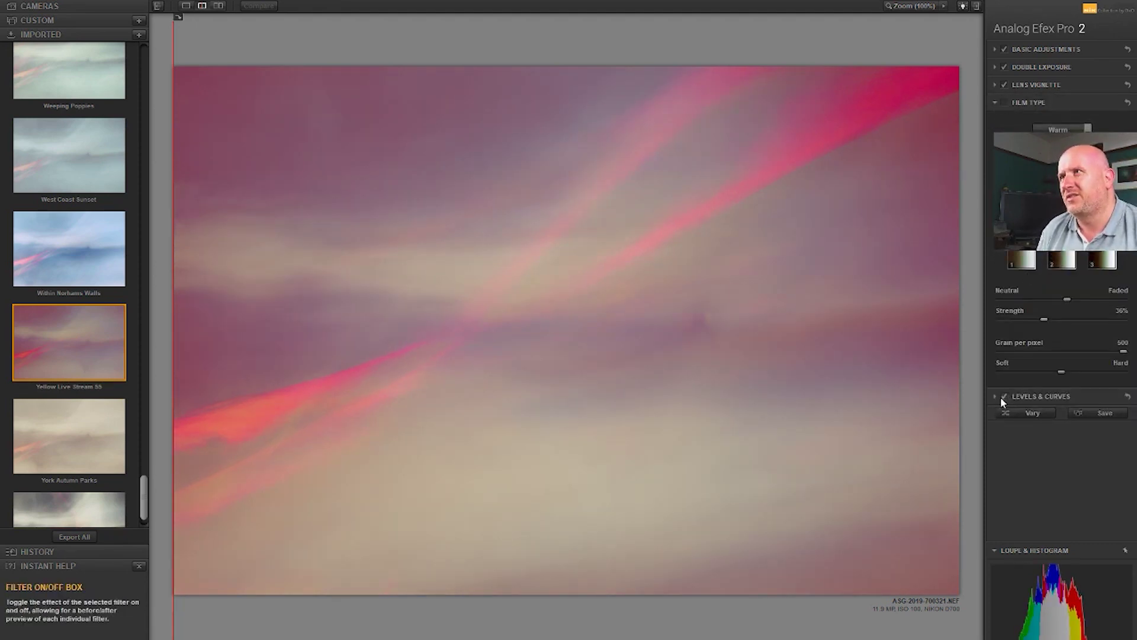
left_click(1019, 396)
left_click(1007, 120)
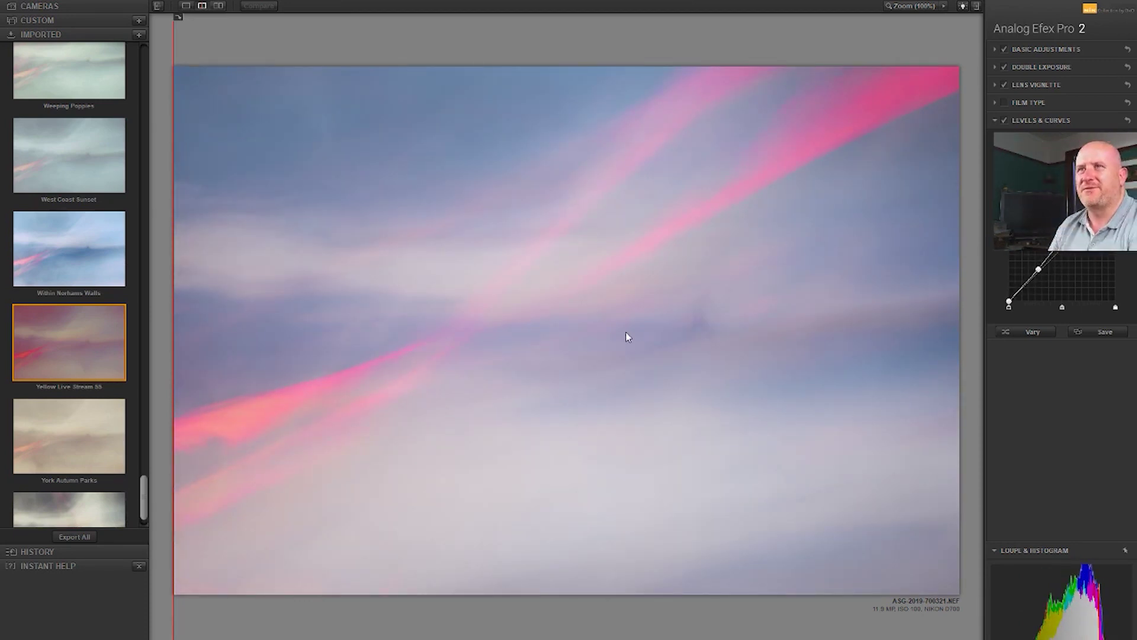
Darken the curve midpoint, add a blue-channel point and nudge the black point, then save to Photoshop.
left_click_drag(1038, 270, 1029, 286)
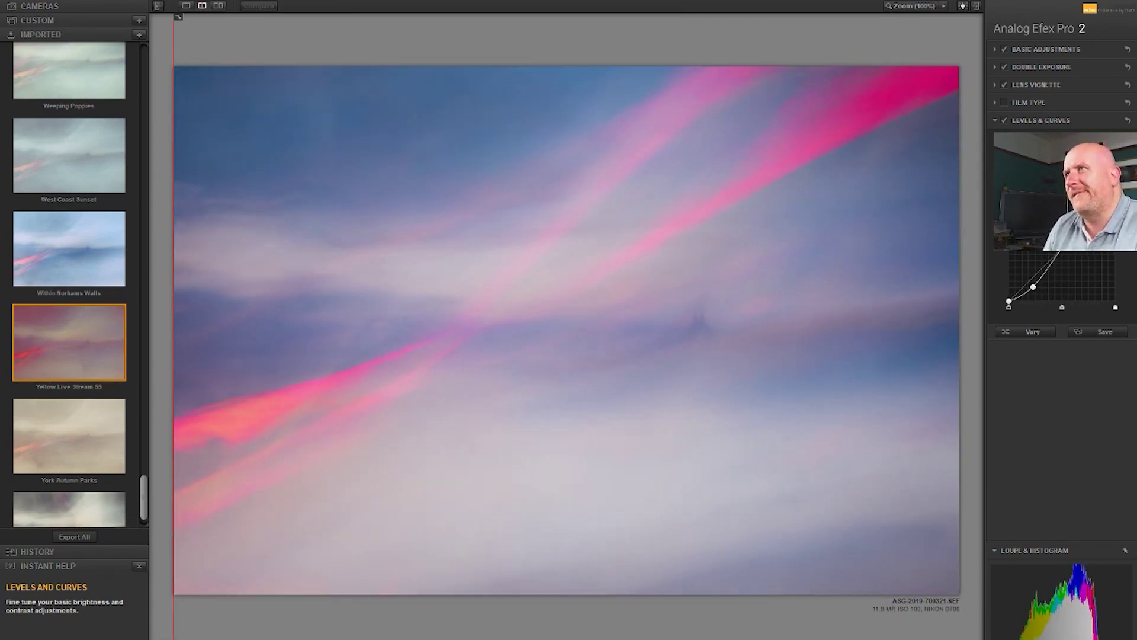
left_click_drag(1060, 254, 1070, 257)
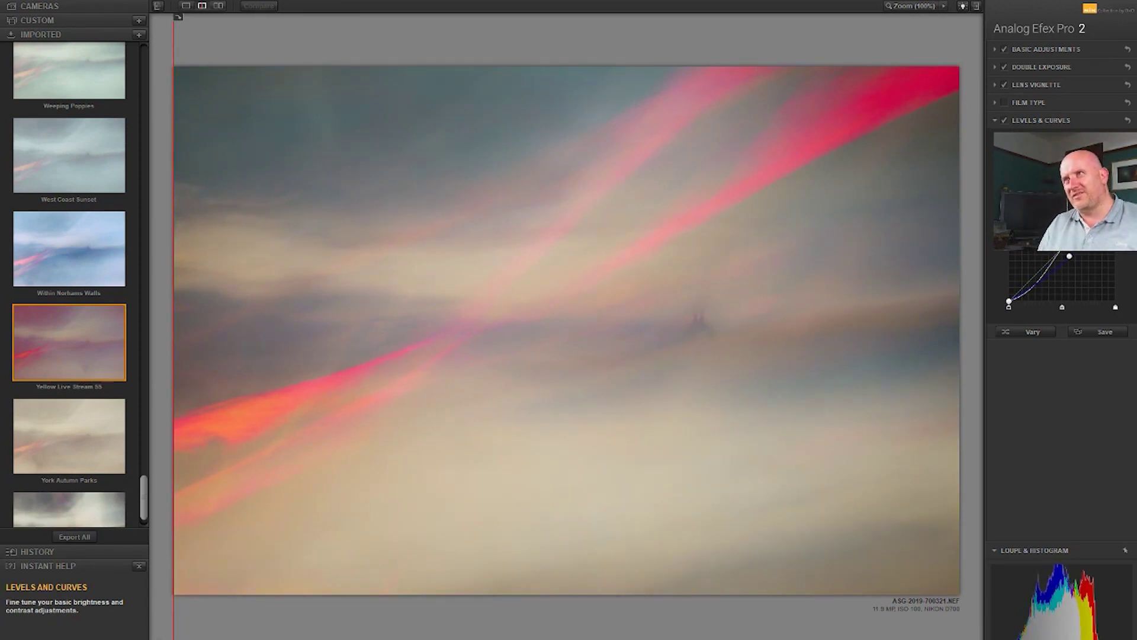
mouse_move(1009, 307)
left_mouse_down()
mouse_move(1031, 307)
mouse_move(1009, 307)
left_mouse_up()
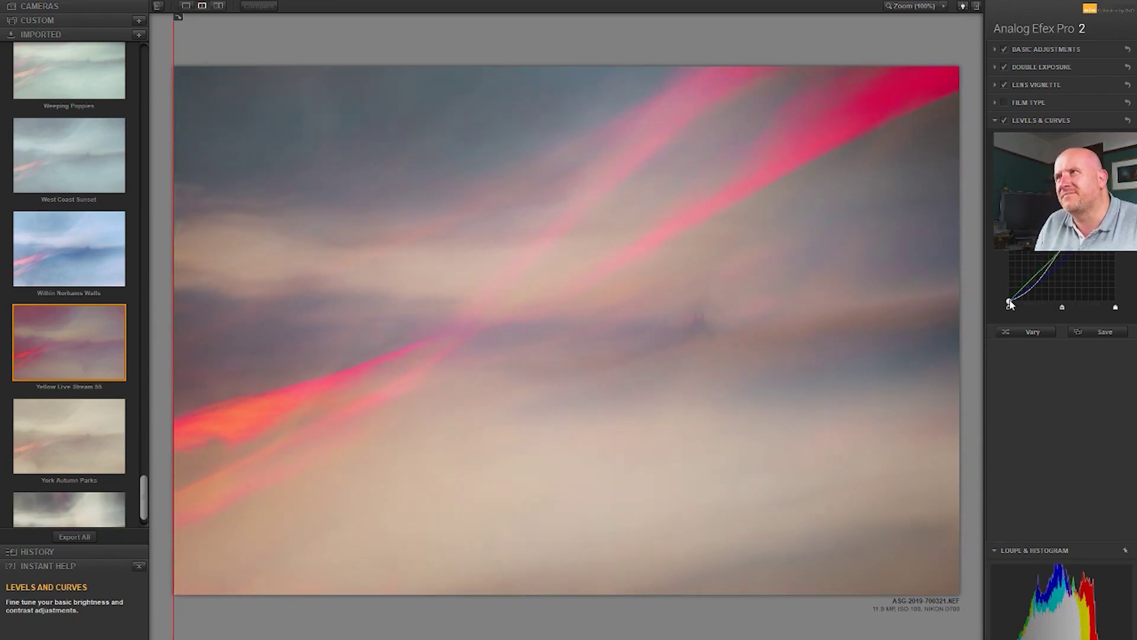
left_click_drag(1009, 306, 1012, 306)
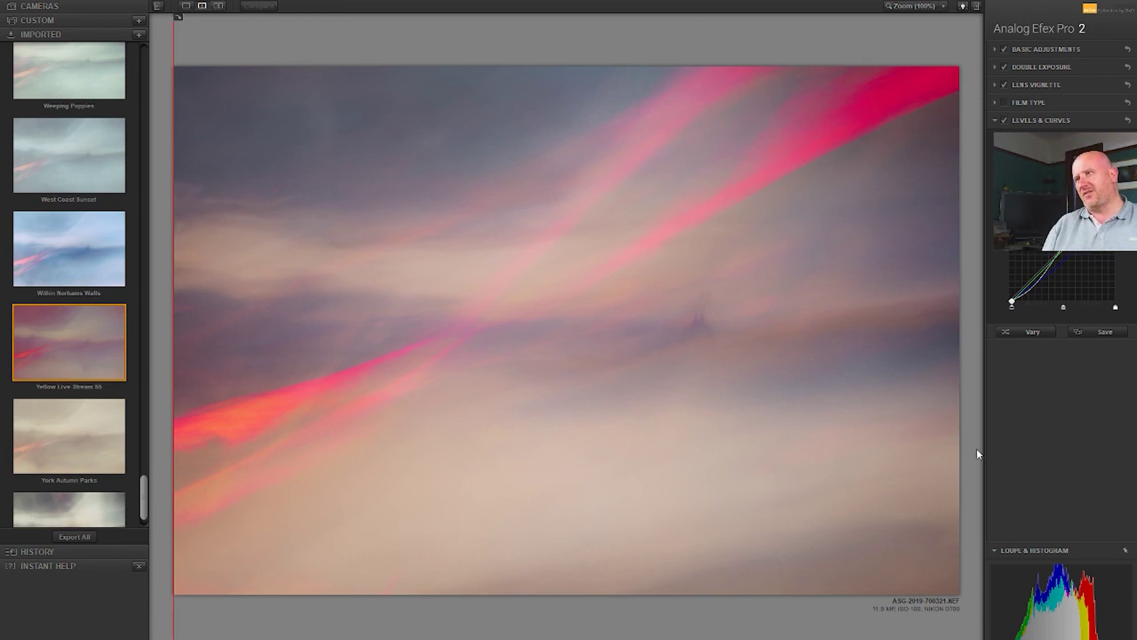
key("Return")
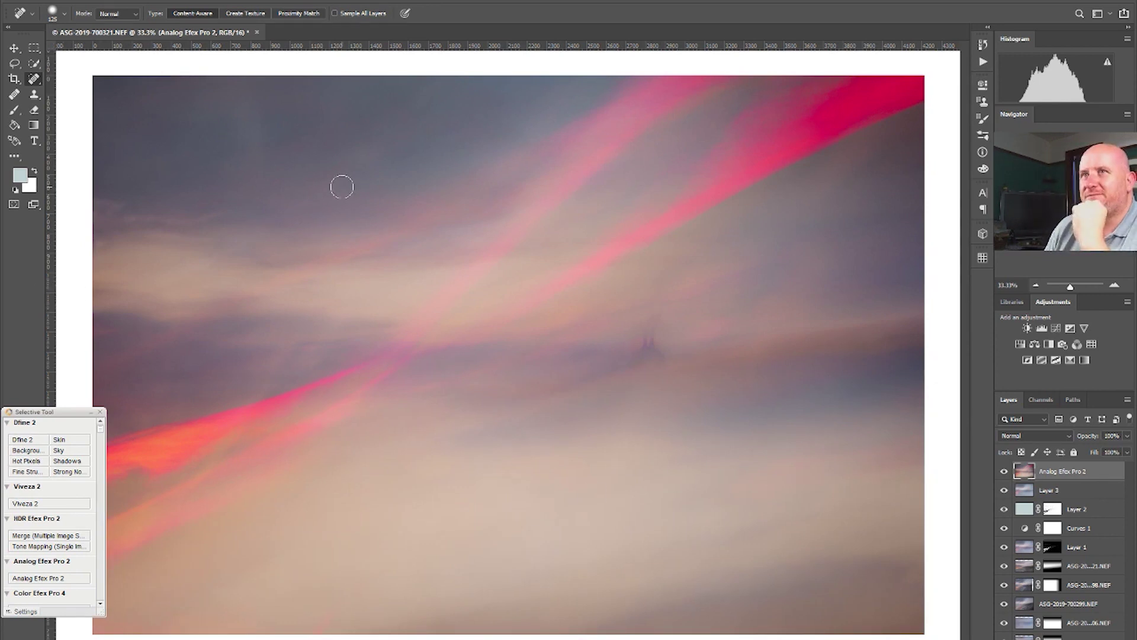
Add a Levels adjustment with black point 28 and brighter midtones.
left_click(1042, 328)
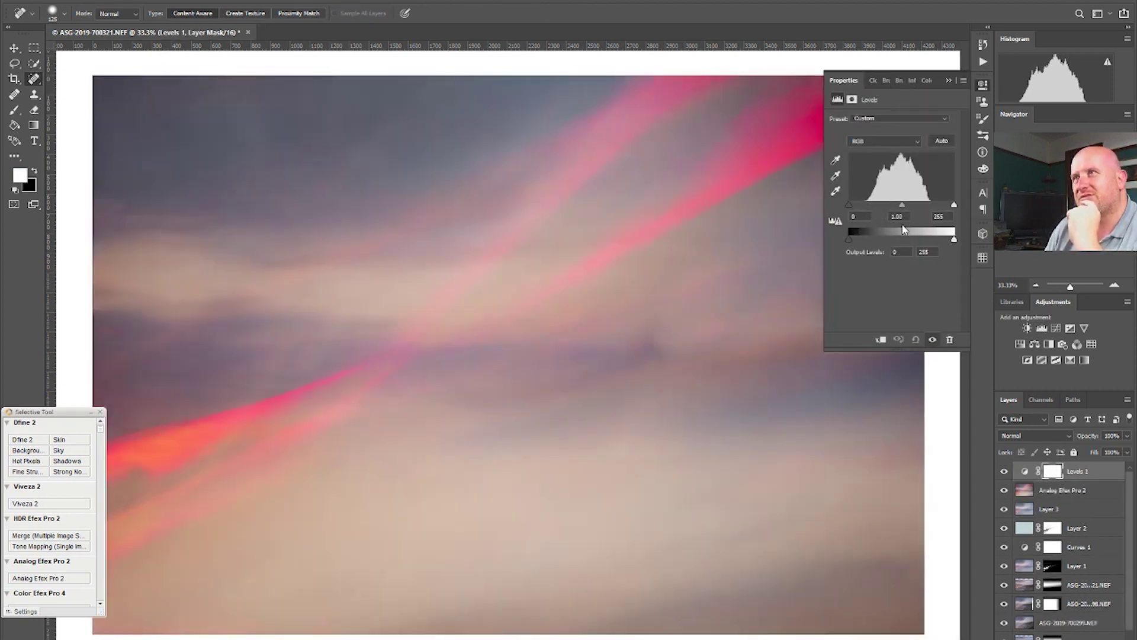
mouse_move(901, 204)
left_mouse_down()
mouse_move(857, 204)
mouse_move(888, 213)
left_mouse_up()
key("ctrl+minus")
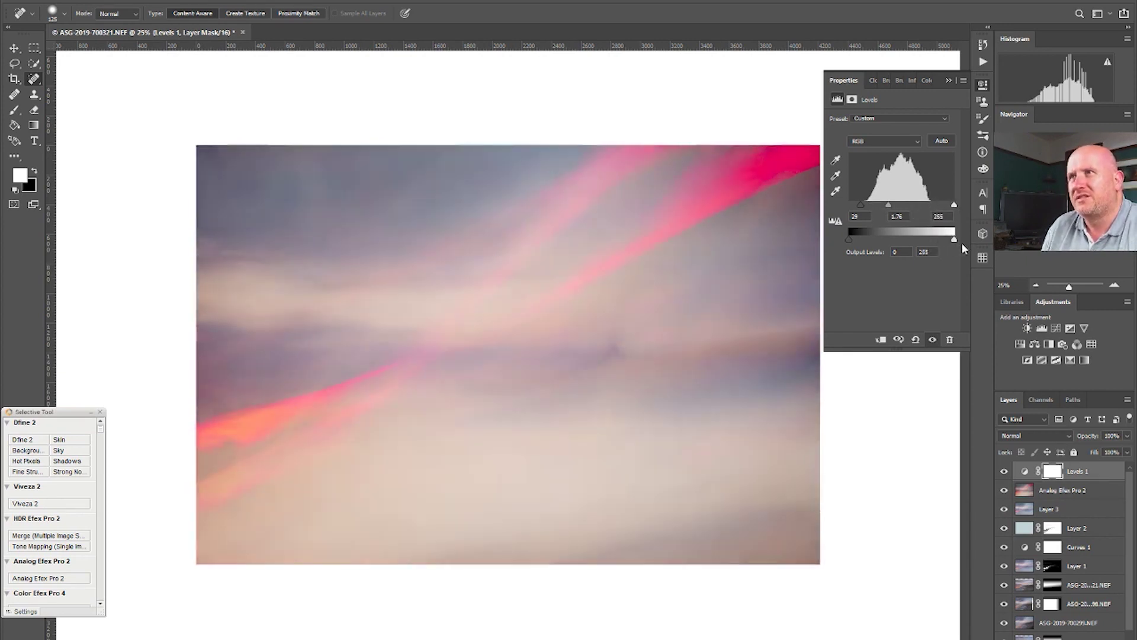
mouse_move(849, 240)
left_mouse_down()
mouse_move(886, 240)
mouse_move(849, 239)
left_mouse_up()
left_click_drag(888, 205, 881, 205)
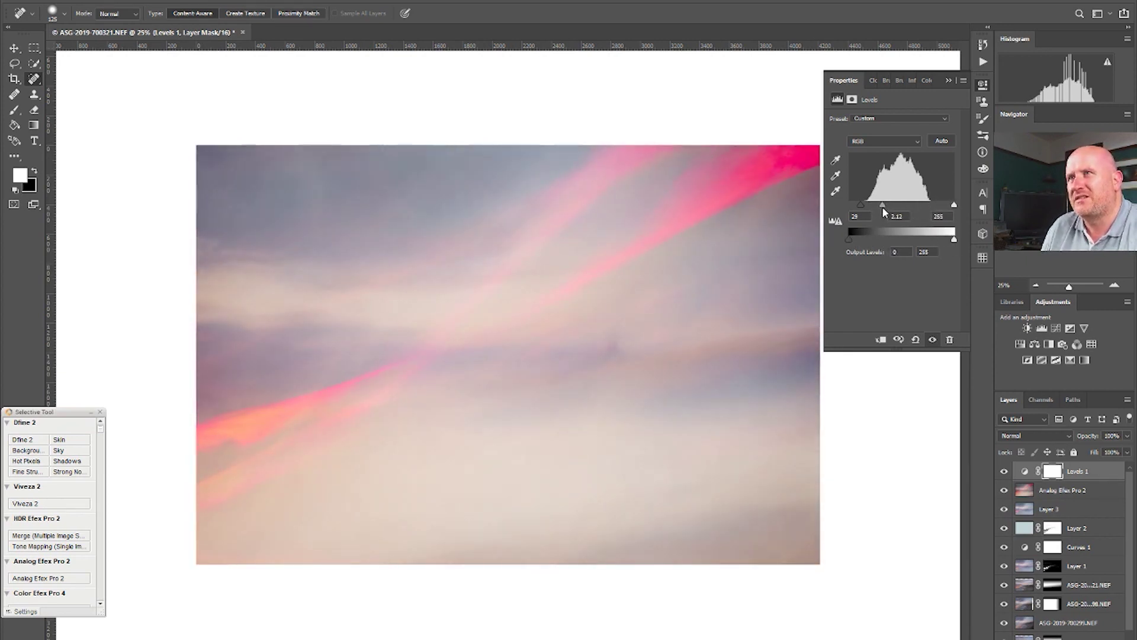
Add a Hue/Saturation adjustment shifting the overall hue and the Reds hue to +8.
left_click(1034, 344)
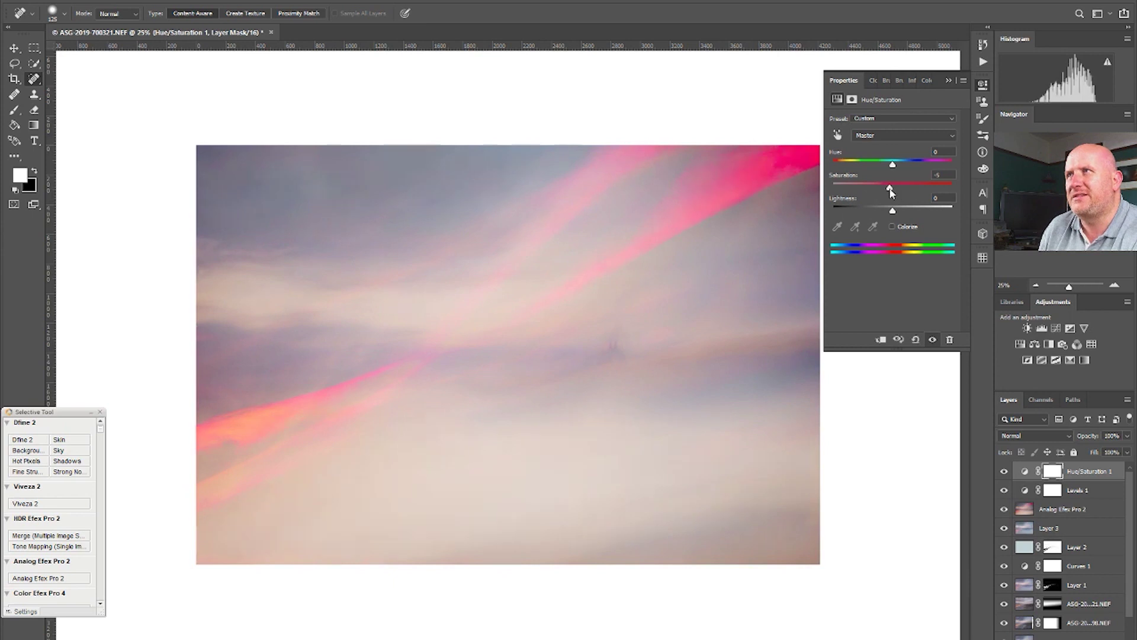
left_click_drag(892, 167, 897, 165)
left_click(838, 135)
left_click(865, 147)
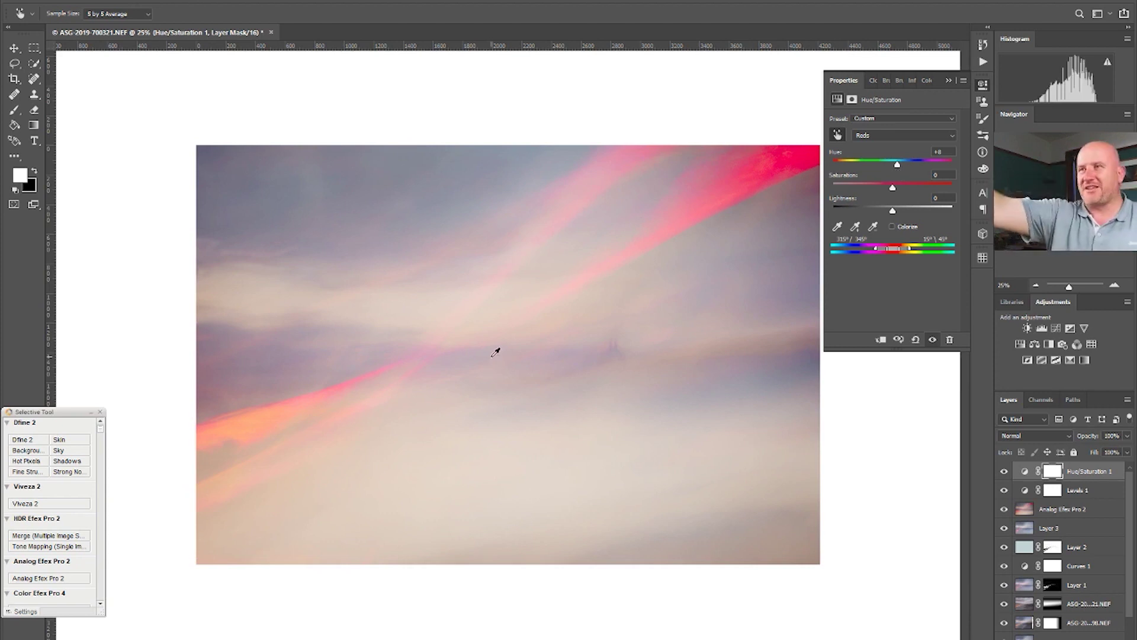
Set Levels 1 to 88% opacity, comparing it on and off, then select Hue/Saturation 1.
left_click(1005, 490)
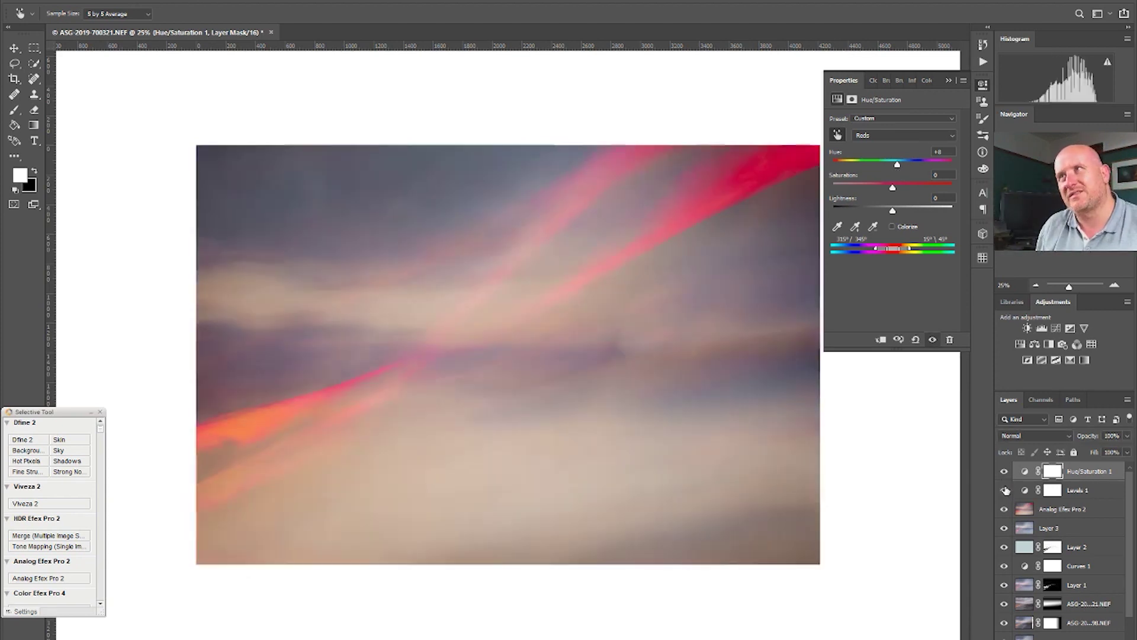
left_click(1005, 489)
left_click(1078, 490)
left_click(1127, 435)
left_click_drag(1125, 450, 1118, 451)
left_click(1004, 490)
left_click(1005, 490)
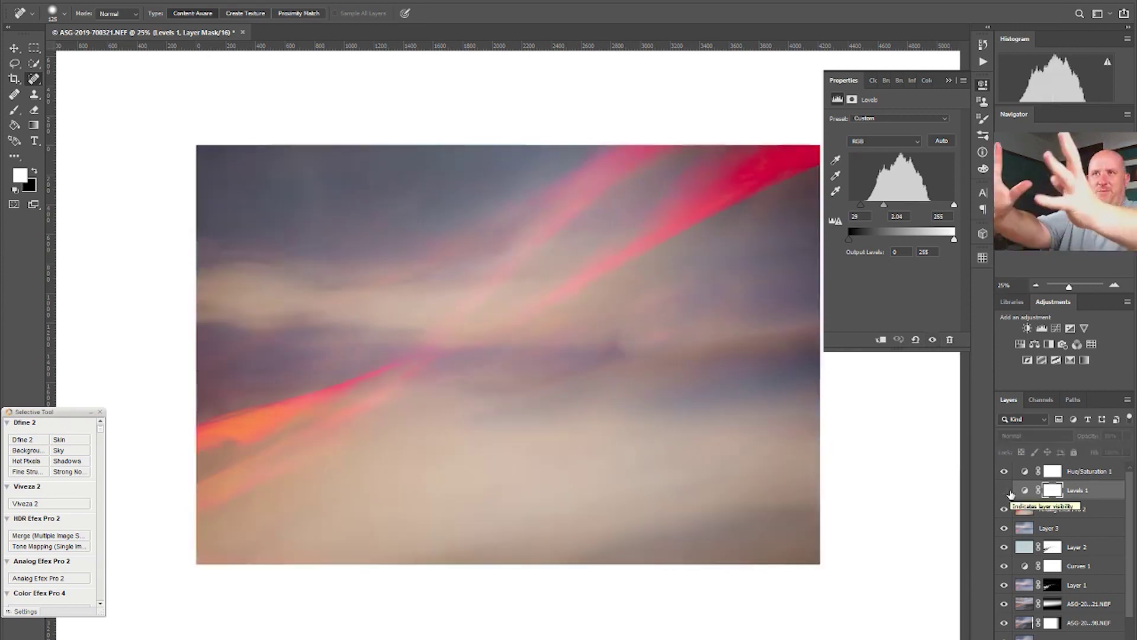
left_click(1004, 508)
left_click(1039, 284)
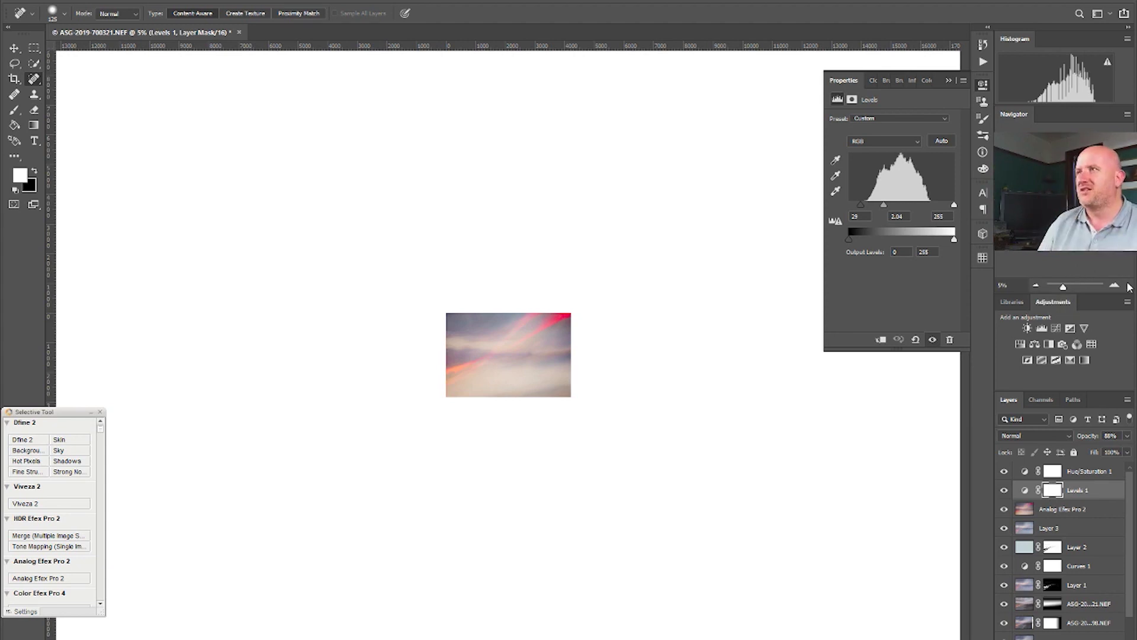
left_click_drag(1064, 286, 1071, 286)
left_click(1089, 471)
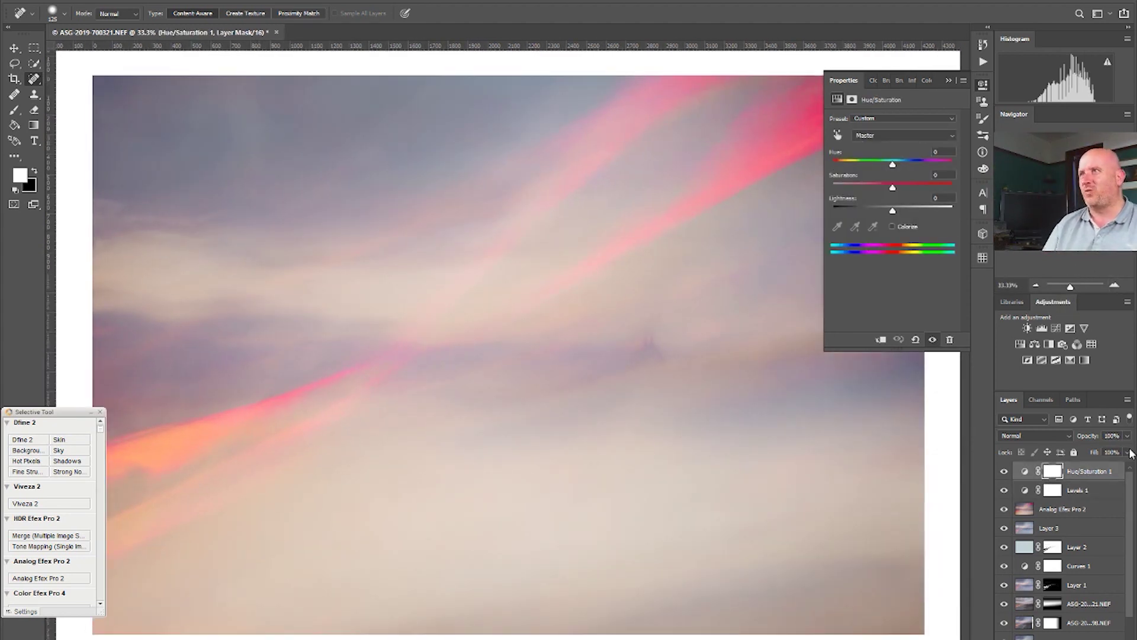
Add a Warming 85 photo filter at 40% density.
left_click(1063, 344)
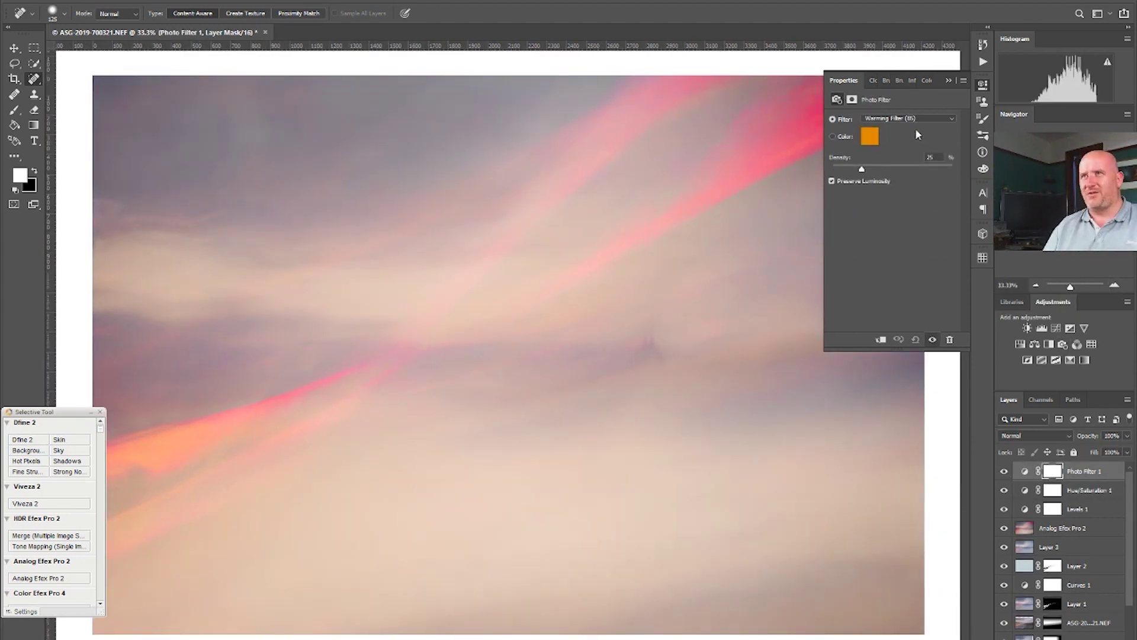
left_click_drag(885, 184, 883, 184)
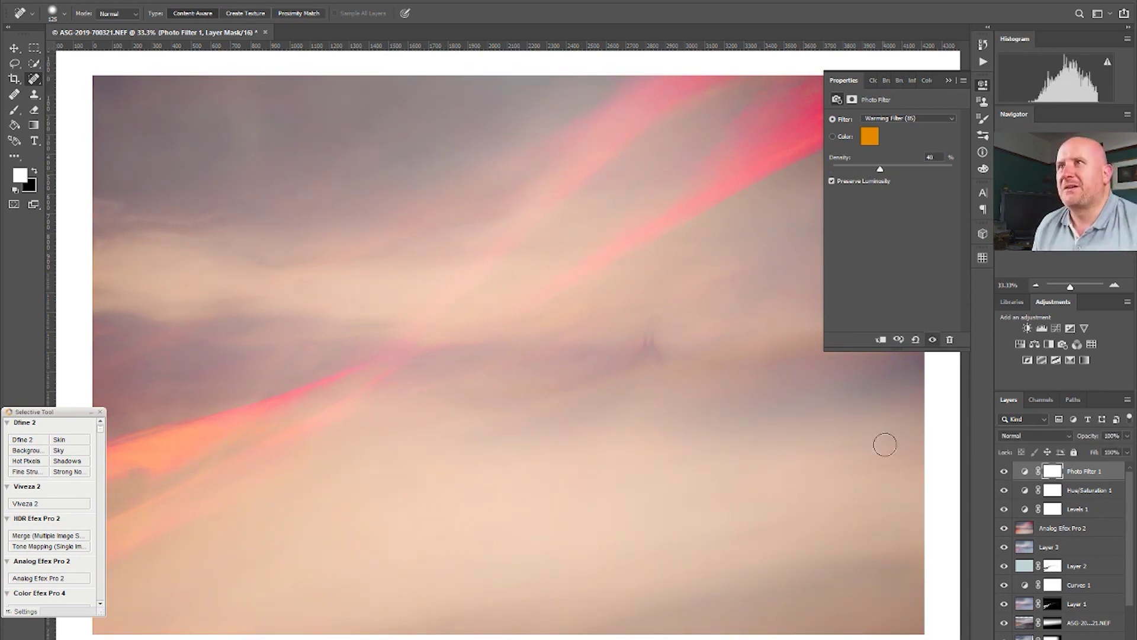
left_click(985, 83)
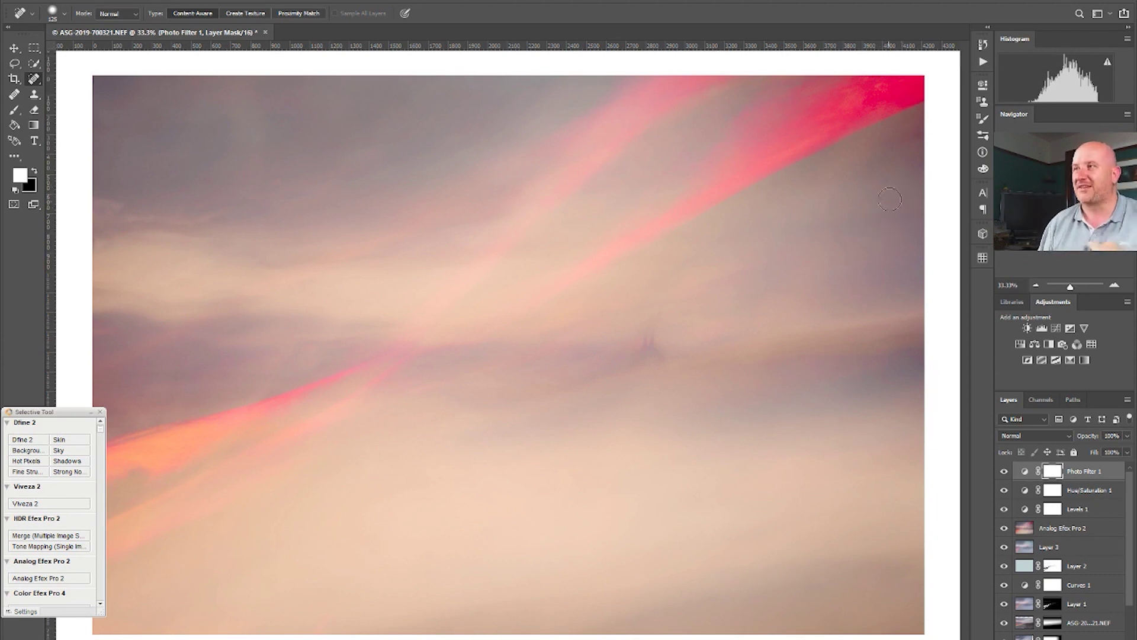
Add a Cooling Filter (80) photo filter faded upward by a vertical gradient on its mask.
left_click(1062, 344)
left_click(908, 119)
left_click(894, 148)
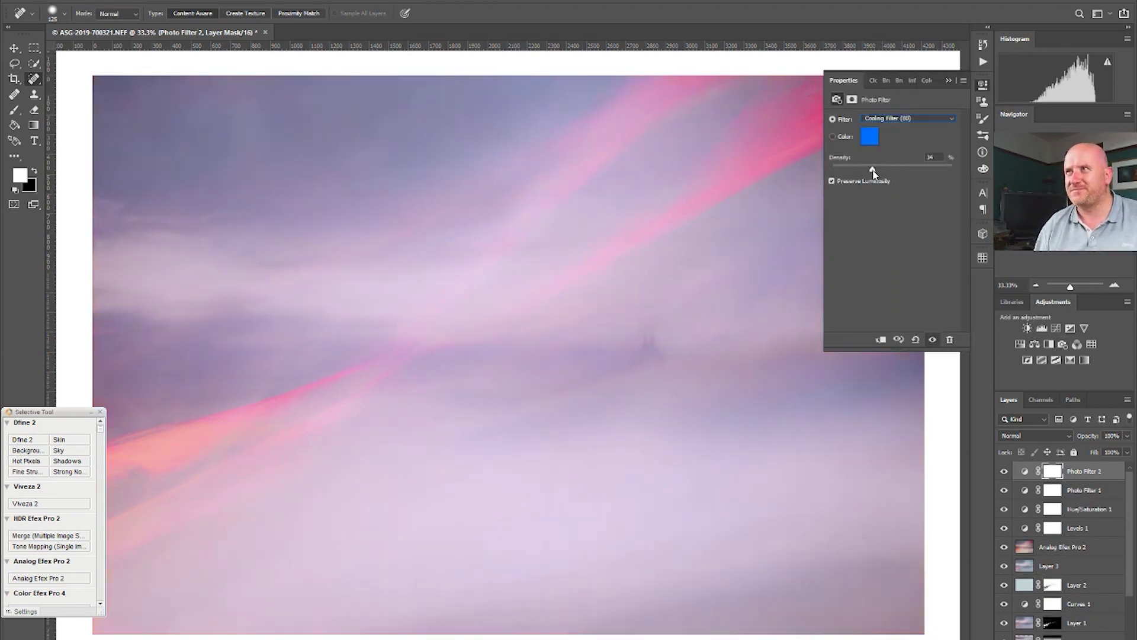
left_click(1081, 472)
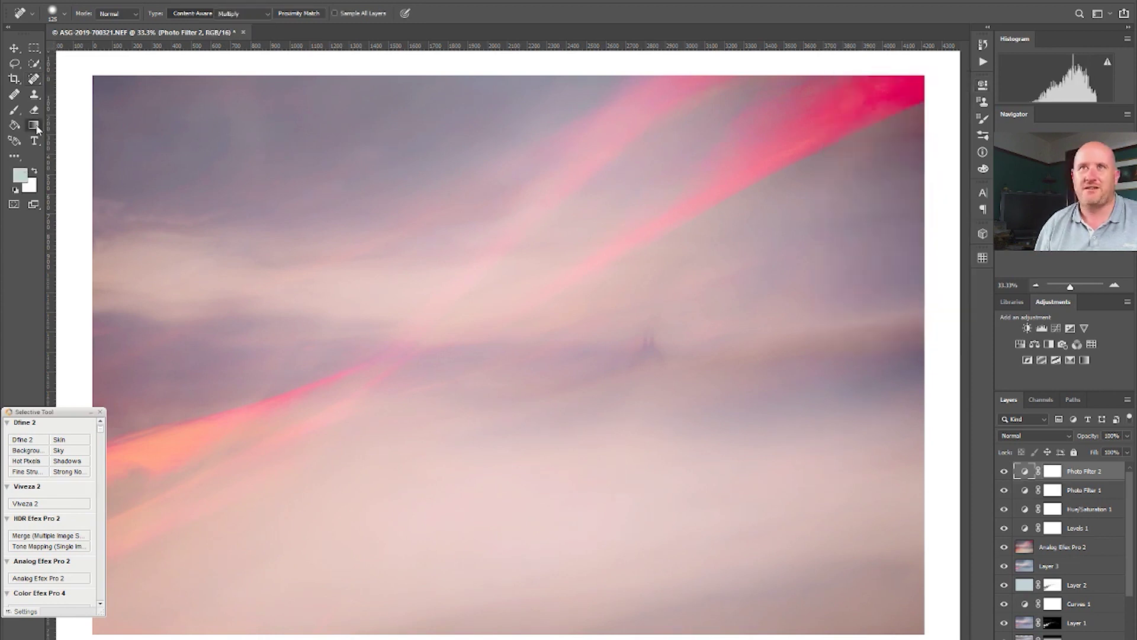
key("g")
left_click_drag(541, 308, 541, 430)
left_click_drag(542, 385, 523, 186)
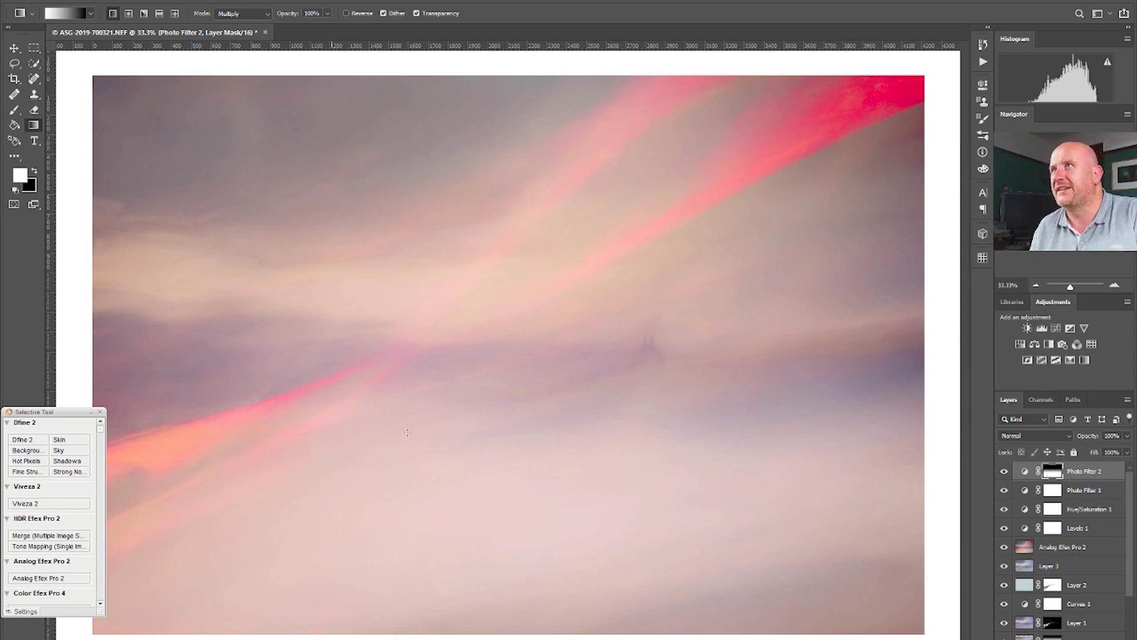
Hide both photo filters, toggling the Levels and Hue/Saturation layers to compare.
left_click_drag(1004, 471, 1004, 509)
left_click(1004, 528)
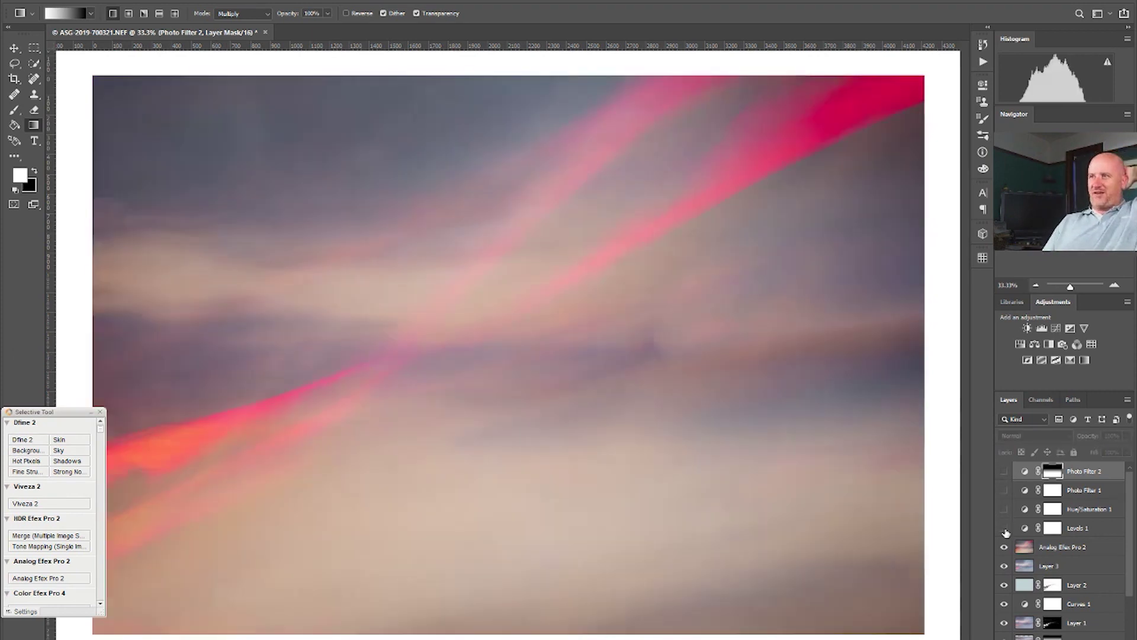
left_click(1004, 547)
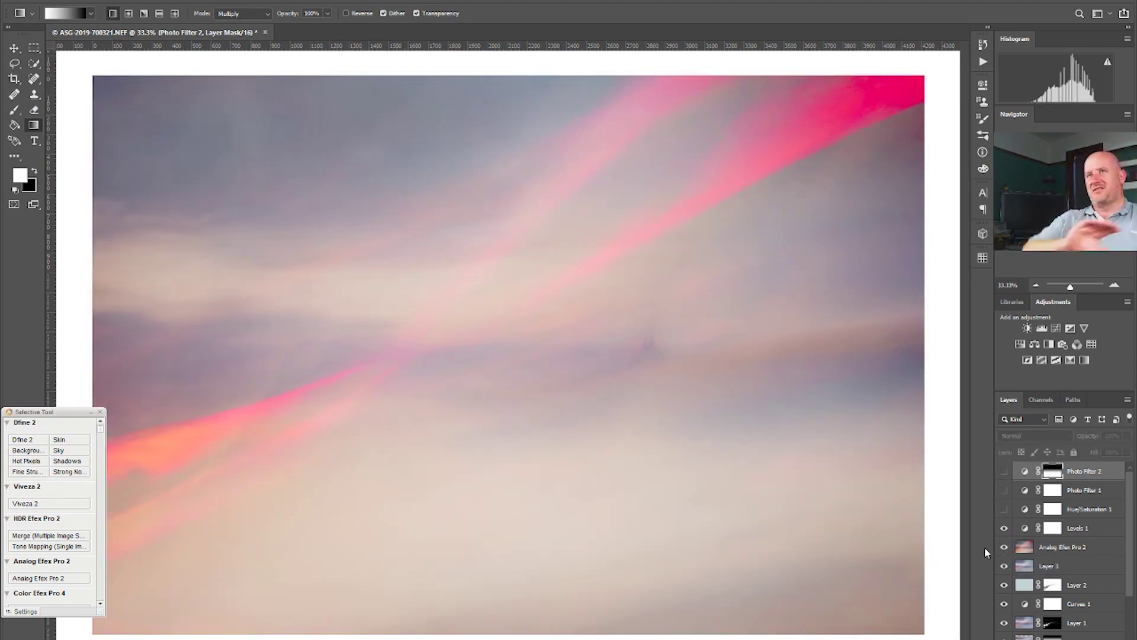
left_click(1004, 527)
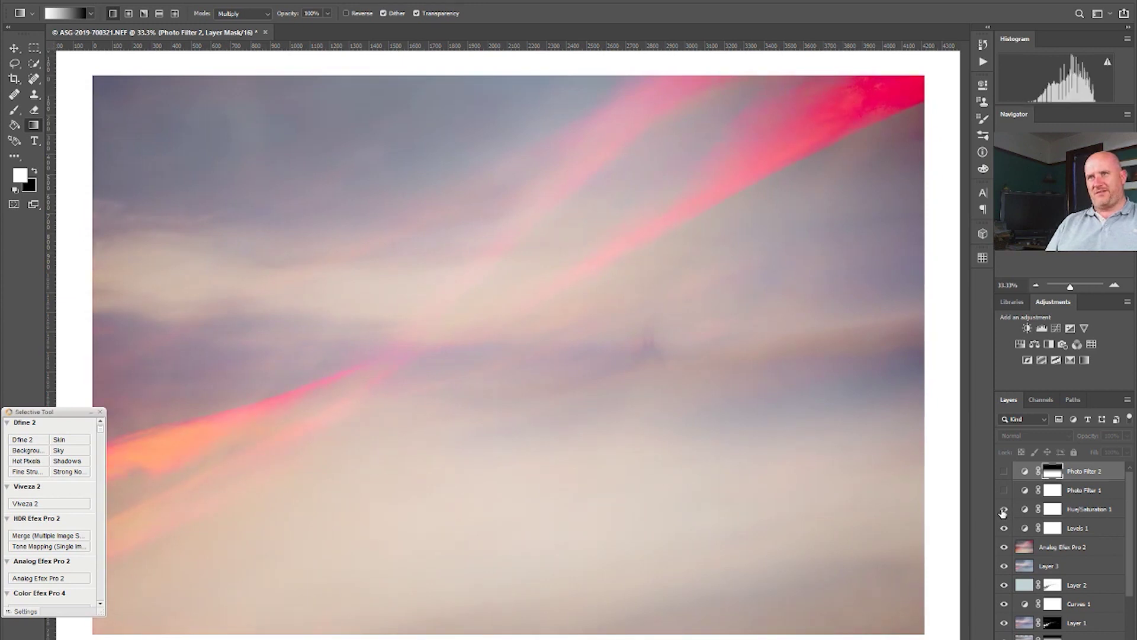
mouse_move(1007, 497)
left_mouse_down()
mouse_move(1006, 478)
mouse_move(1007, 496)
left_mouse_up()
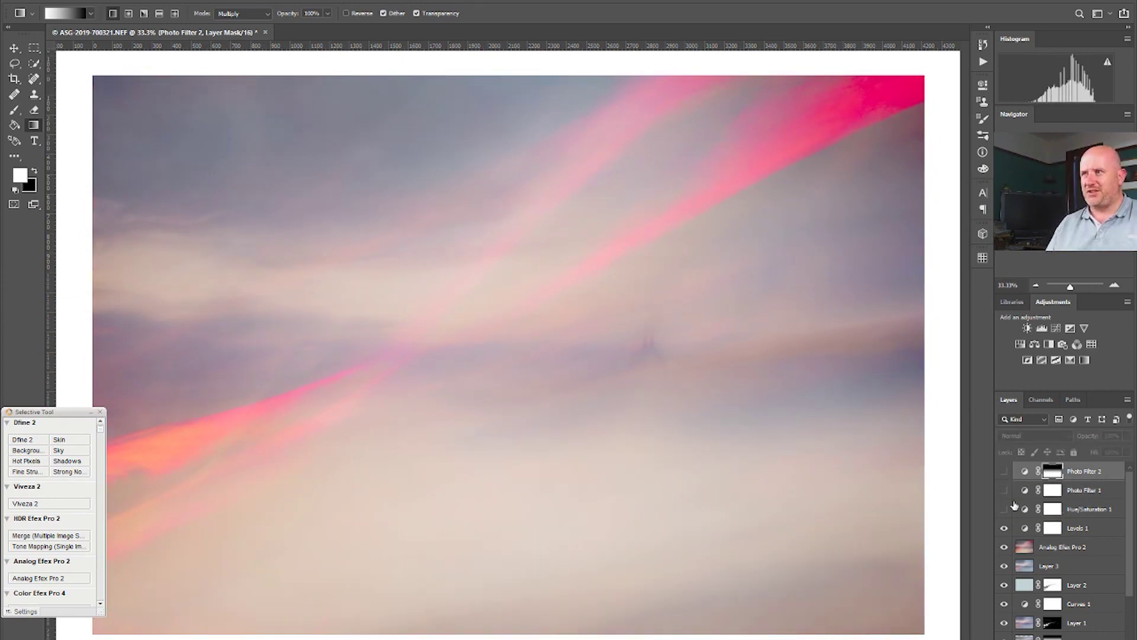
Select Hue/Saturation 1, compare it on and off, and fade it with a gradient mask.
left_click(1014, 509)
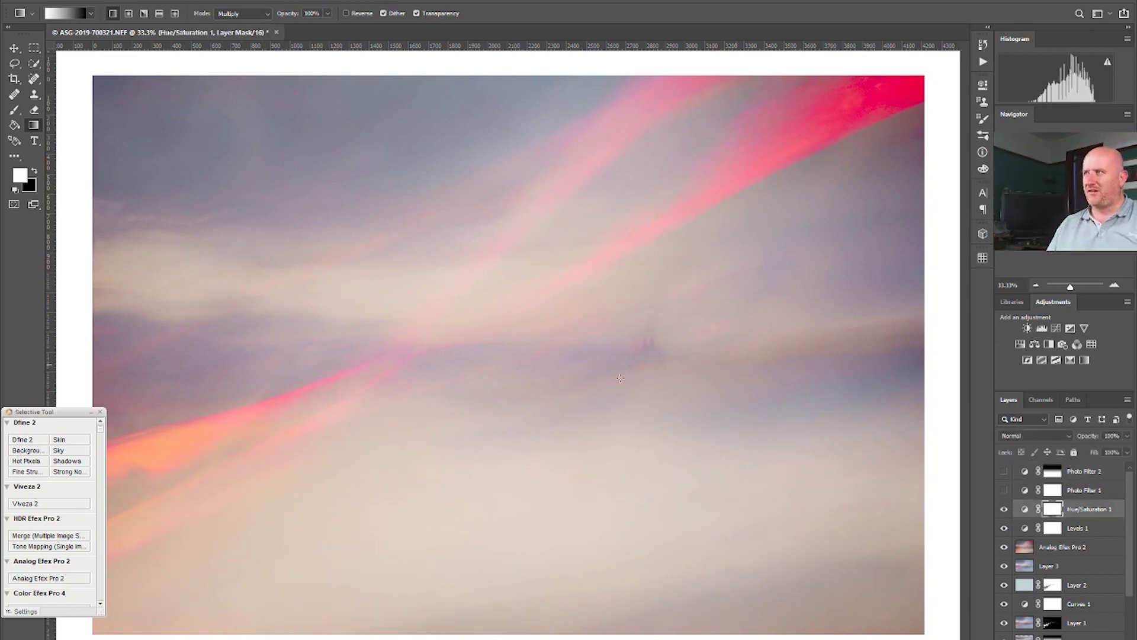
left_click(1004, 510)
key("ctrl+comma")
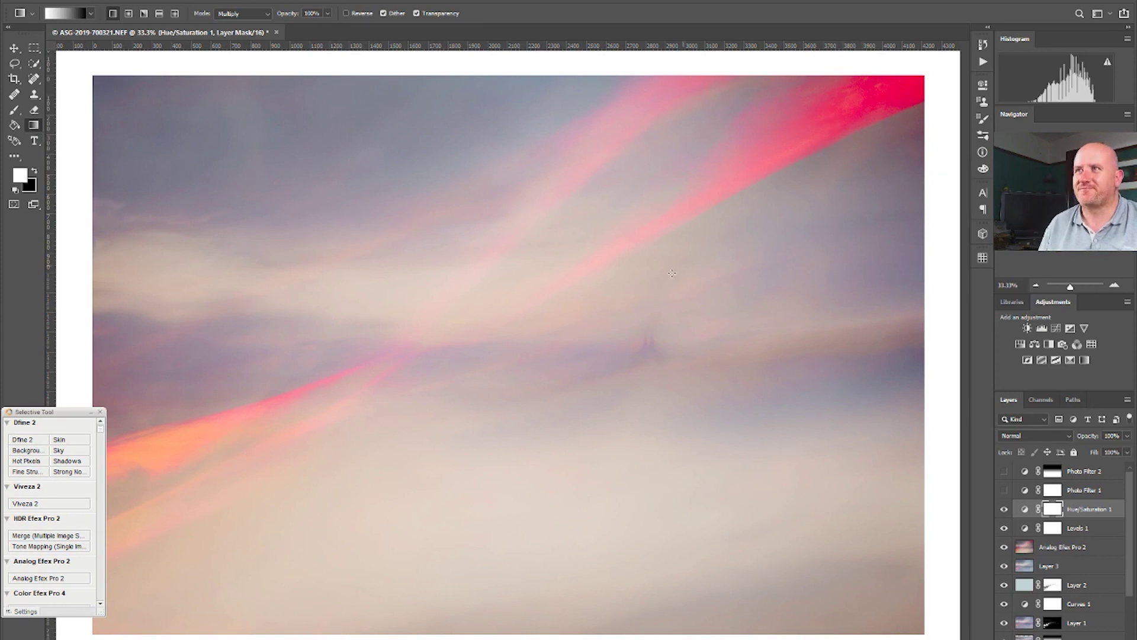
scroll(798, 225, "up", 3)
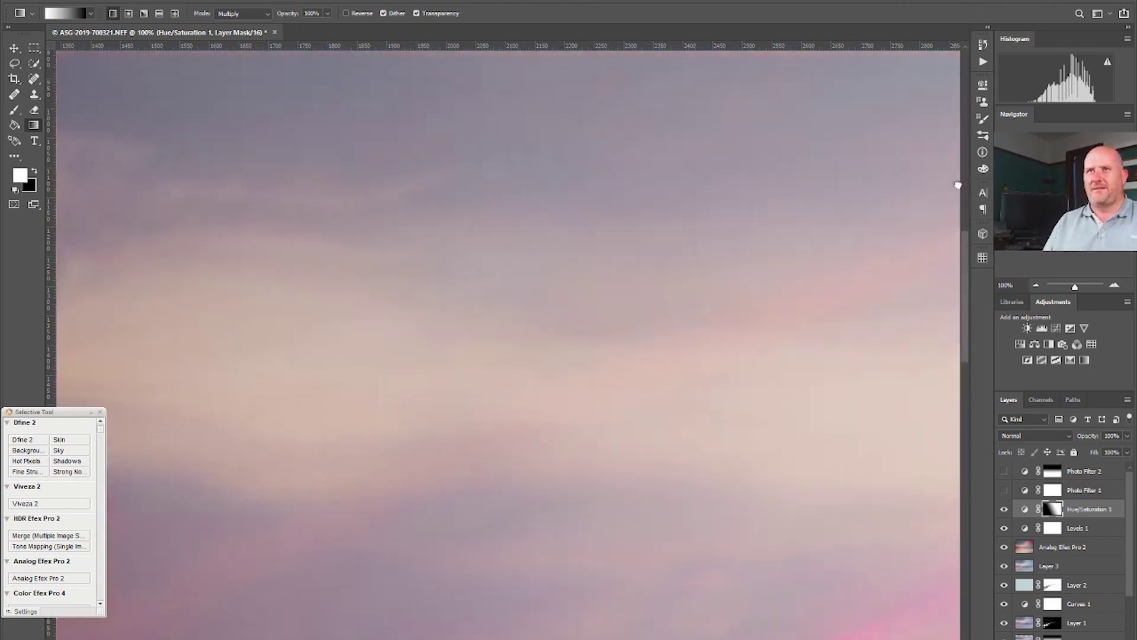
left_click(1036, 286)
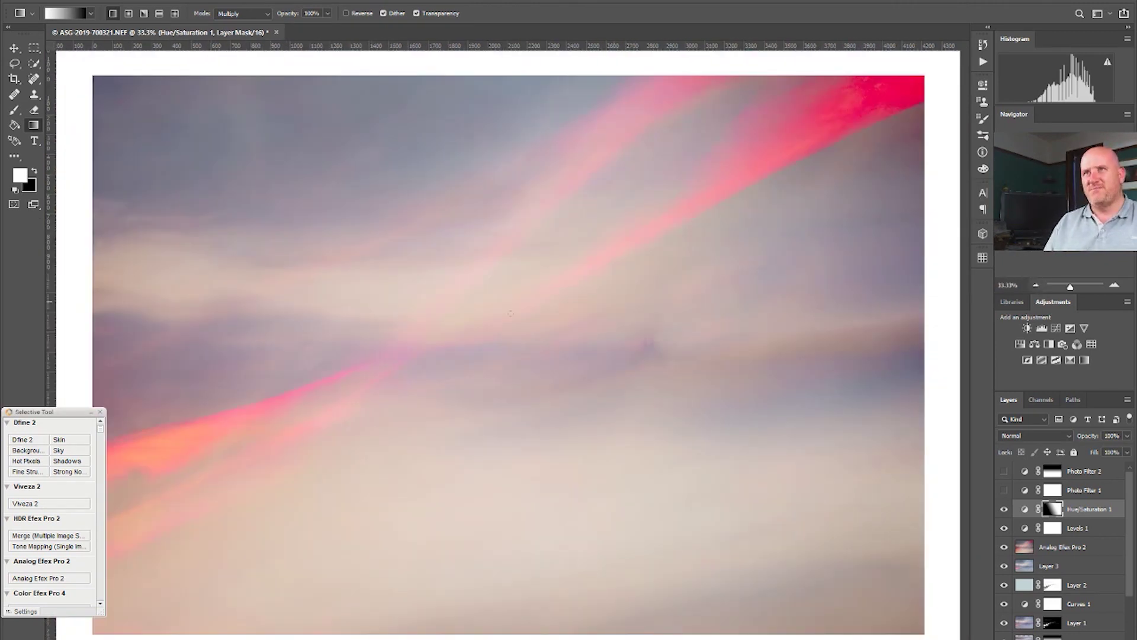
Try a brightening Curves 2 layer with a diagonal gradient mask, comparing it on and off.
left_click(1056, 329)
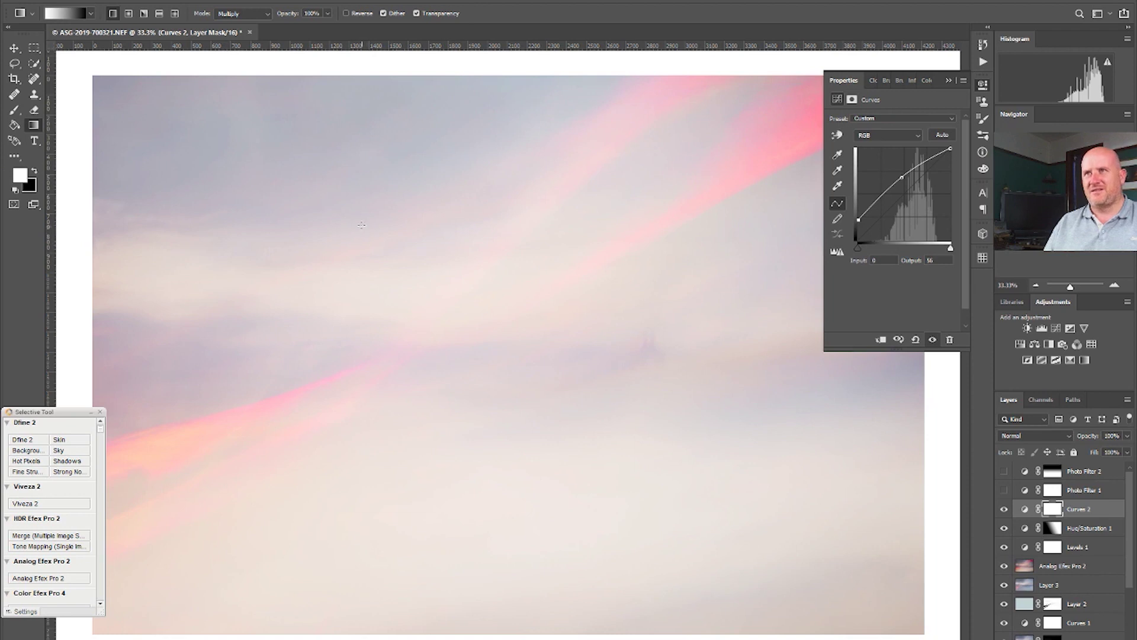
left_click_drag(361, 226, 481, 409)
left_click_drag(638, 224, 639, 224)
left_click(1036, 284)
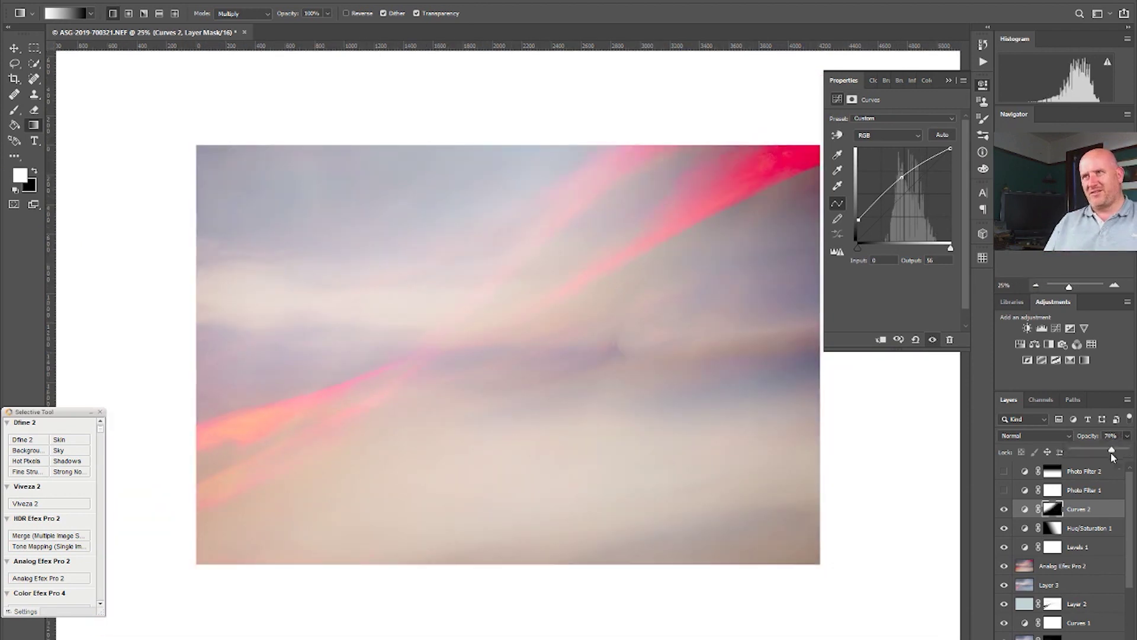
left_click(1004, 510)
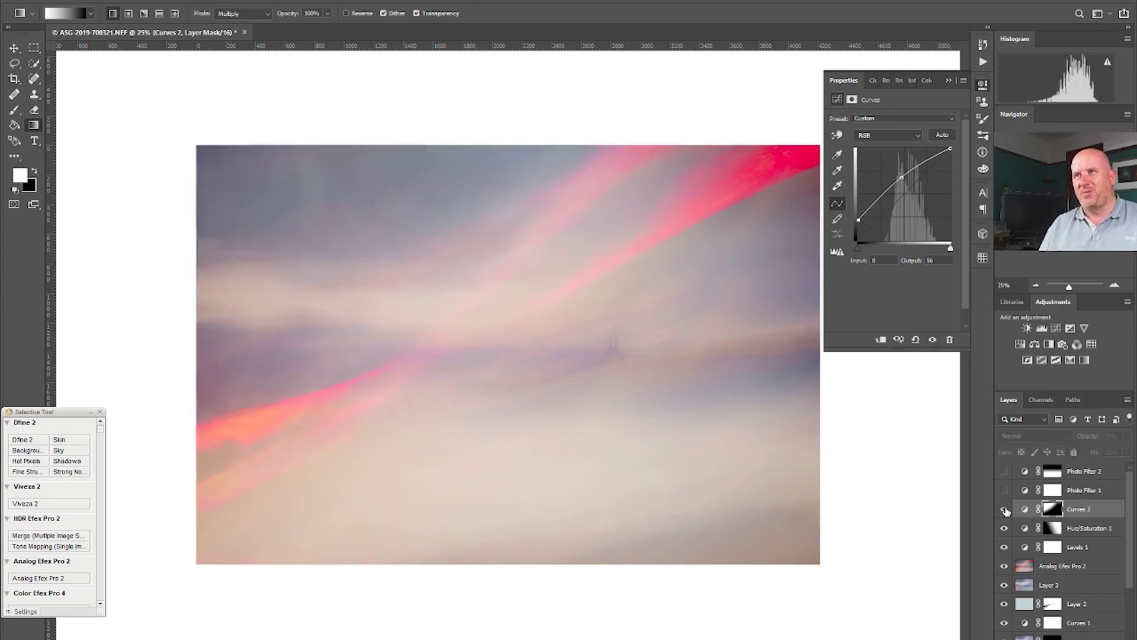
left_click(1004, 510)
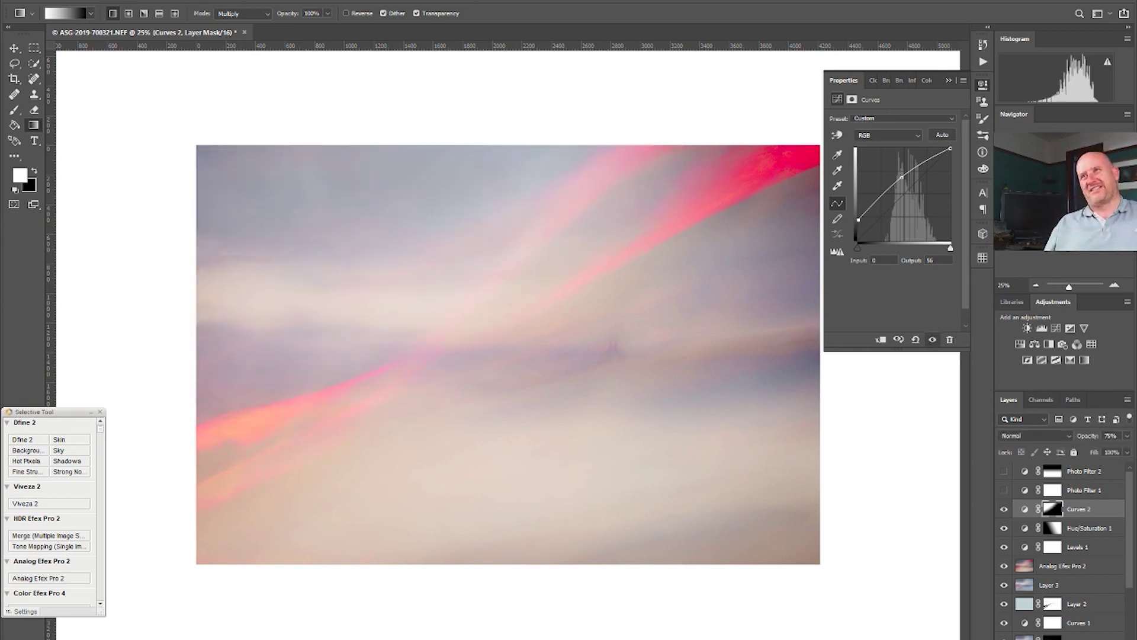
left_click(1004, 510)
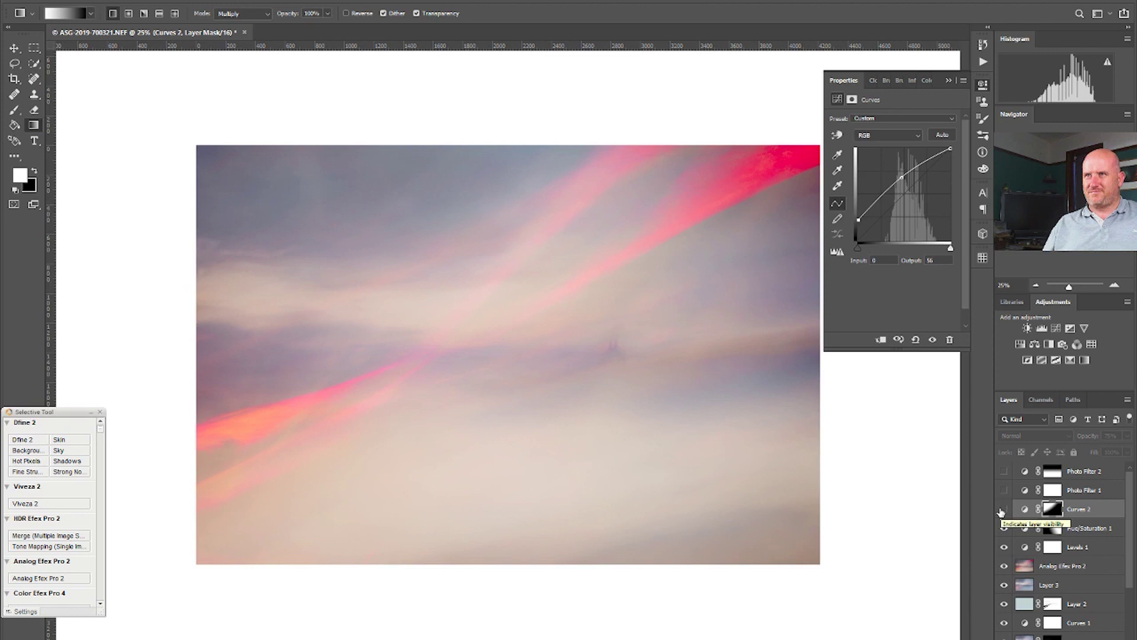
Delete Curves 2 and both photo filters, leaving Hue/Saturation 1 on top.
left_click(1084, 471, "shift")
key("Delete")
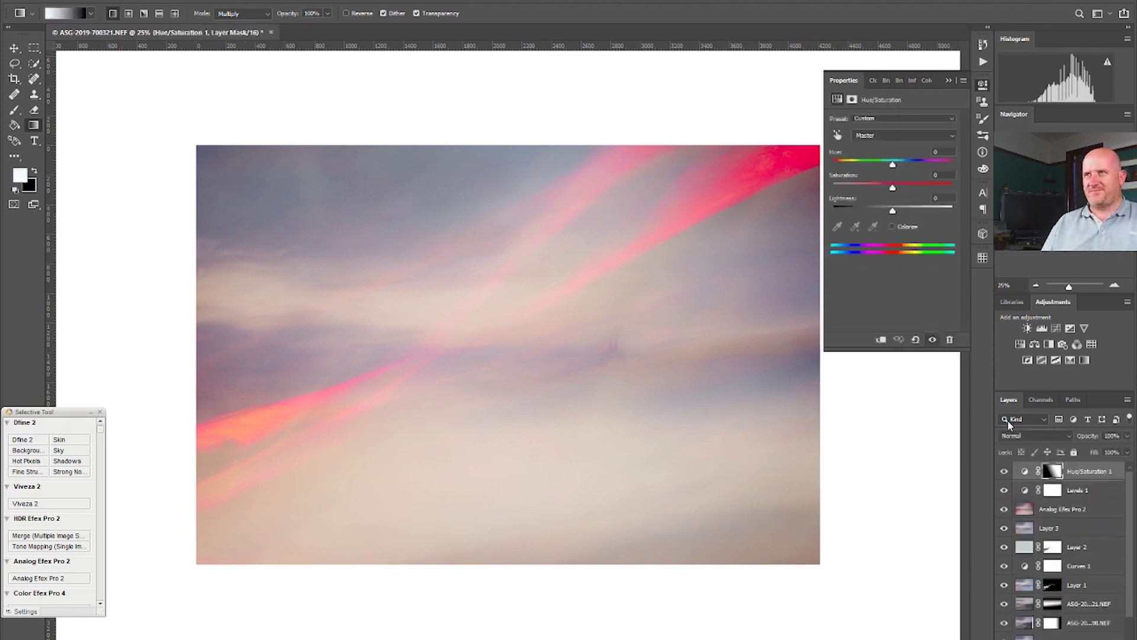
left_click(983, 85)
left_click(89, 231)
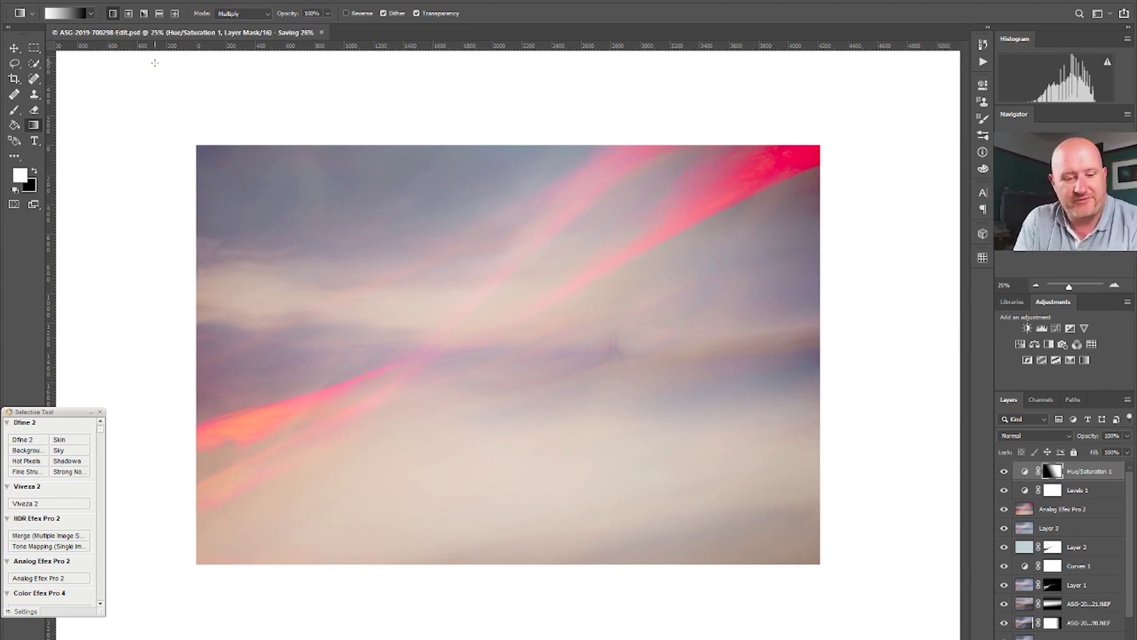